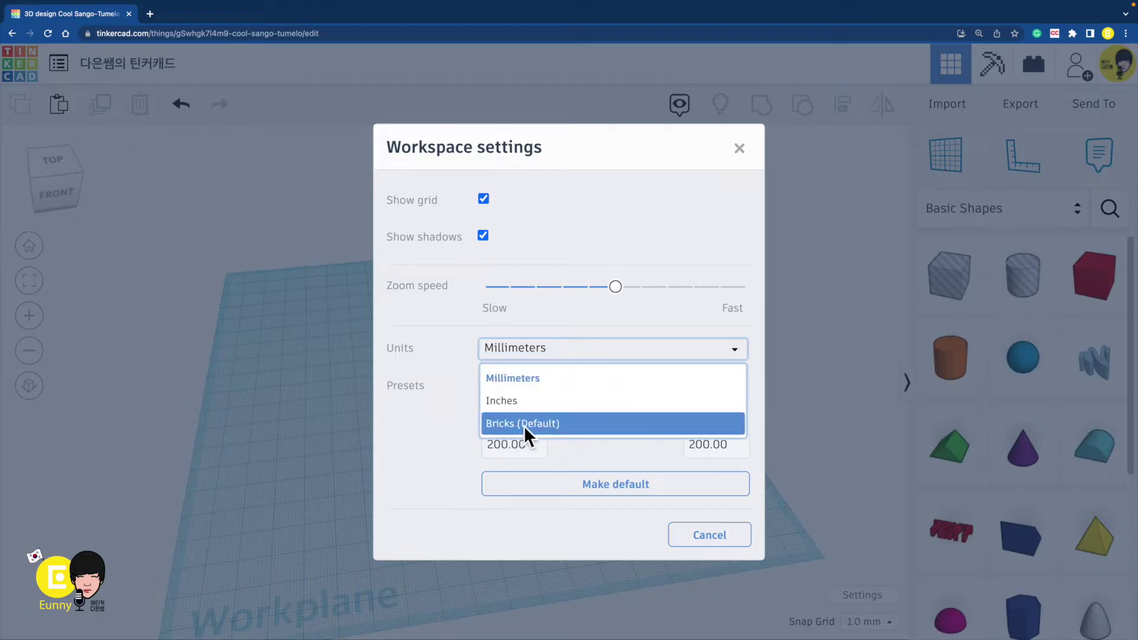
Step: Set the workspace units to Bricks and place a red box in the front-left corner of the workplane
{"action": "left_click", "coordinate": [523, 424]}
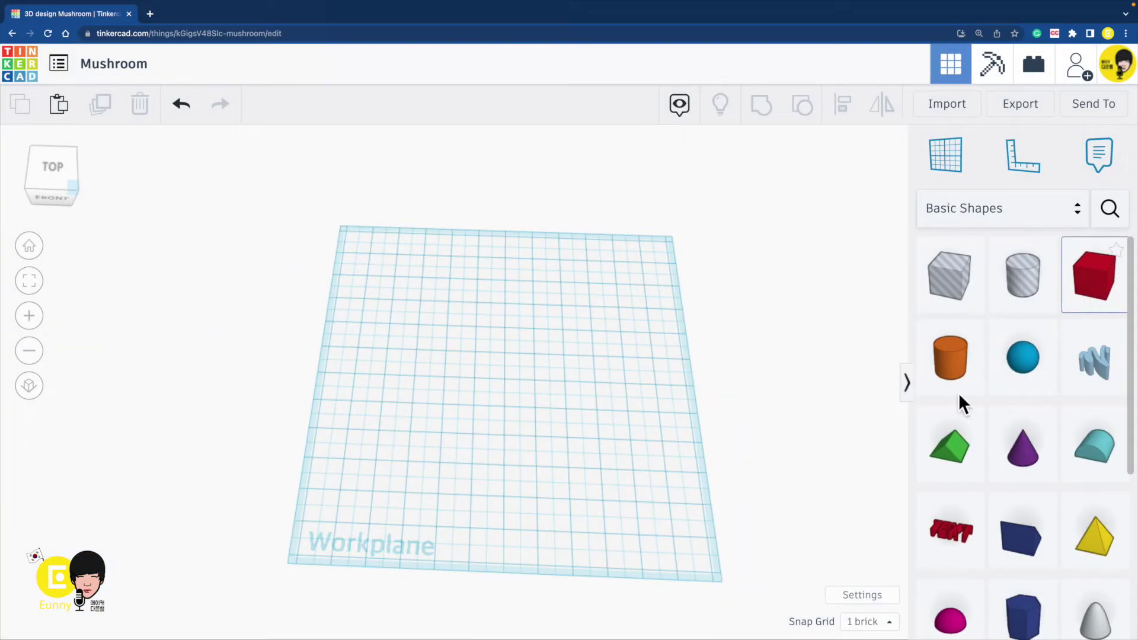
{"action": "left_click_drag", "start_coordinate": [958, 393], "coordinate": [324, 541]}
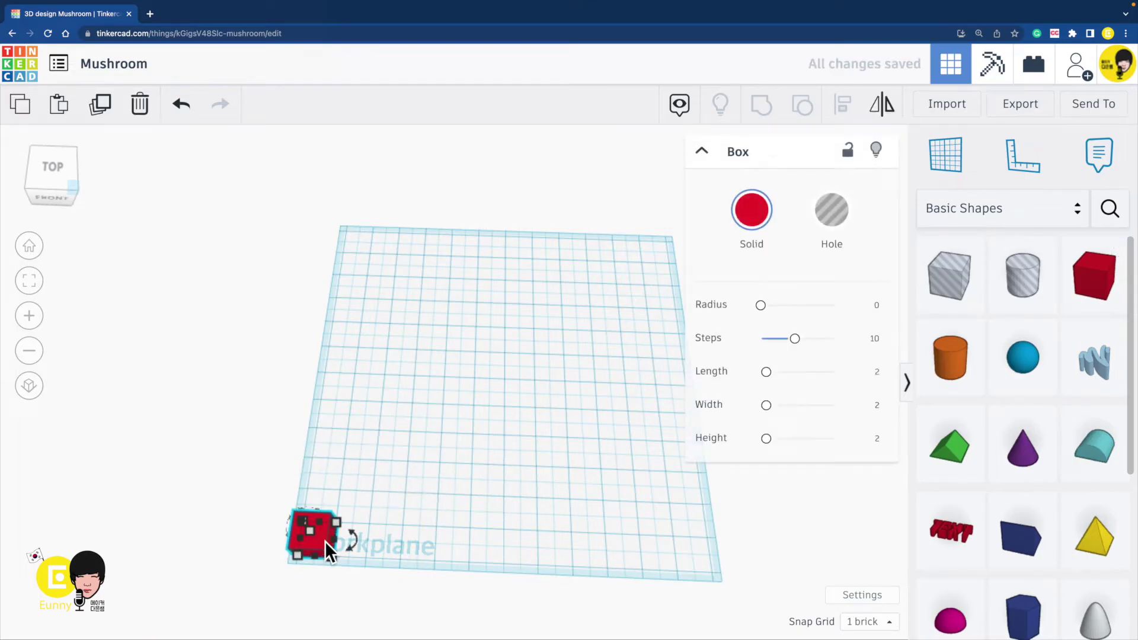
Step: Duplicate the red box at 2-brick spacing along the workplane's front edge to form a row of 12 adjoining boxes
{"action": "key", "text": "ctrl+d"}
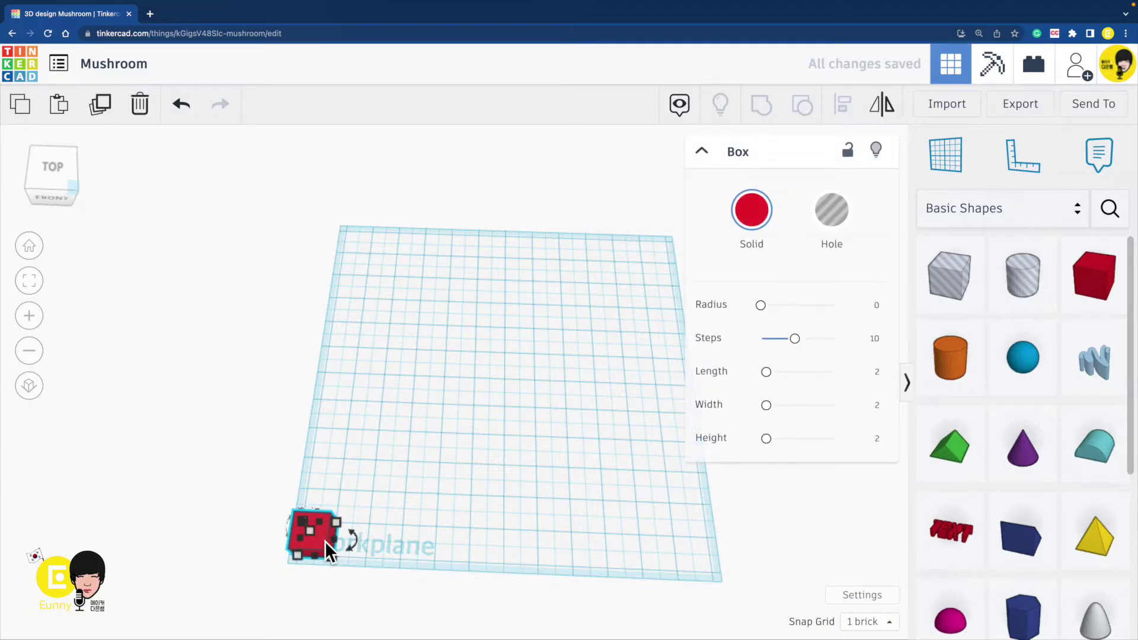
{"action": "key", "text": "Right"}
{"action": "key", "text": "Right"}
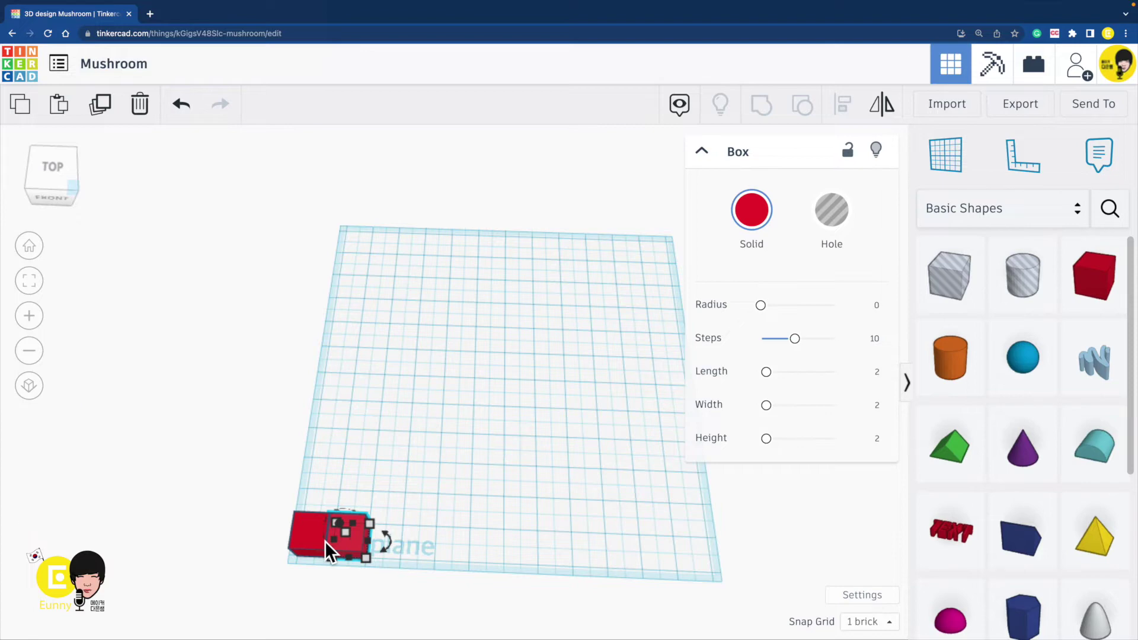
{"action": "key", "text": "ctrl+d"}
{"action": "key", "text": "ctrl+d"}
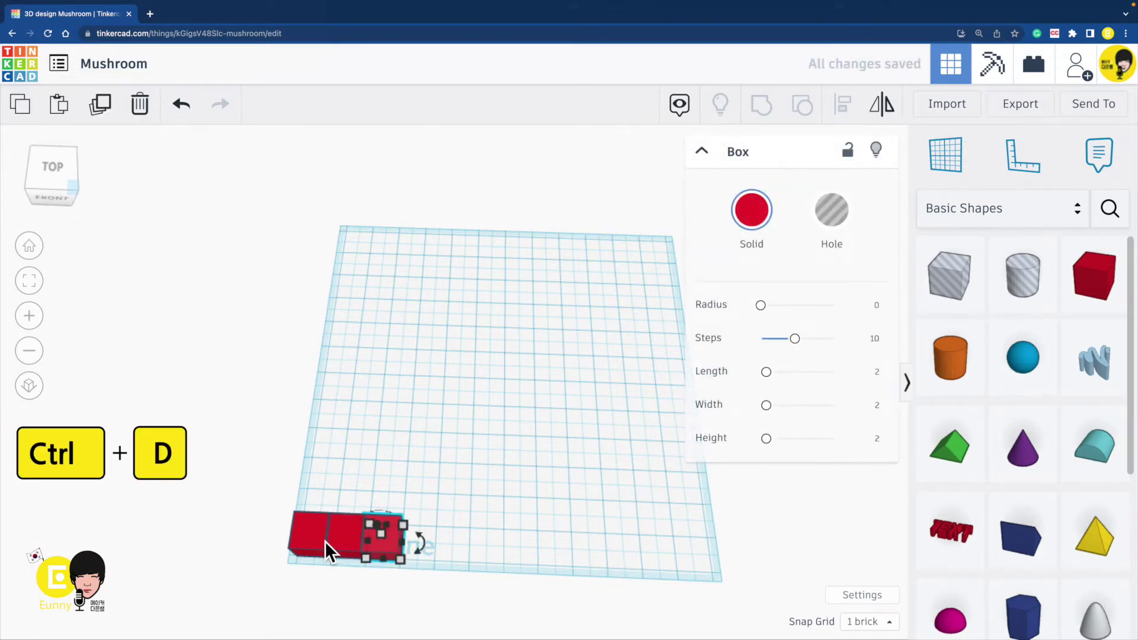
{"action": "key", "text": "ctrl+d"}
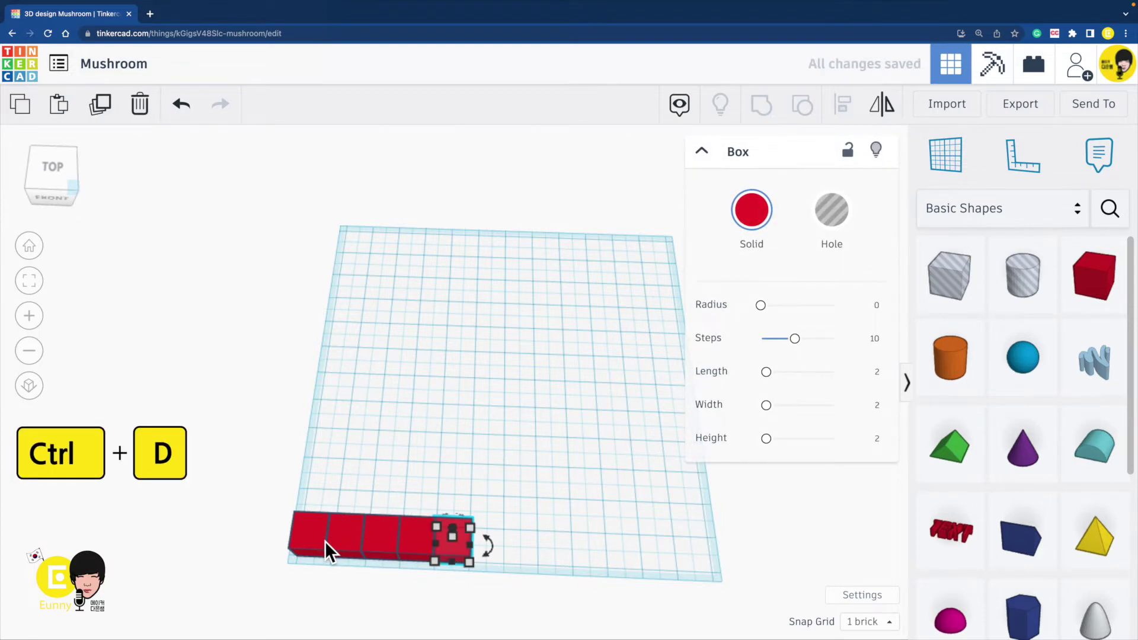
{"action": "key", "text": "ctrl+d"}
{"action": "key", "text": "ctrl+d"}
{"action": "key", "text": "ctrl+d"}
{"action": "key", "text": "ctrl+d"}
{"action": "key", "text": "ctrl+d"}
{"action": "key", "text": "ctrl+d"}
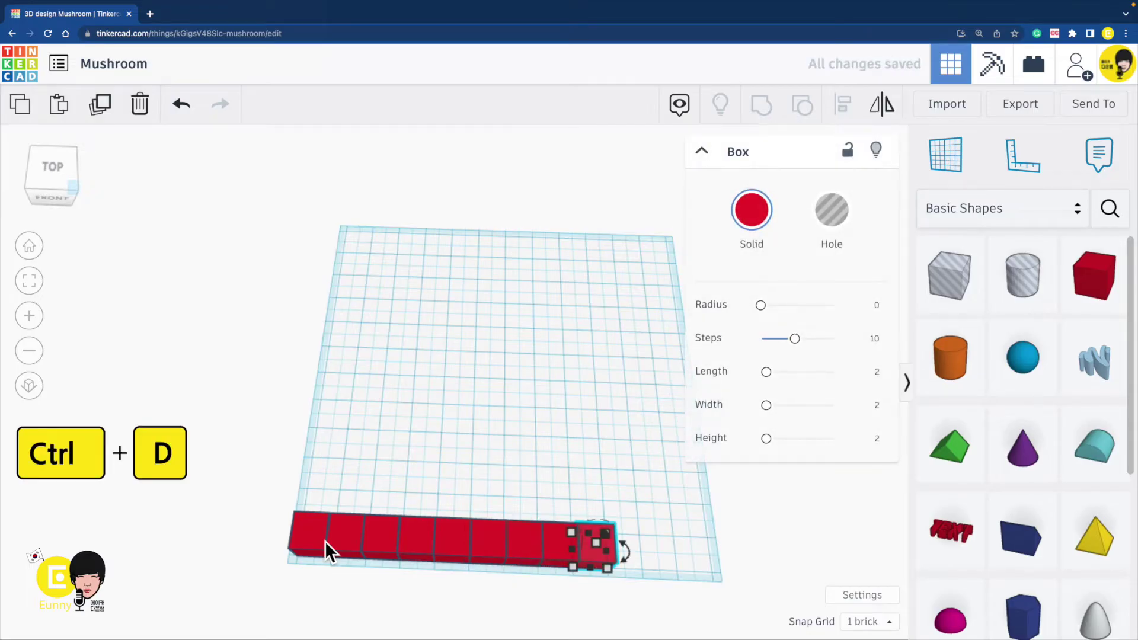
{"action": "key", "text": "ctrl+d"}
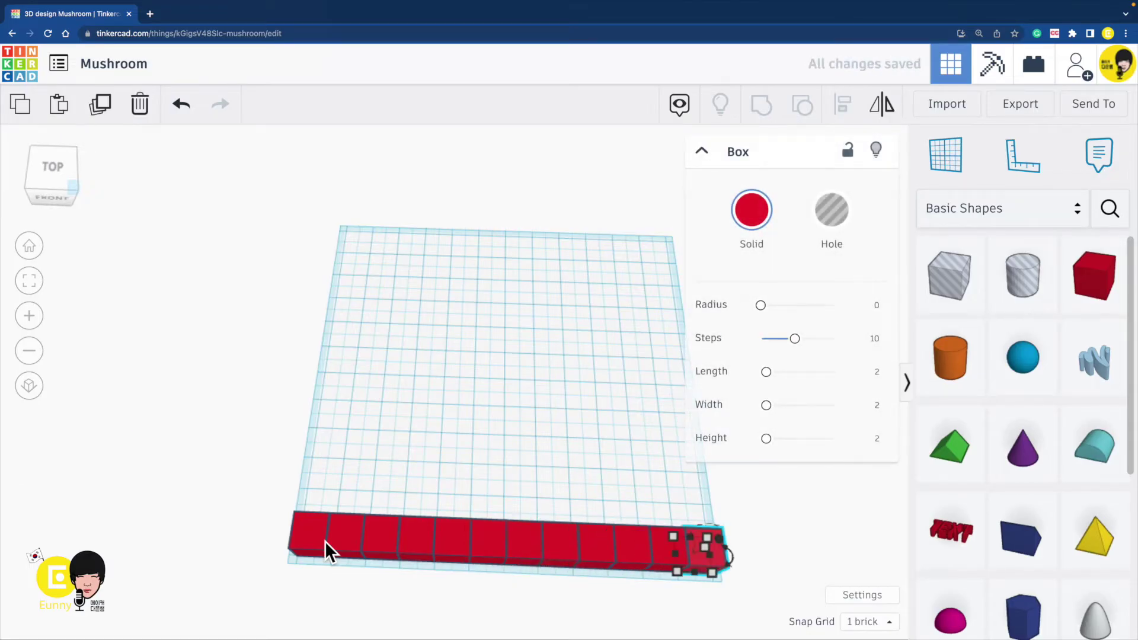
Step: Duplicate the whole 12-box row backward at 2-brick spacing until a 12 by 12 grid of boxes covers the workplane
{"action": "right_click_drag", "start_coordinate": [174, 541], "coordinate": [243, 512]}
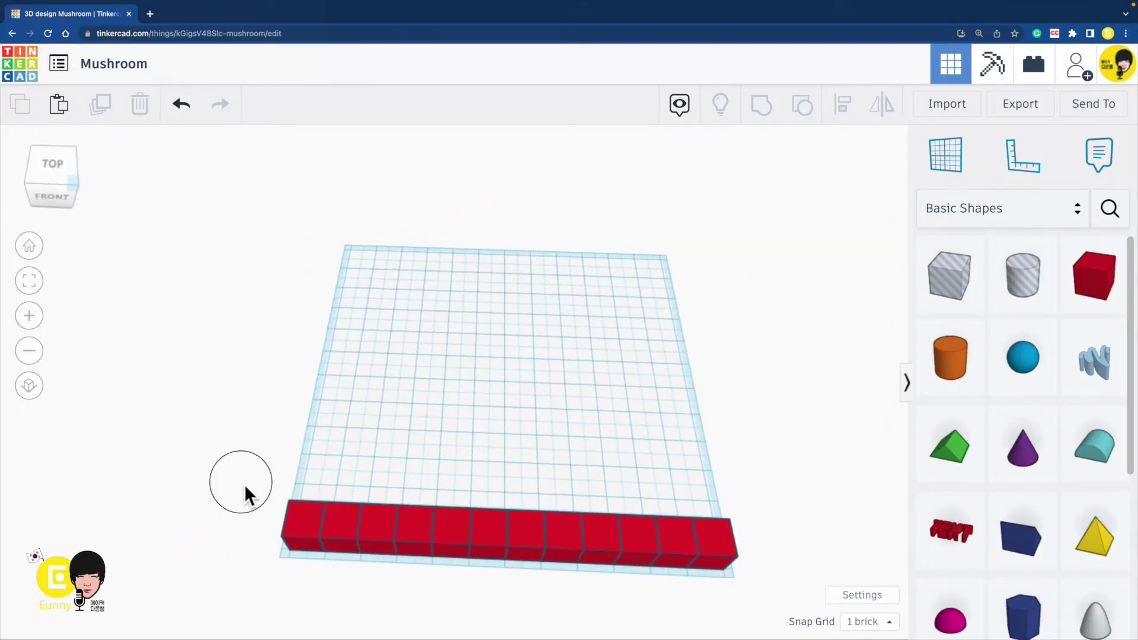
{"action": "left_click_drag", "start_coordinate": [241, 481], "coordinate": [789, 593]}
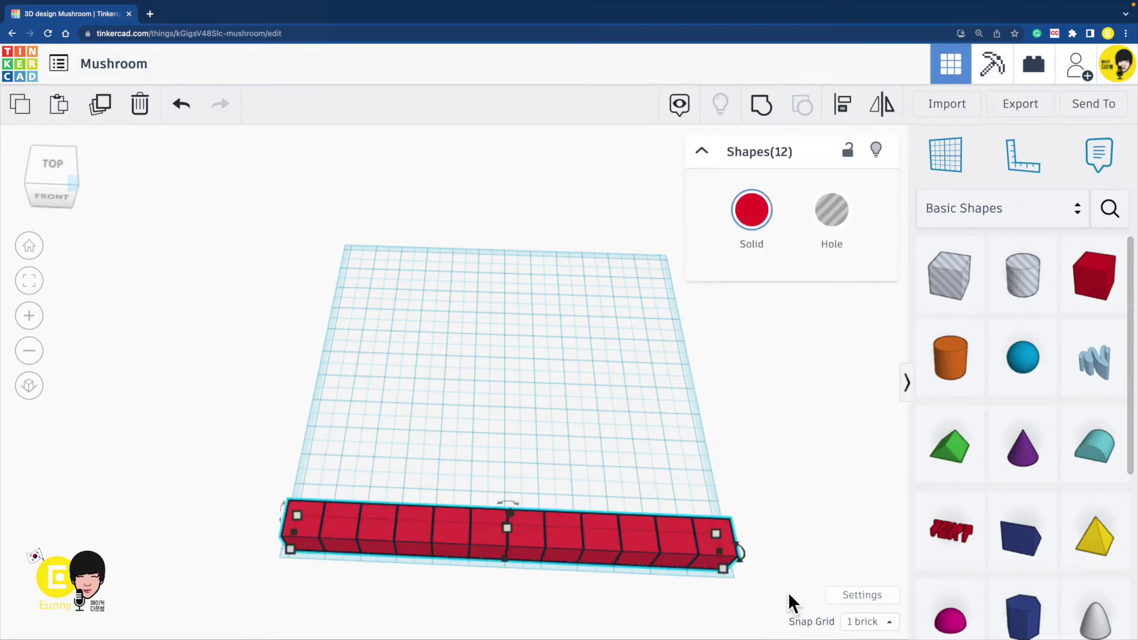
{"action": "key", "text": "ctrl+d"}
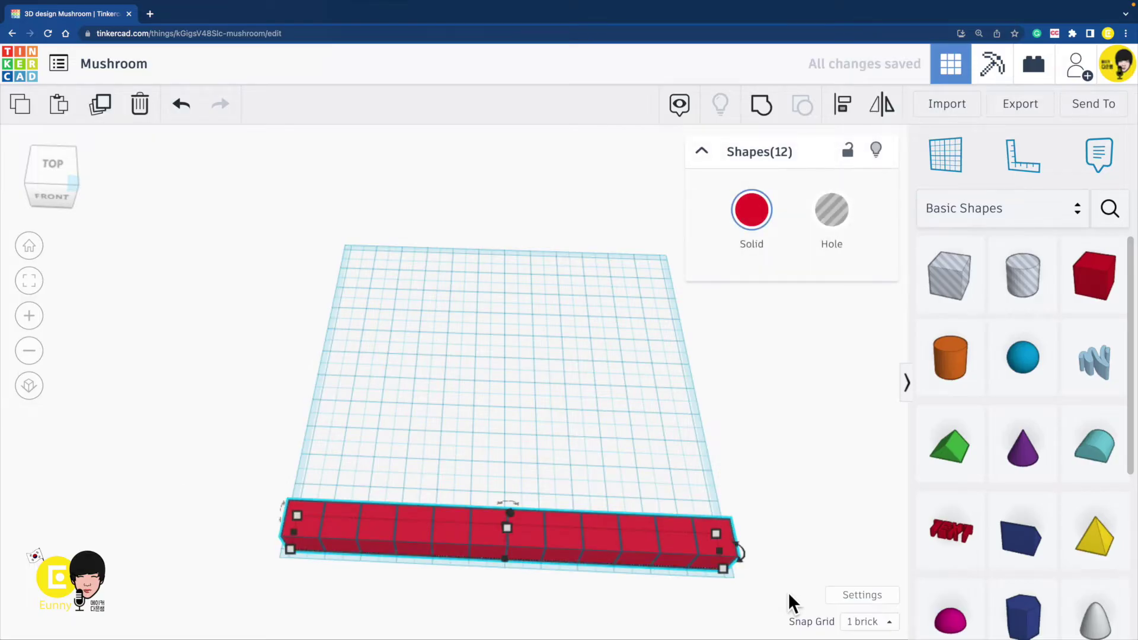
{"action": "key", "text": "Up"}
{"action": "key", "text": "Up"}
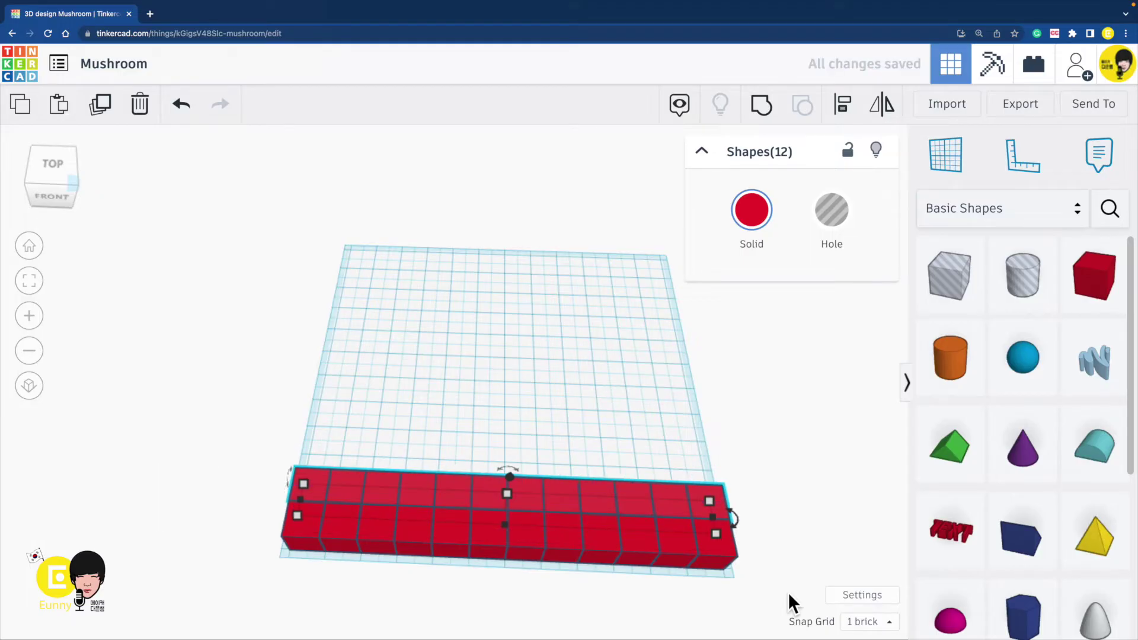
{"action": "key", "text": "ctrl+d"}
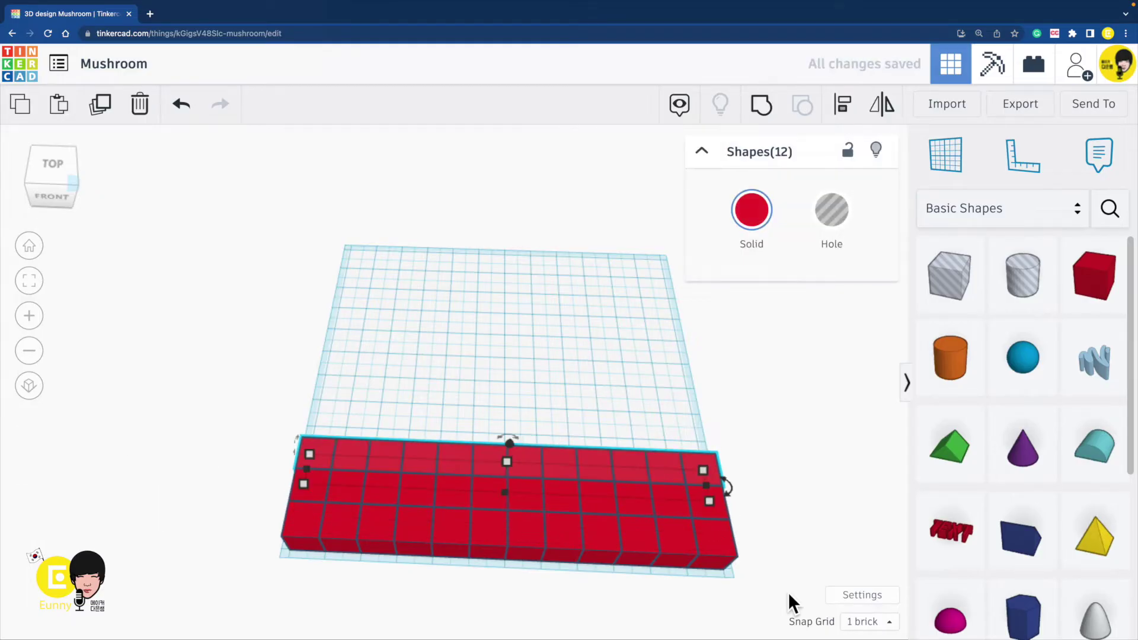
{"action": "key", "text": "ctrl+d"}
{"action": "key", "text": "ctrl+d"}
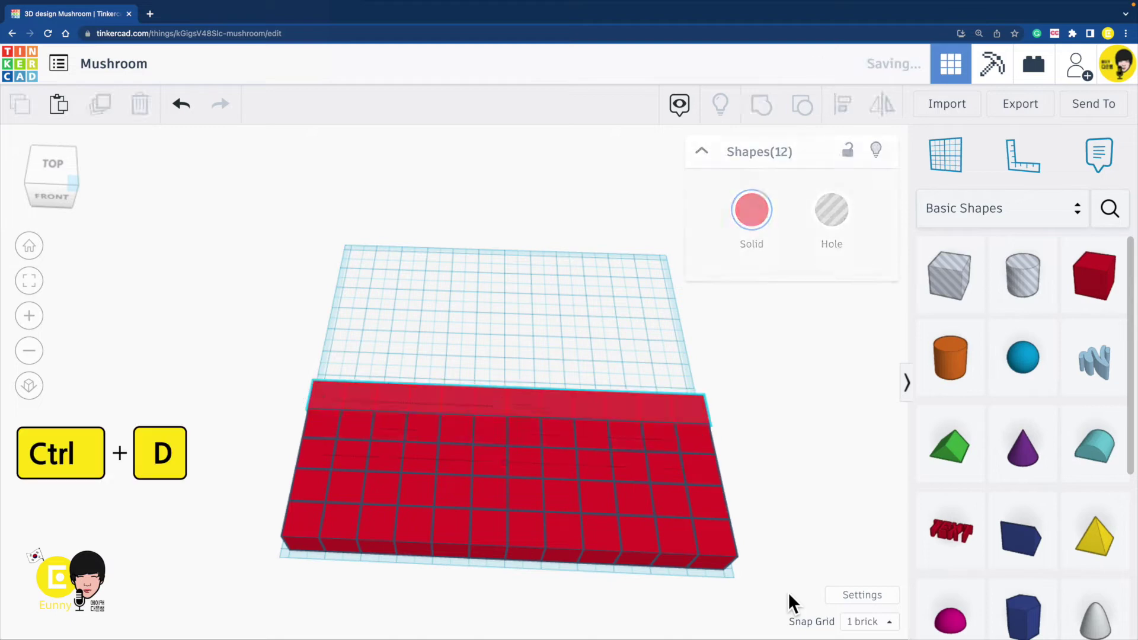
{"action": "key", "text": "ctrl+d"}
{"action": "key", "text": "ctrl+d"}
{"action": "key", "text": "ctrl+d"}
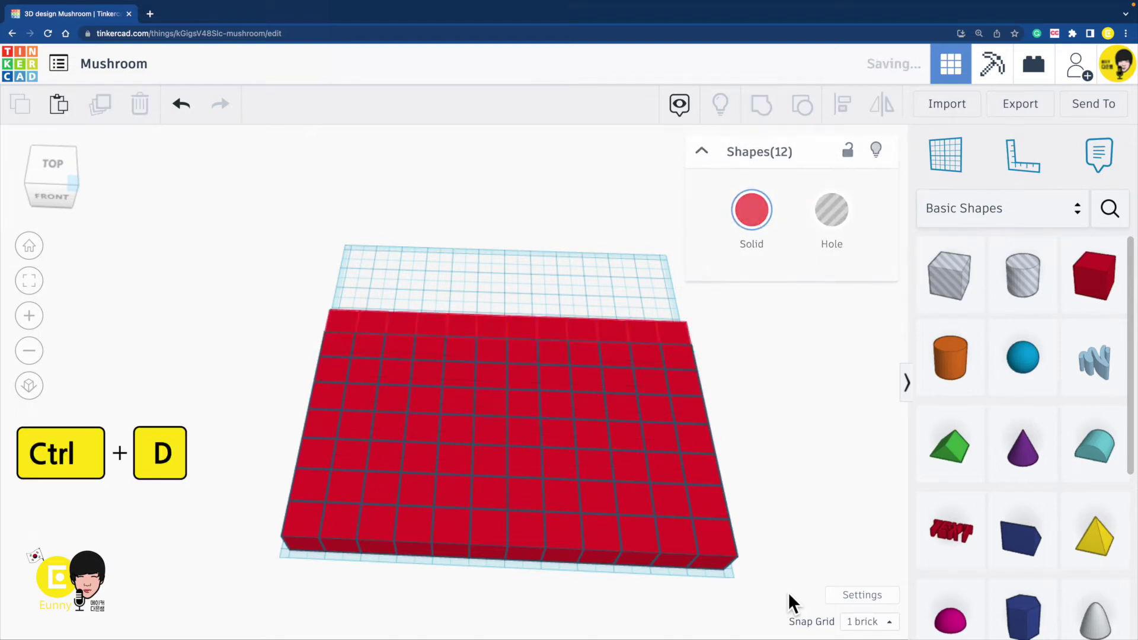
{"action": "key", "text": "ctrl+d"}
{"action": "key", "text": "ctrl+d"}
{"action": "key", "text": "ctrl+d"}
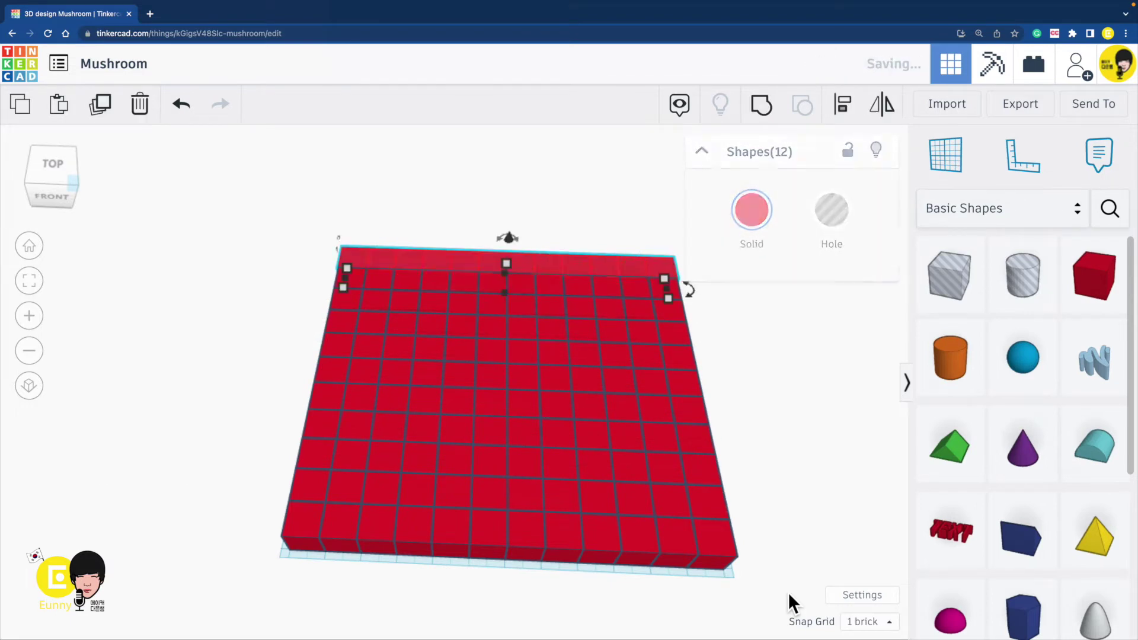
{"action": "key", "text": "ctrl+d"}
{"action": "left_click", "coordinate": [781, 541]}
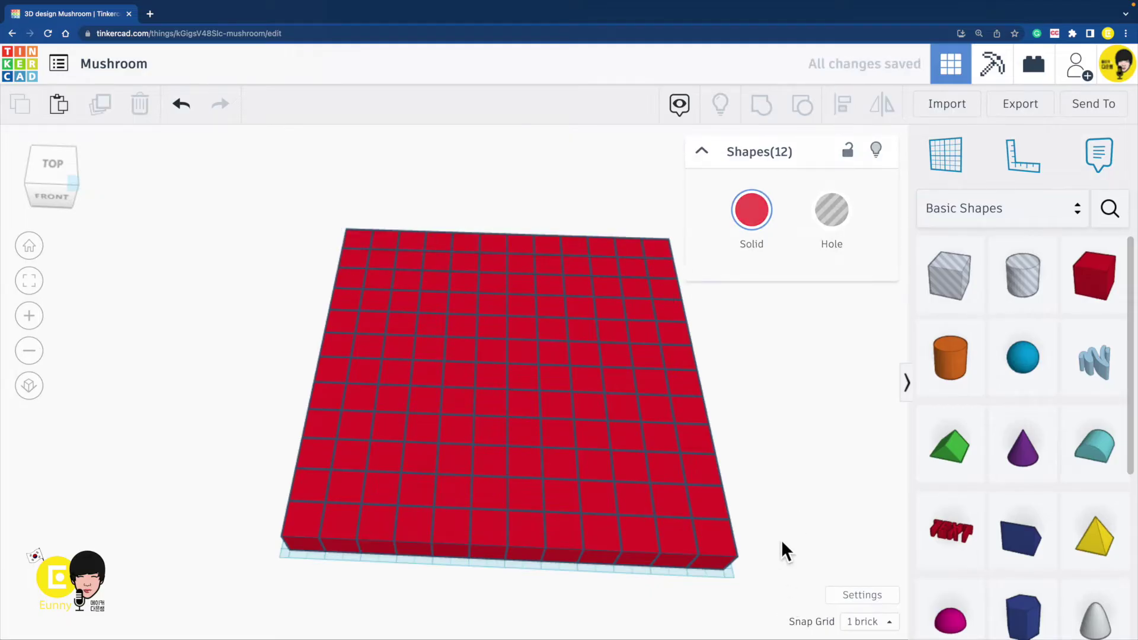
Step: In top view, colour the boxes in column 5, rows 4 and 5 from the front, black as the left eye
{"action": "left_click", "coordinate": [53, 173]}
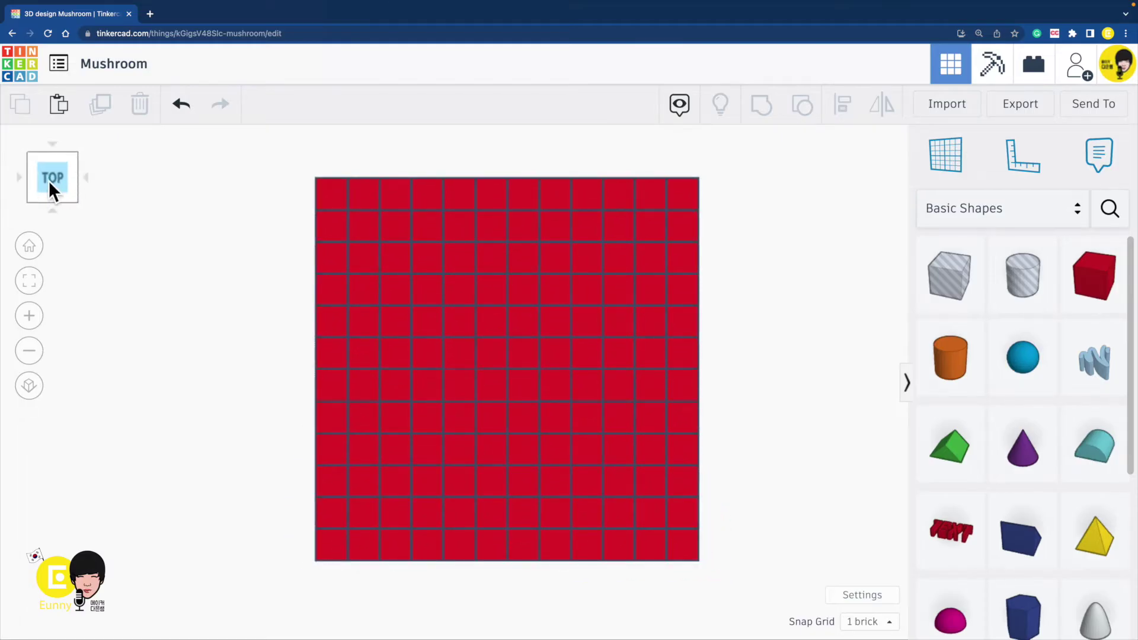
{"action": "left_click", "coordinate": [457, 449]}
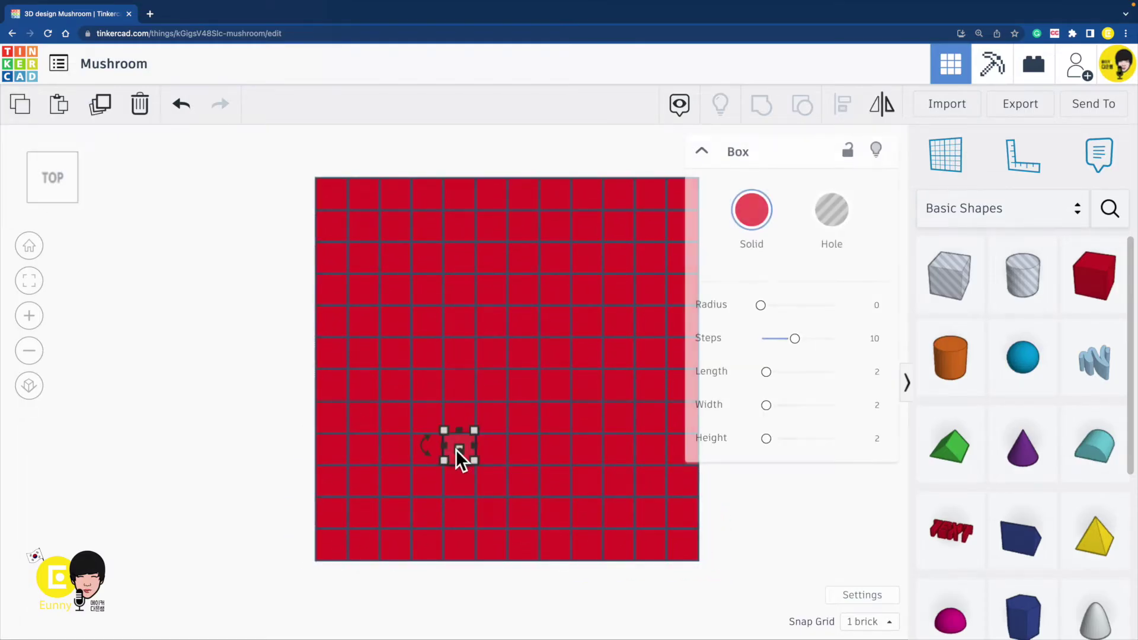
{"action": "left_click", "coordinate": [466, 418], "text": "shift"}
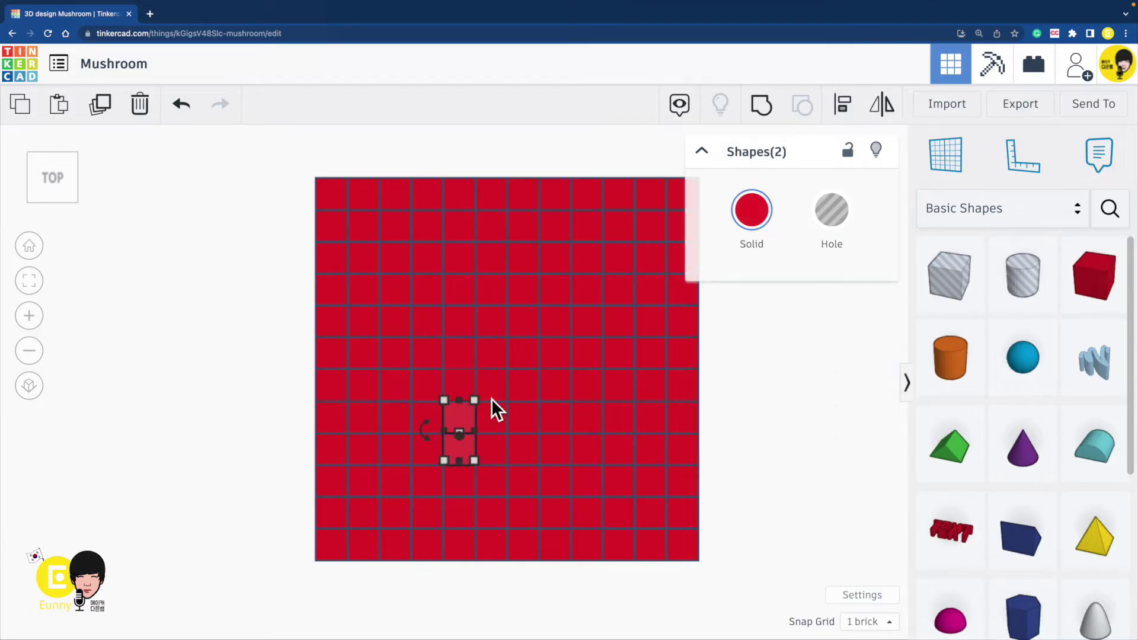
{"action": "left_click", "coordinate": [762, 209]}
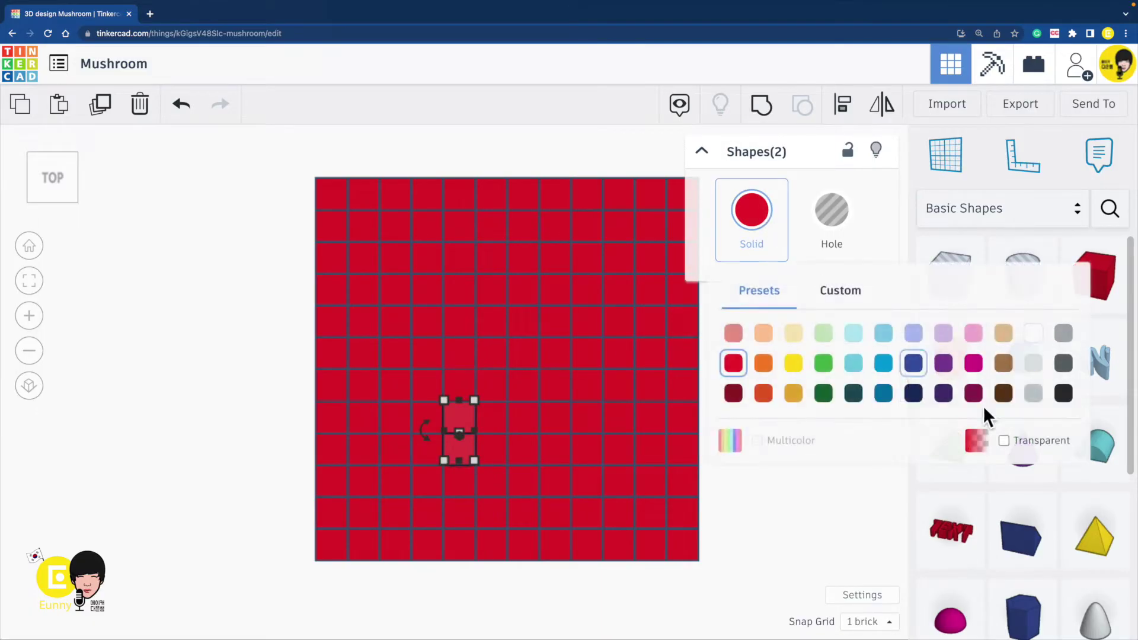
{"action": "left_click", "coordinate": [1067, 396]}
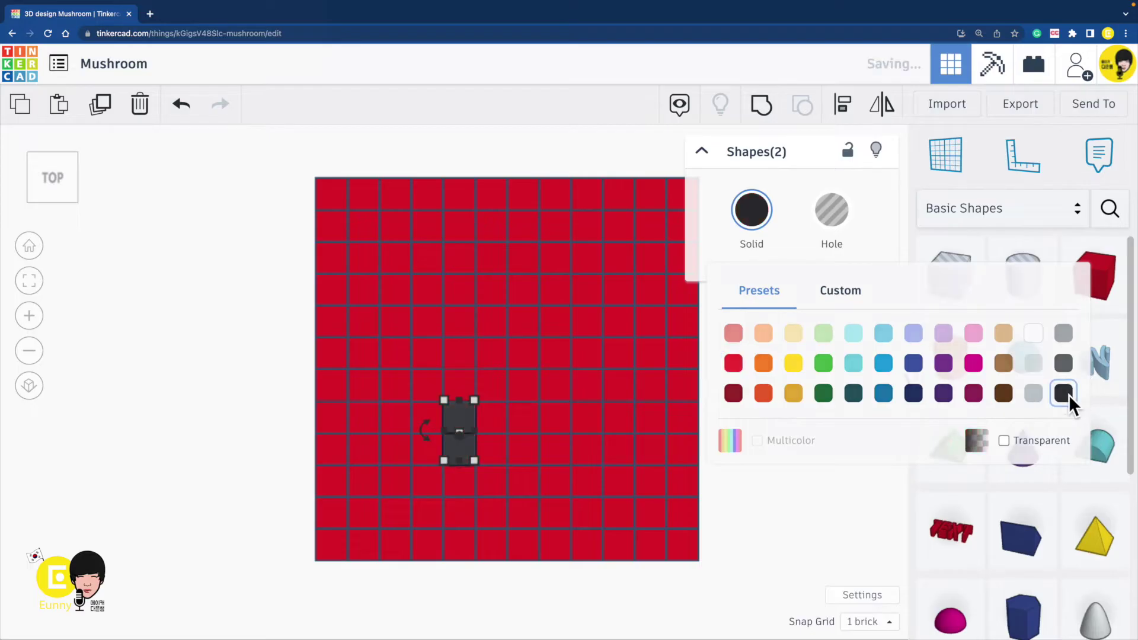
Step: Colour the boxes in column 8, rows 4 and 5 from the front, black as the right eye
{"action": "left_click", "coordinate": [557, 459]}
{"action": "left_click", "coordinate": [562, 410], "text": "shift"}
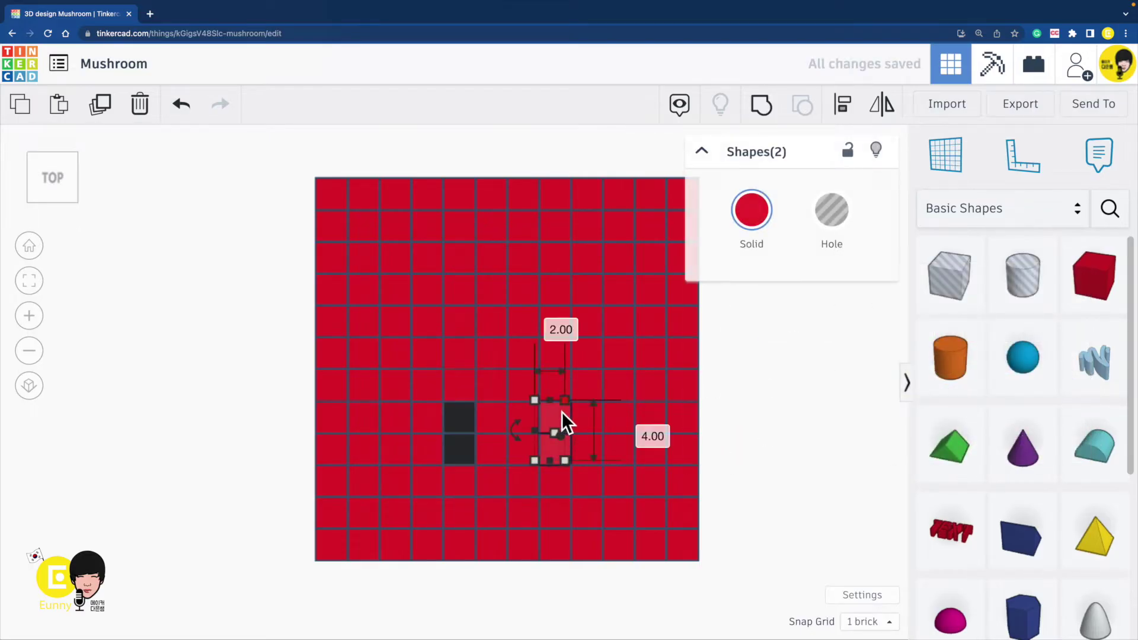
{"action": "left_click", "coordinate": [746, 206]}
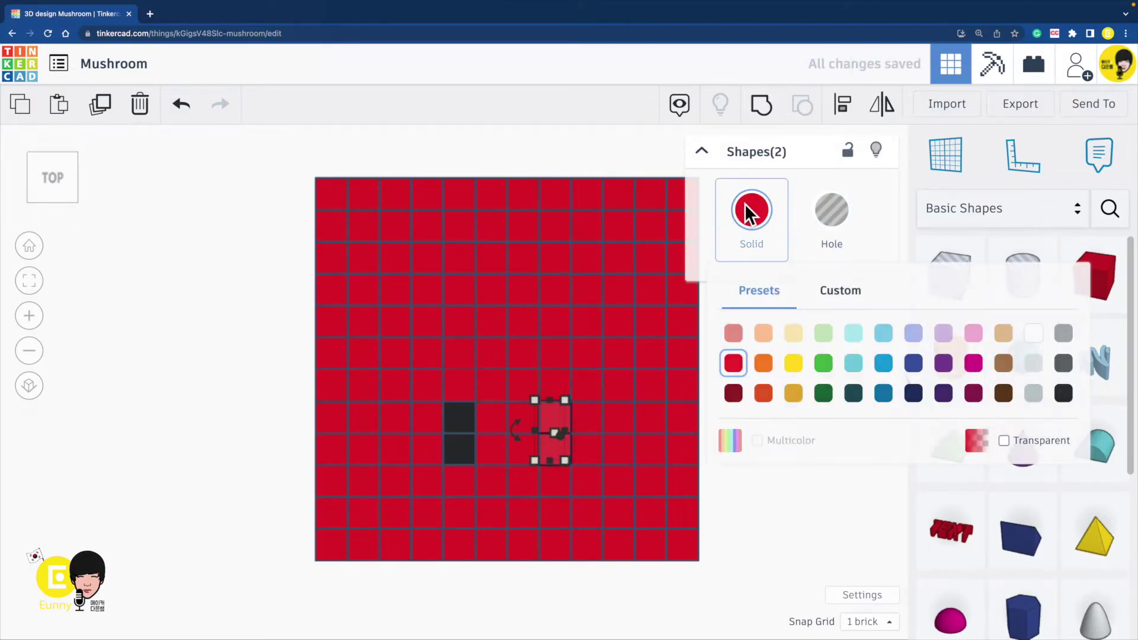
{"action": "left_click", "coordinate": [1061, 397]}
{"action": "left_click", "coordinate": [756, 492]}
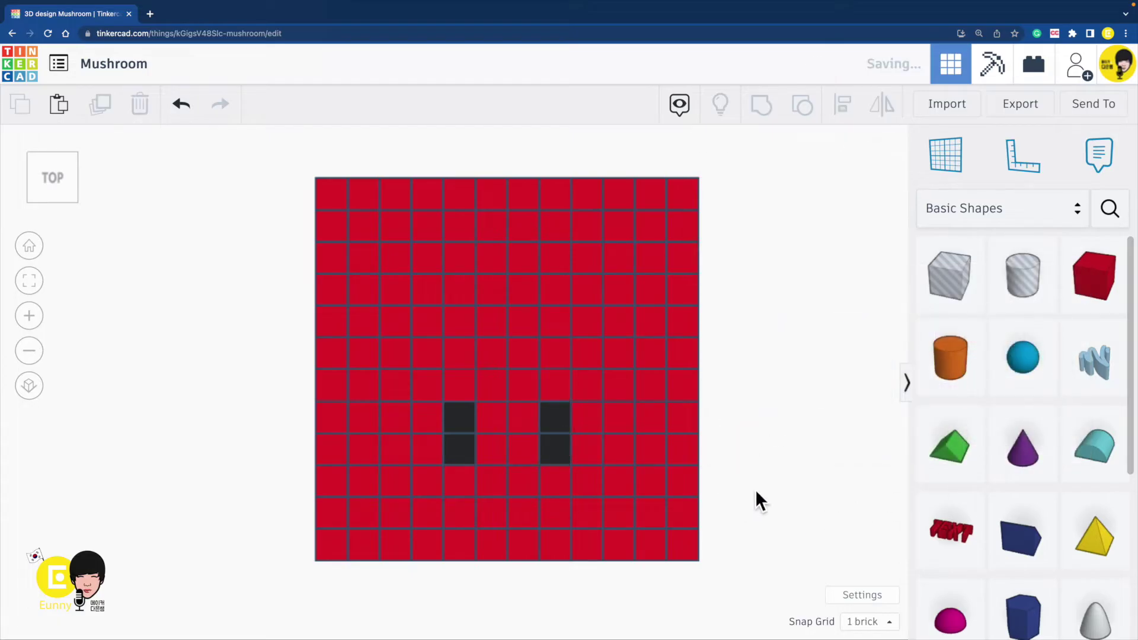
Step: Colour the 12 boxes around the eyes pale yellow: columns 3–4, 6–7 and 9–10 in rows 4 and 5 from the front
{"action": "left_click", "coordinate": [397, 426]}
{"action": "left_click", "coordinate": [433, 421], "text": "shift"}
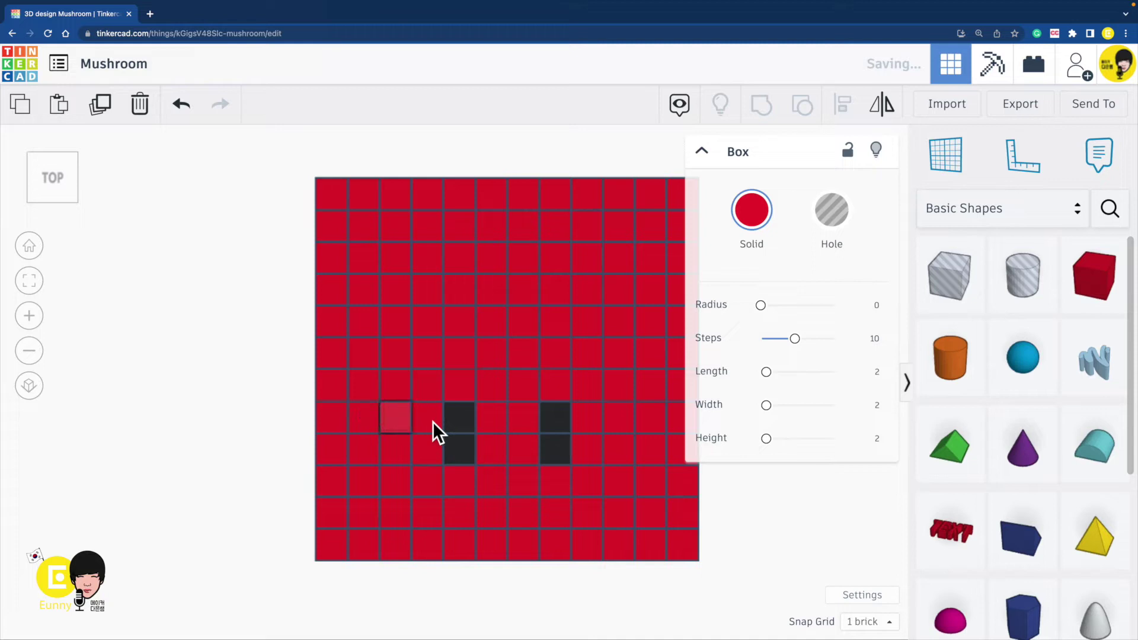
{"action": "left_click", "coordinate": [398, 453], "text": "shift"}
{"action": "left_click", "coordinate": [436, 452], "text": "shift"}
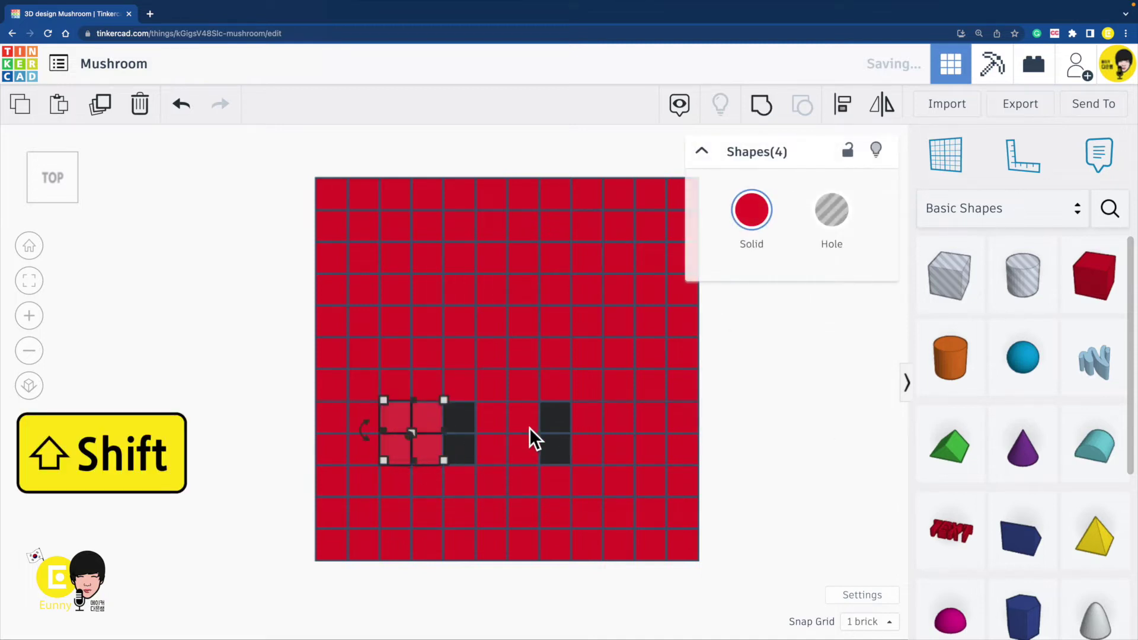
{"action": "left_click", "coordinate": [493, 419], "text": "shift"}
{"action": "left_click", "coordinate": [533, 422], "text": "shift"}
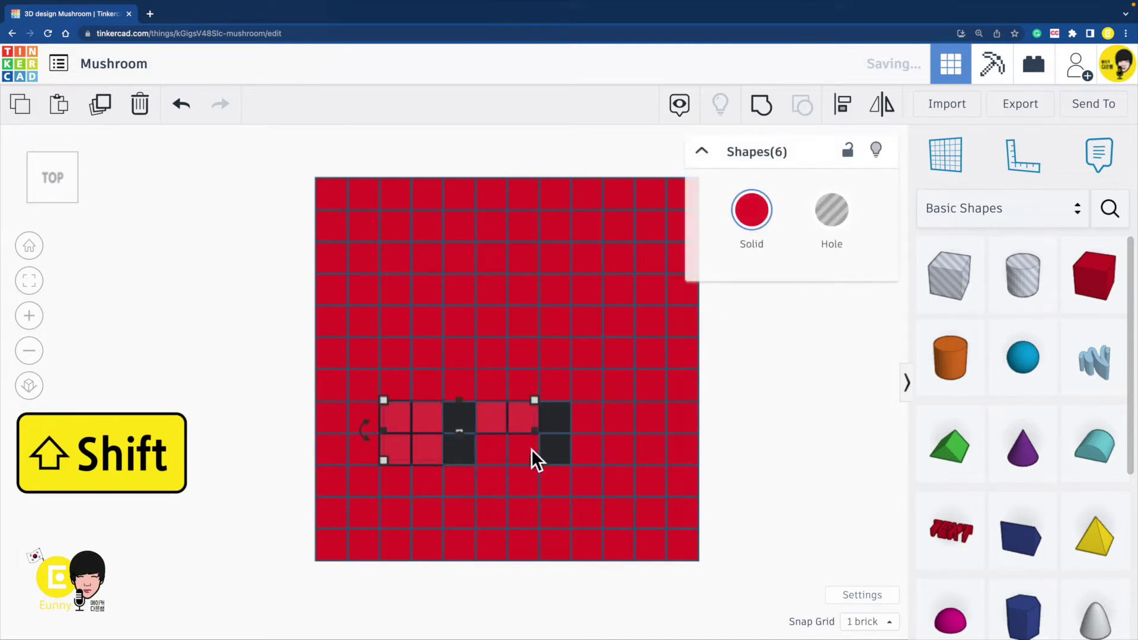
{"action": "left_click", "coordinate": [526, 450], "text": "shift"}
{"action": "left_click", "coordinate": [491, 447], "text": "shift"}
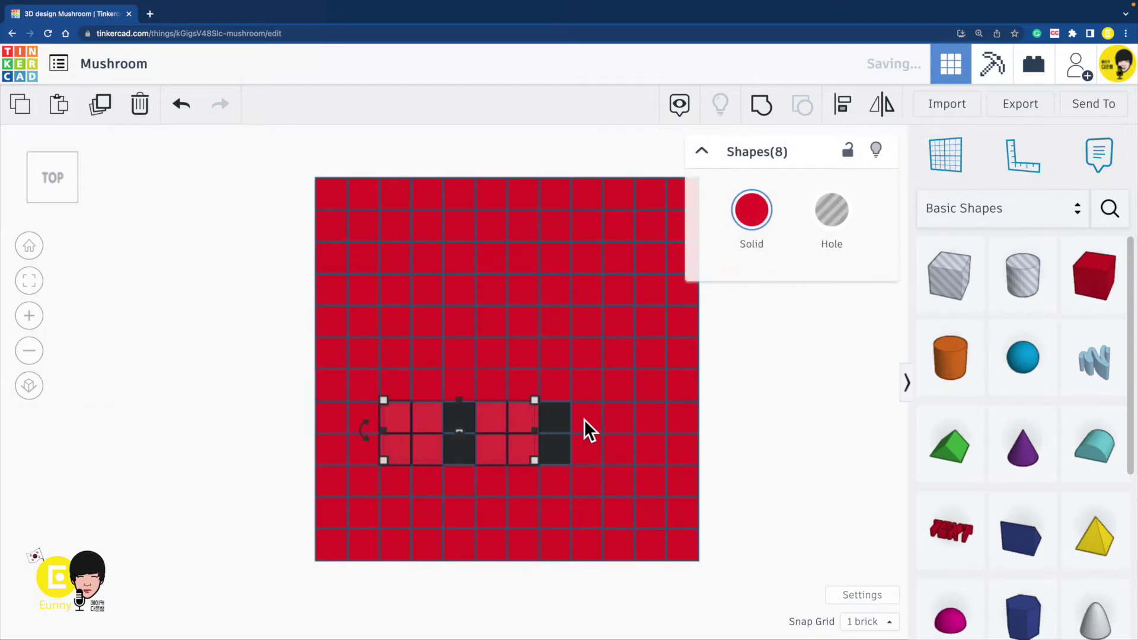
{"action": "left_click", "coordinate": [586, 420], "text": "shift"}
{"action": "left_click", "coordinate": [624, 424], "text": "shift"}
{"action": "left_click", "coordinate": [624, 448], "text": "shift"}
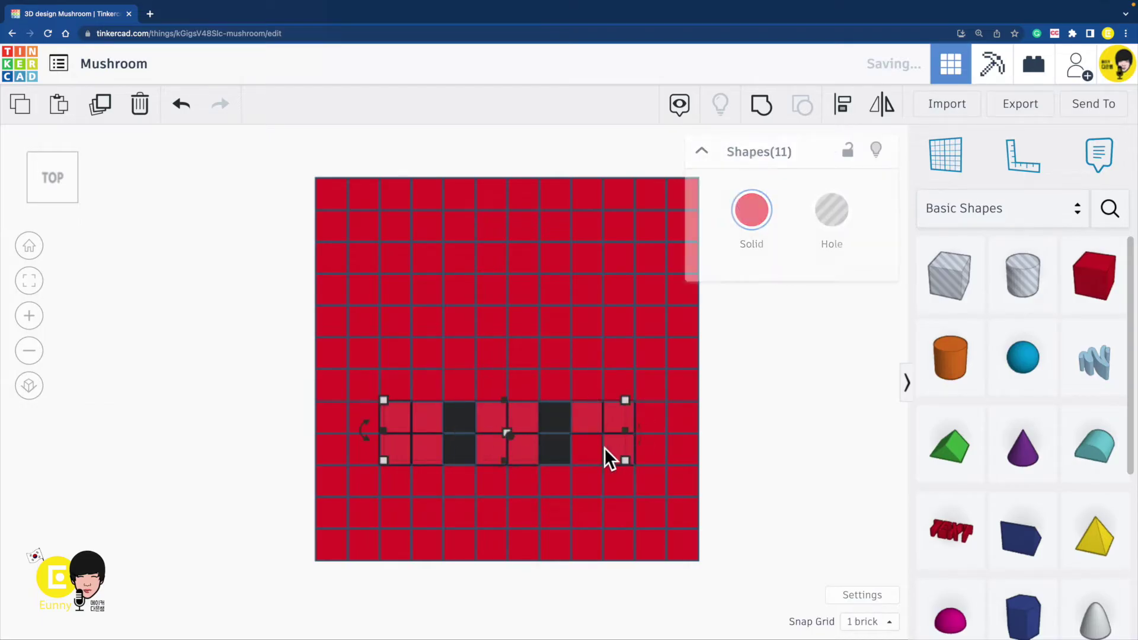
{"action": "left_click", "coordinate": [593, 446], "text": "shift"}
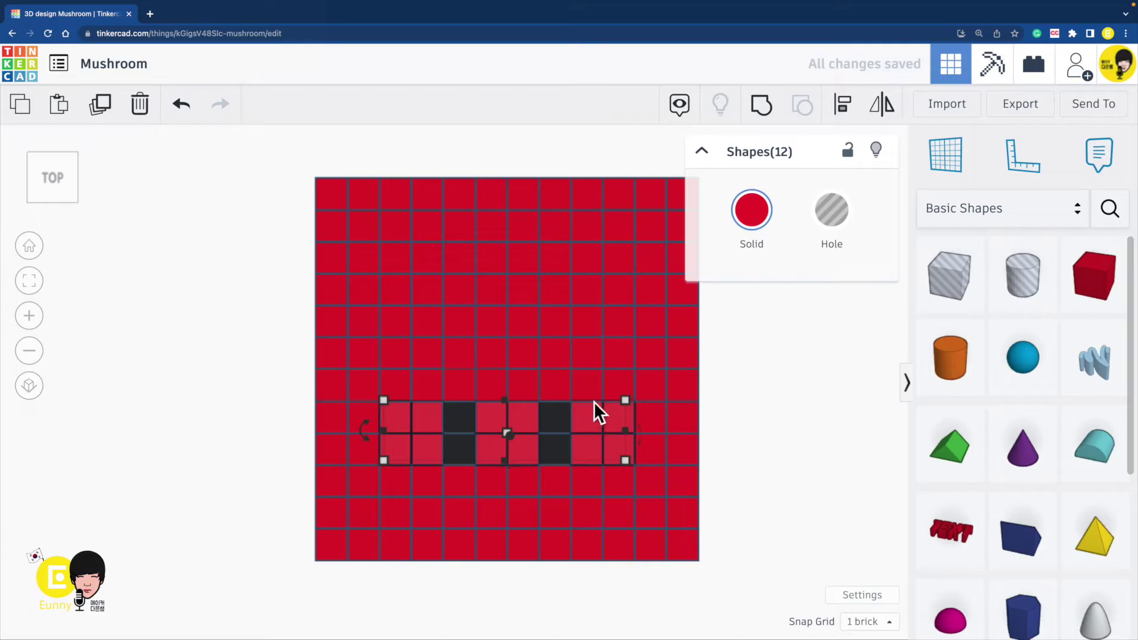
{"action": "left_click", "coordinate": [757, 211]}
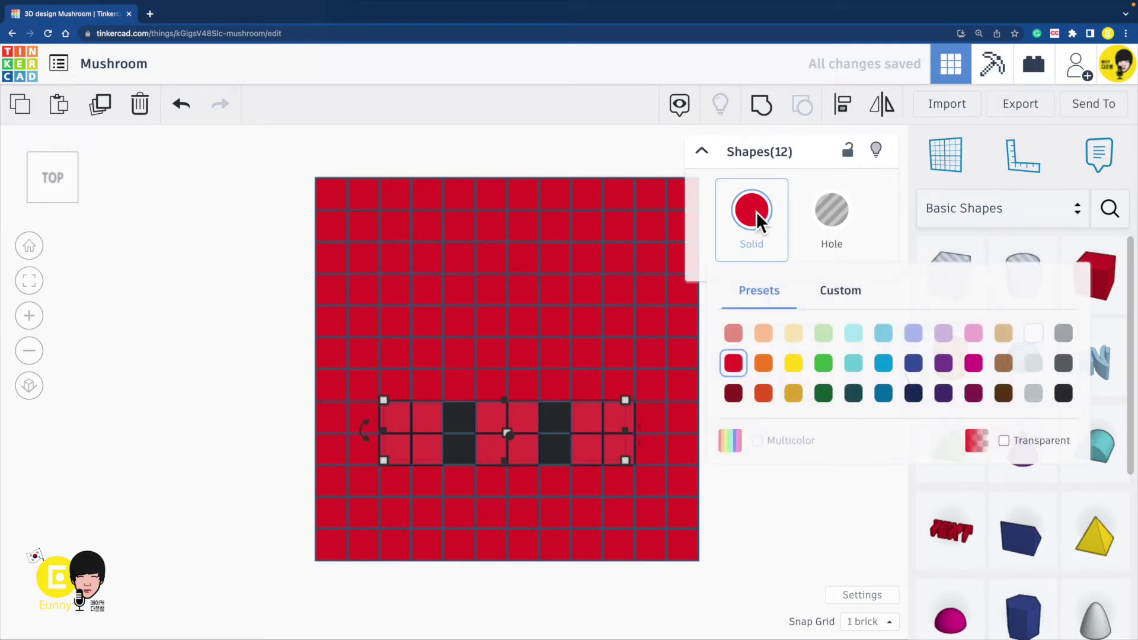
{"action": "left_click", "coordinate": [793, 333]}
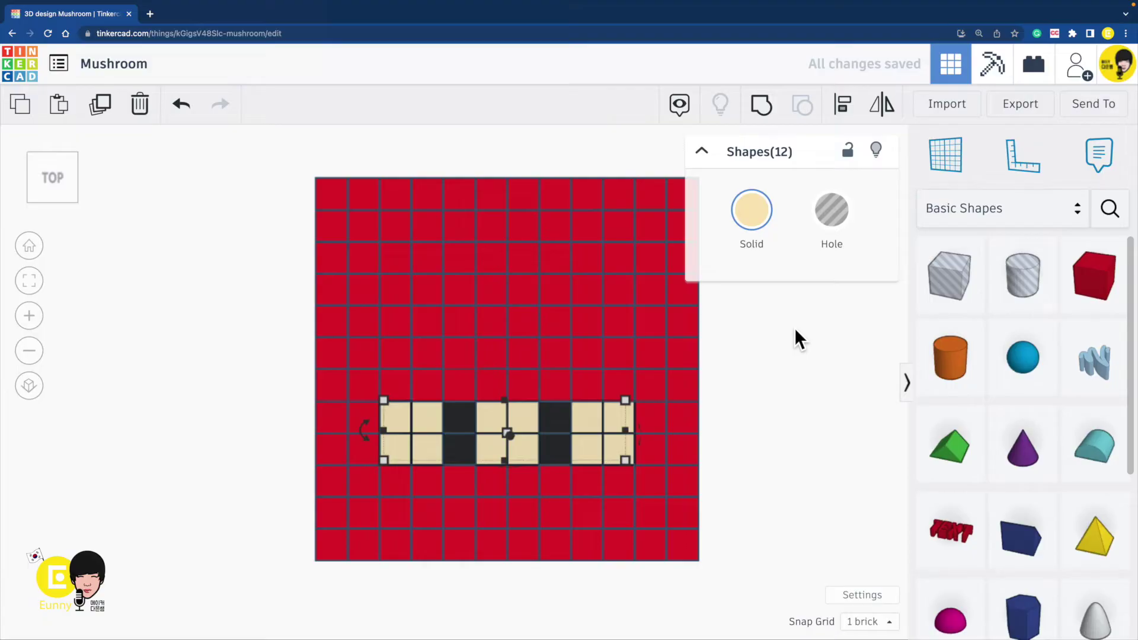
Step: Colour the cheek boxes light red: columns 3, 4, 9 and 10 in row 3 from the front
{"action": "left_click", "coordinate": [398, 481]}
{"action": "left_click", "coordinate": [439, 481]}
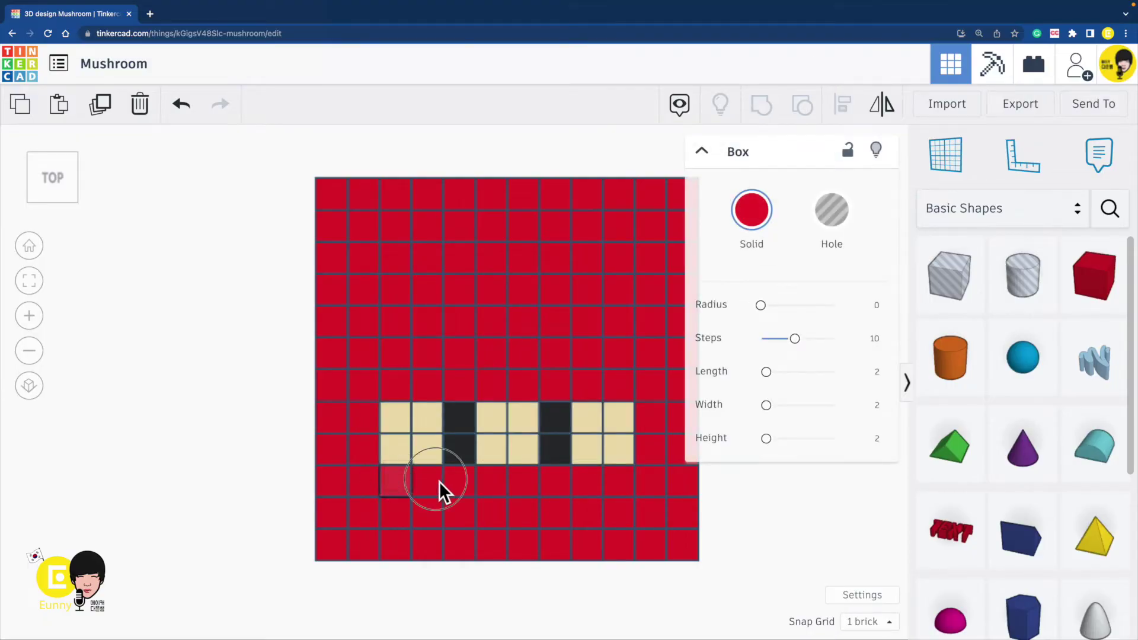
{"action": "left_click", "coordinate": [594, 485], "text": "shift"}
{"action": "left_click", "coordinate": [628, 484], "text": "shift"}
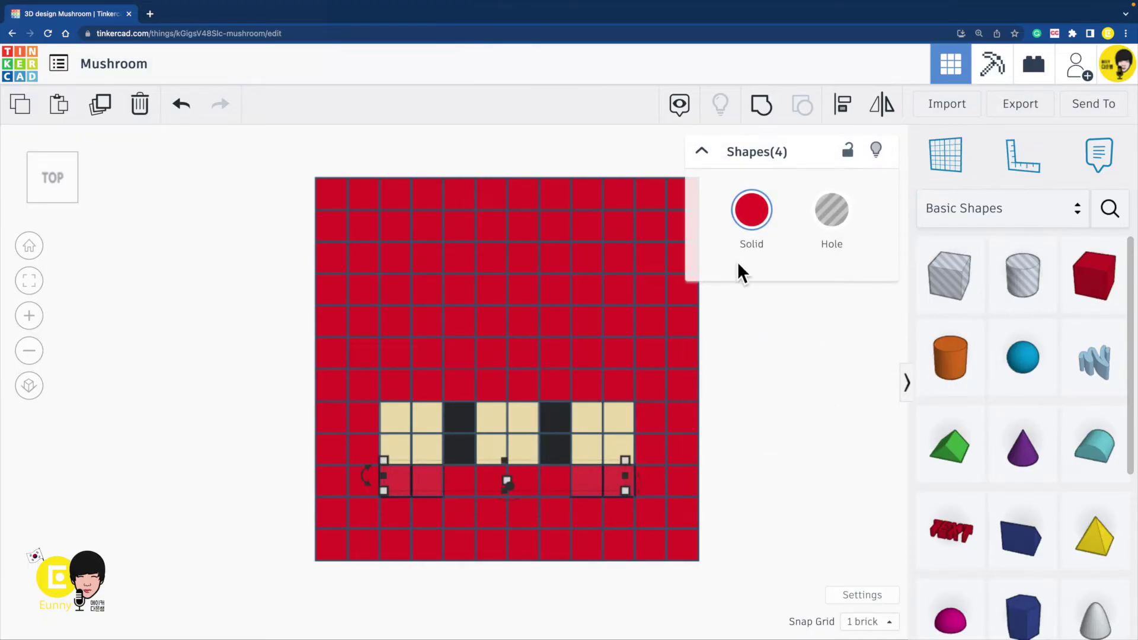
{"action": "left_click", "coordinate": [765, 214]}
{"action": "left_click", "coordinate": [736, 330]}
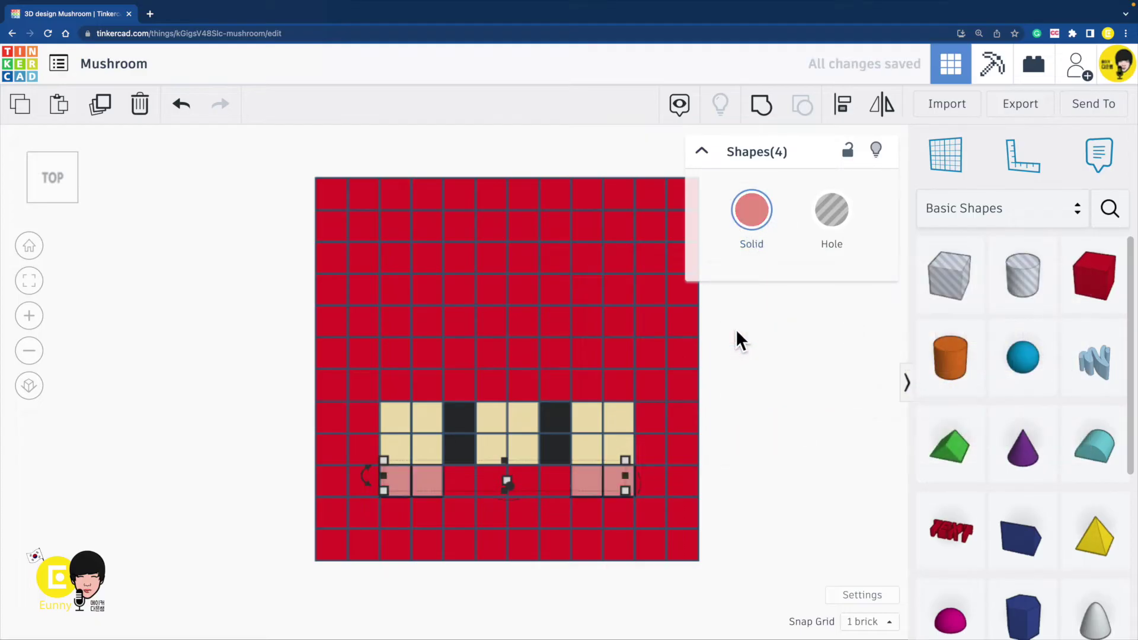
{"action": "left_click", "coordinate": [763, 474]}
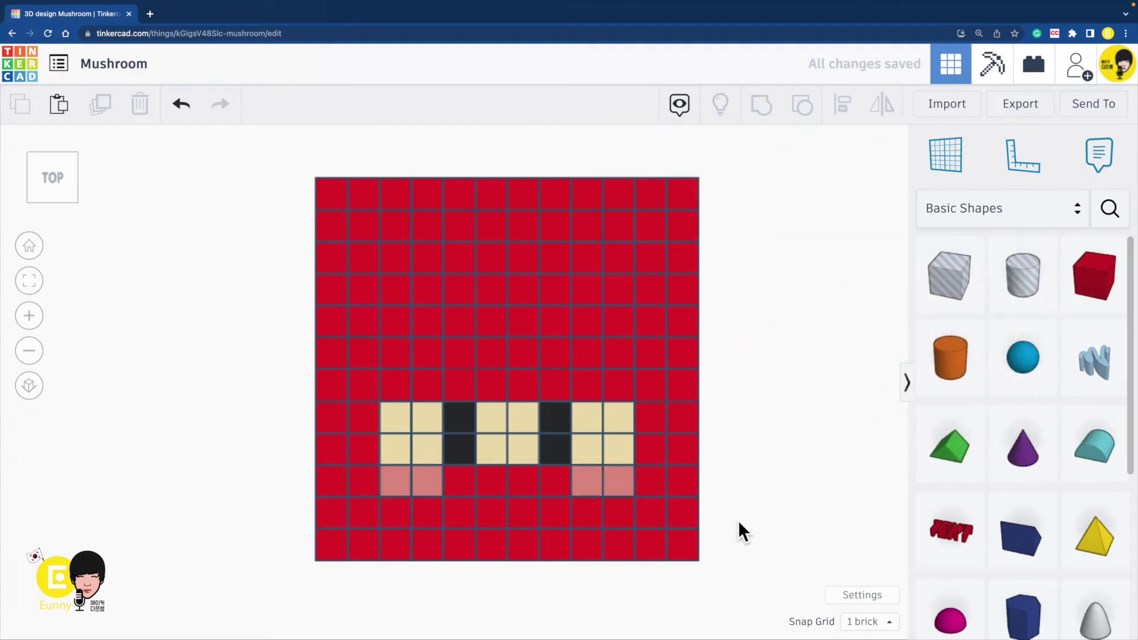
Step: Colour 16 more face boxes pale yellow: columns 2 and 11 in rows 3–4, columns 5–8 in row 3, and columns 3–10 in row 2
{"action": "left_click", "coordinate": [367, 445]}
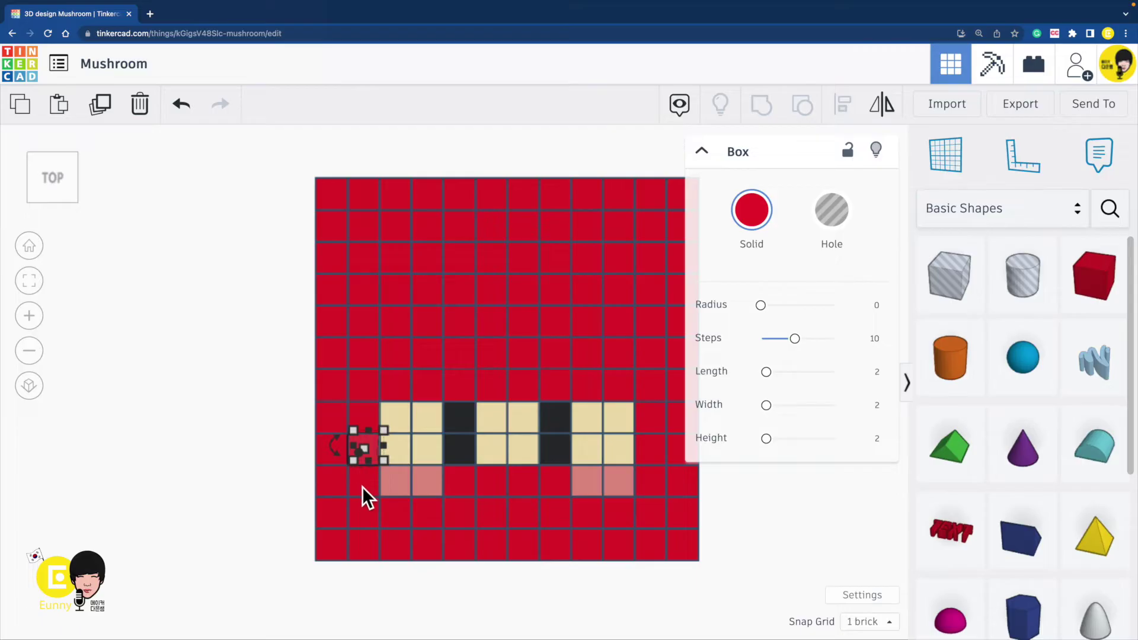
{"action": "left_click", "coordinate": [362, 486], "text": "shift"}
{"action": "left_click", "coordinate": [396, 516], "text": "shift"}
{"action": "left_click", "coordinate": [437, 524], "text": "shift"}
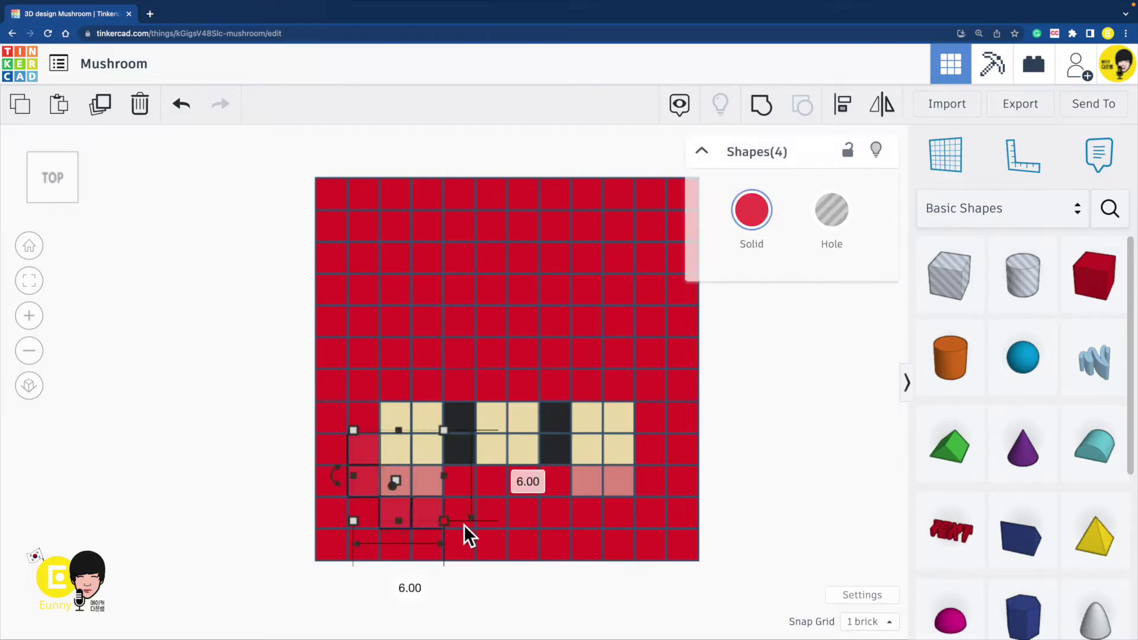
{"action": "left_click", "coordinate": [466, 522], "text": "shift"}
{"action": "left_click", "coordinate": [468, 486], "text": "shift"}
{"action": "left_click", "coordinate": [503, 498], "text": "shift"}
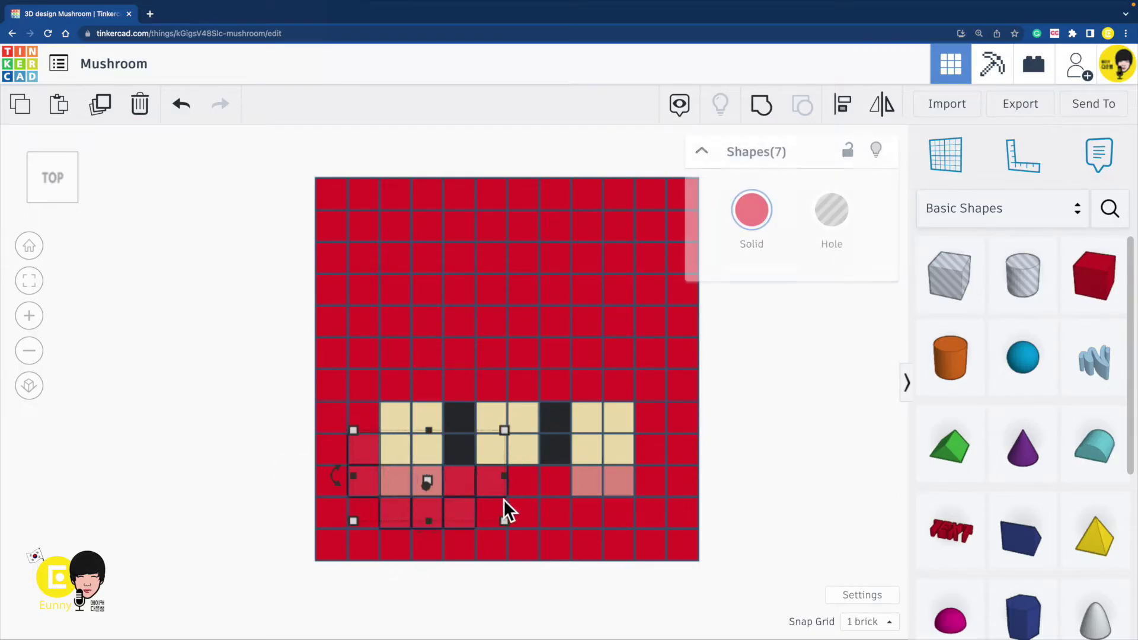
{"action": "left_click", "coordinate": [523, 490], "text": "shift"}
{"action": "left_click", "coordinate": [487, 515], "text": "shift"}
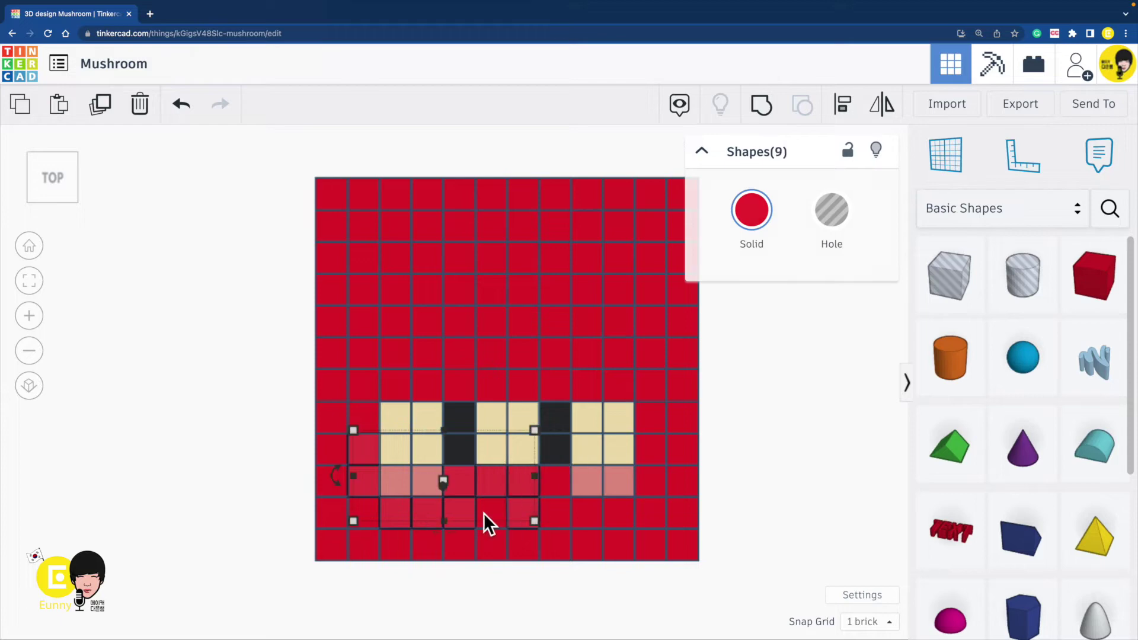
{"action": "left_click", "coordinate": [523, 511], "text": "shift"}
{"action": "left_click", "coordinate": [559, 490], "text": "shift"}
{"action": "left_click", "coordinate": [592, 515], "text": "shift"}
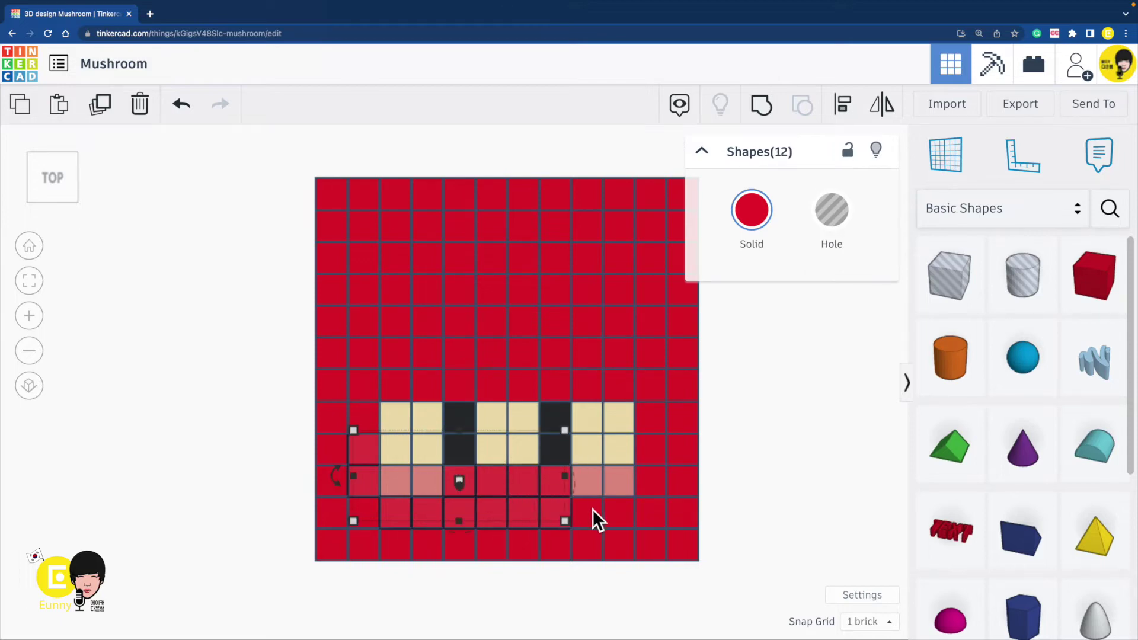
{"action": "left_click", "coordinate": [621, 521], "text": "shift"}
{"action": "left_click", "coordinate": [621, 515], "text": "shift"}
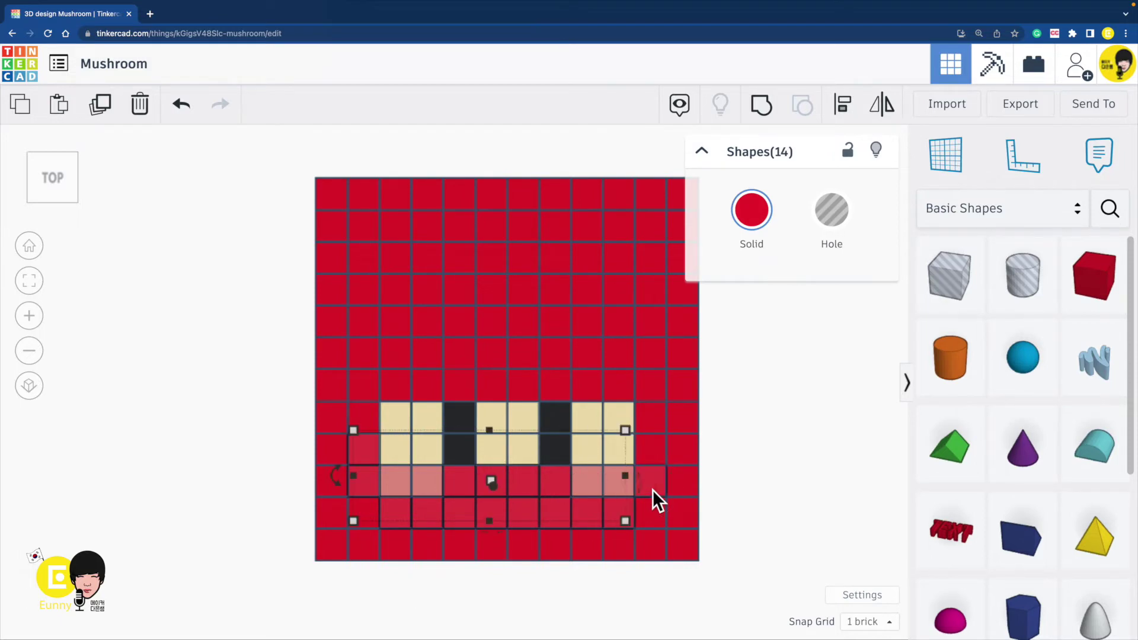
{"action": "left_click", "coordinate": [653, 489], "text": "shift"}
{"action": "left_click", "coordinate": [652, 460], "text": "shift"}
{"action": "left_click", "coordinate": [735, 211]}
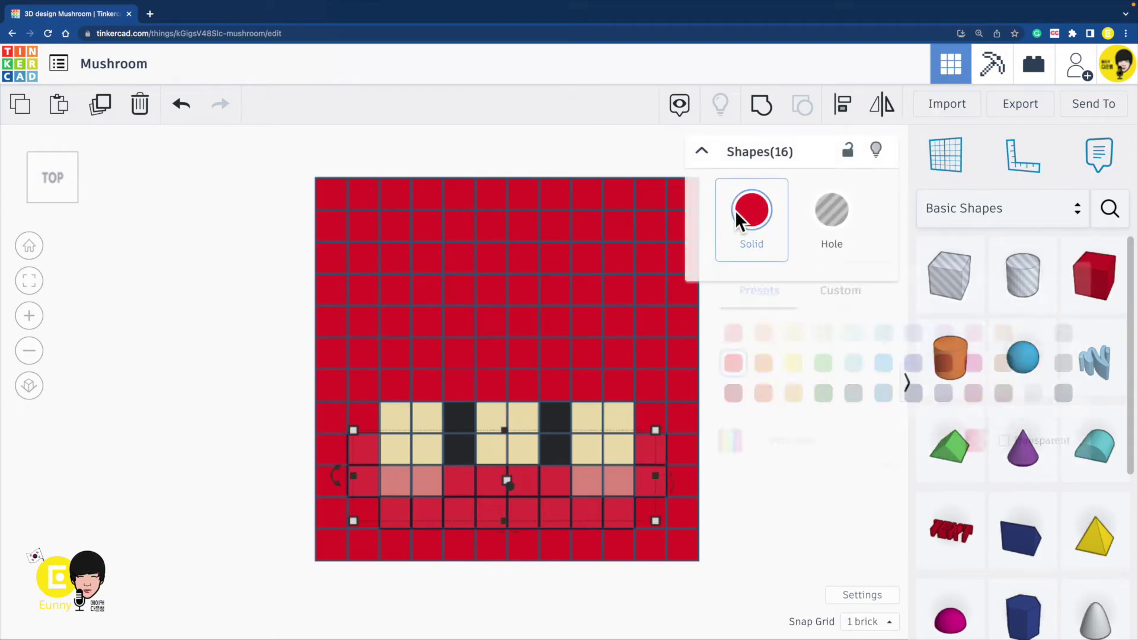
{"action": "left_click", "coordinate": [790, 331]}
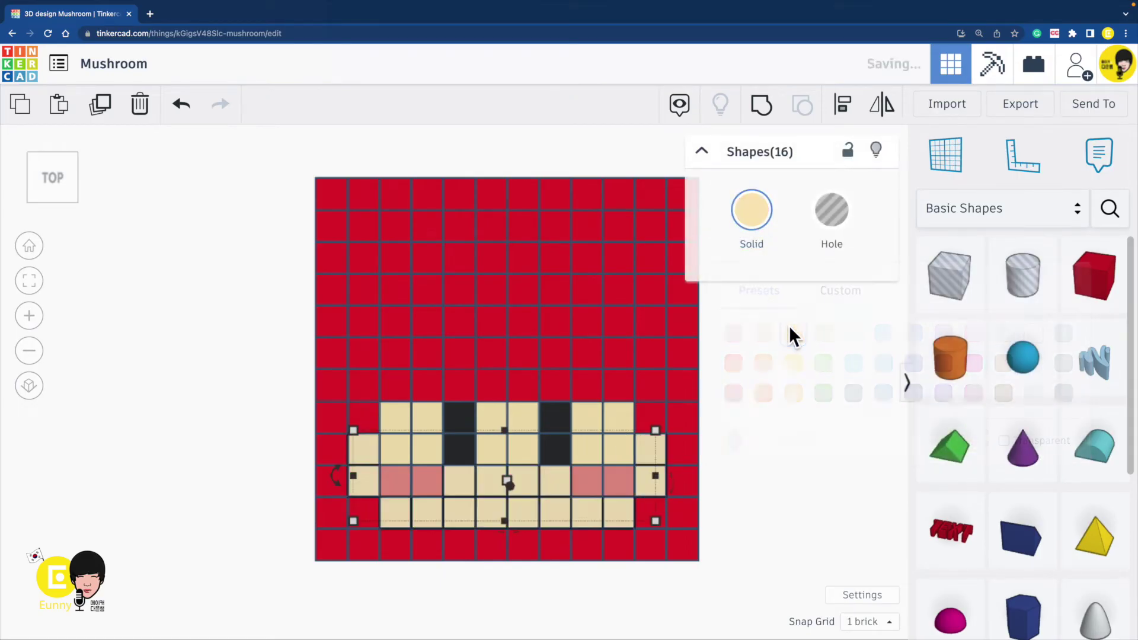
{"action": "left_click", "coordinate": [764, 492]}
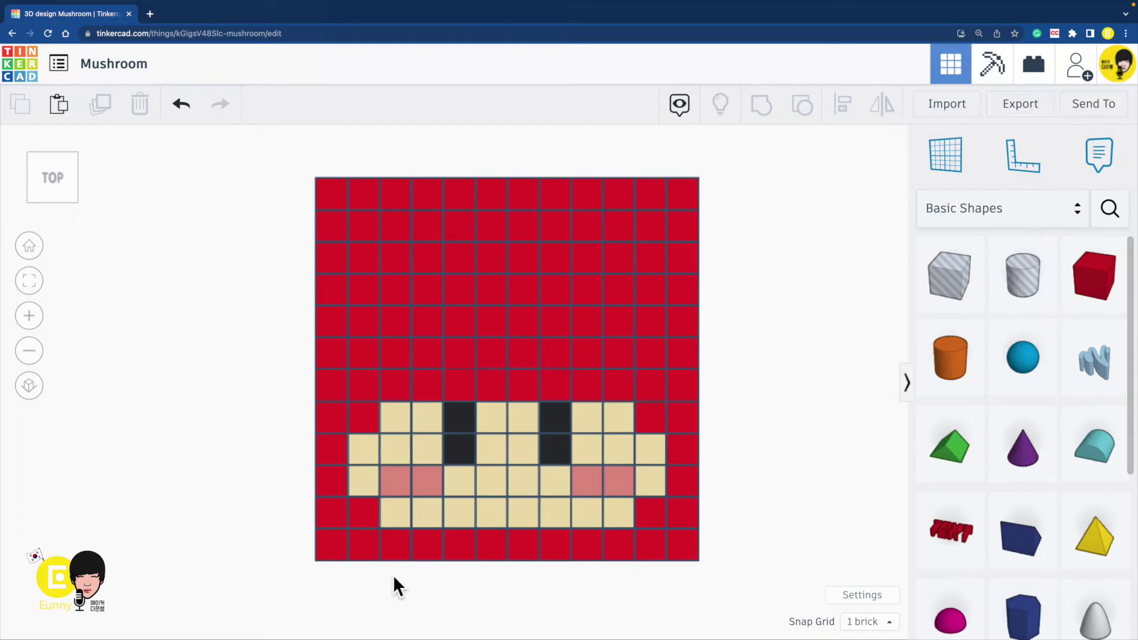
Step: Colour the eight boxes in columns 3–10 of the front row black as the chin outline
{"action": "left_click_drag", "start_coordinate": [392, 572], "coordinate": [510, 551]}
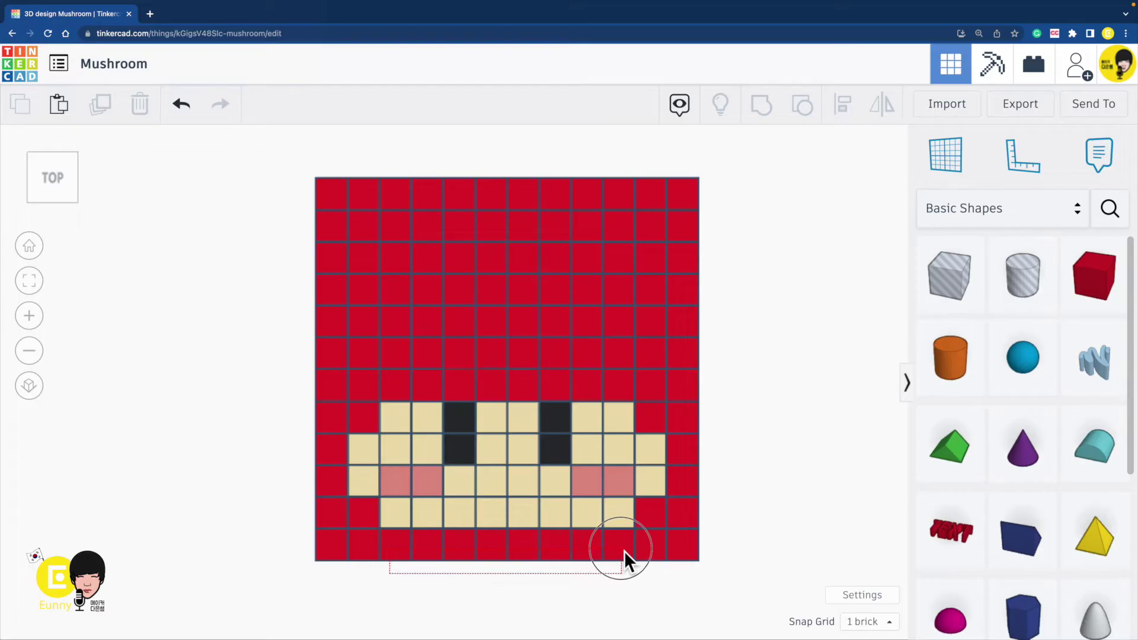
{"action": "left_click_drag", "start_coordinate": [624, 549], "coordinate": [624, 550]}
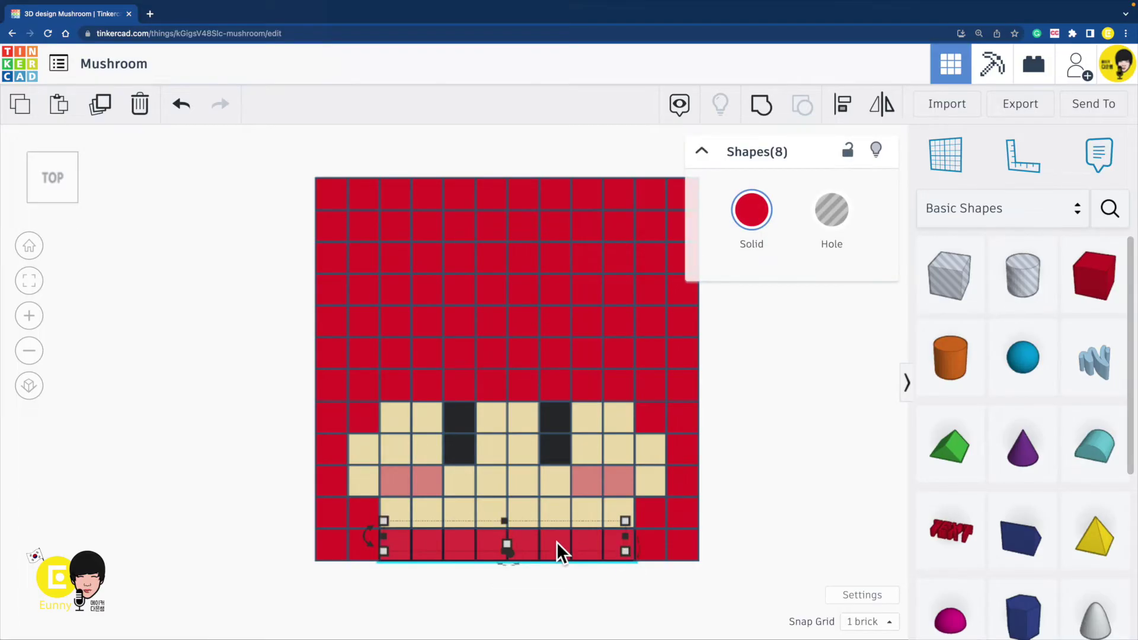
{"action": "left_click", "coordinate": [747, 213]}
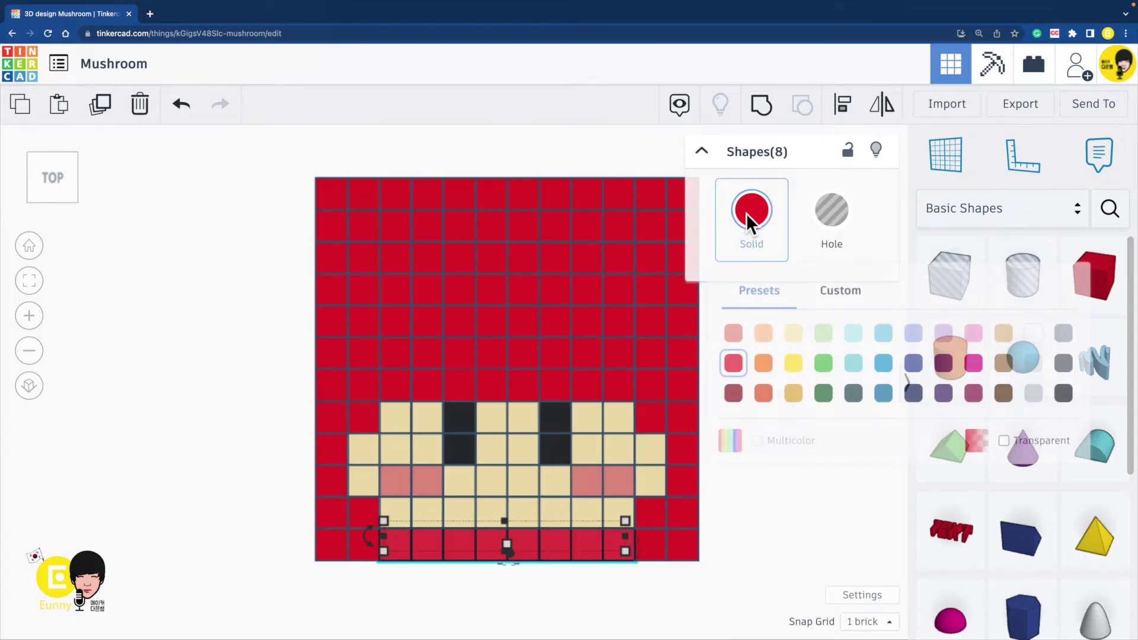
{"action": "left_click", "coordinate": [1073, 394]}
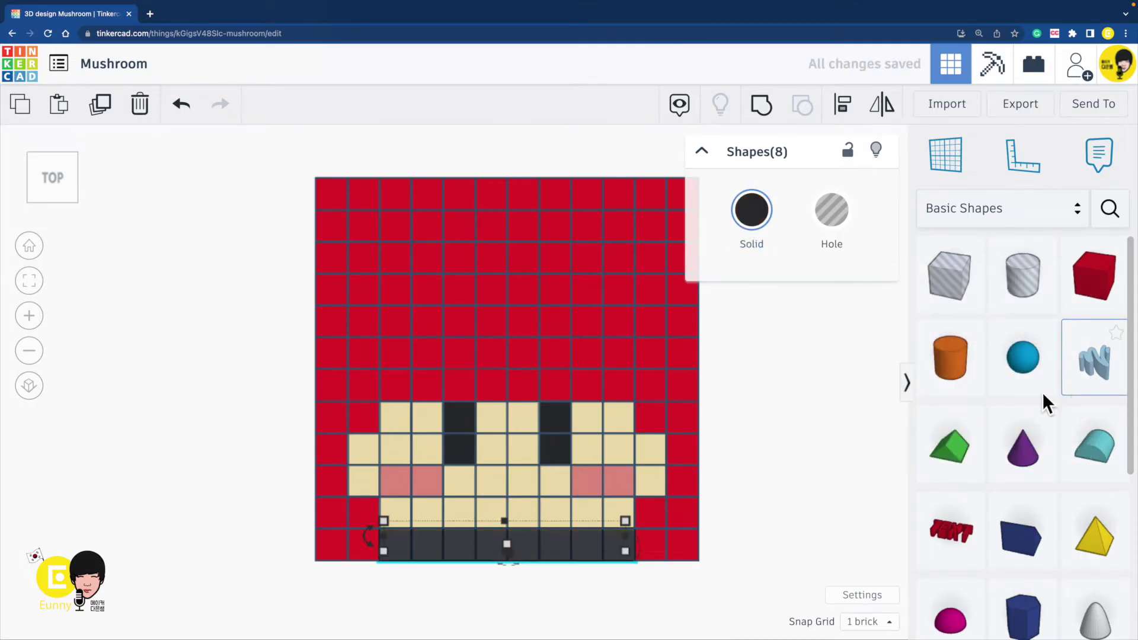
{"action": "left_click", "coordinate": [797, 488]}
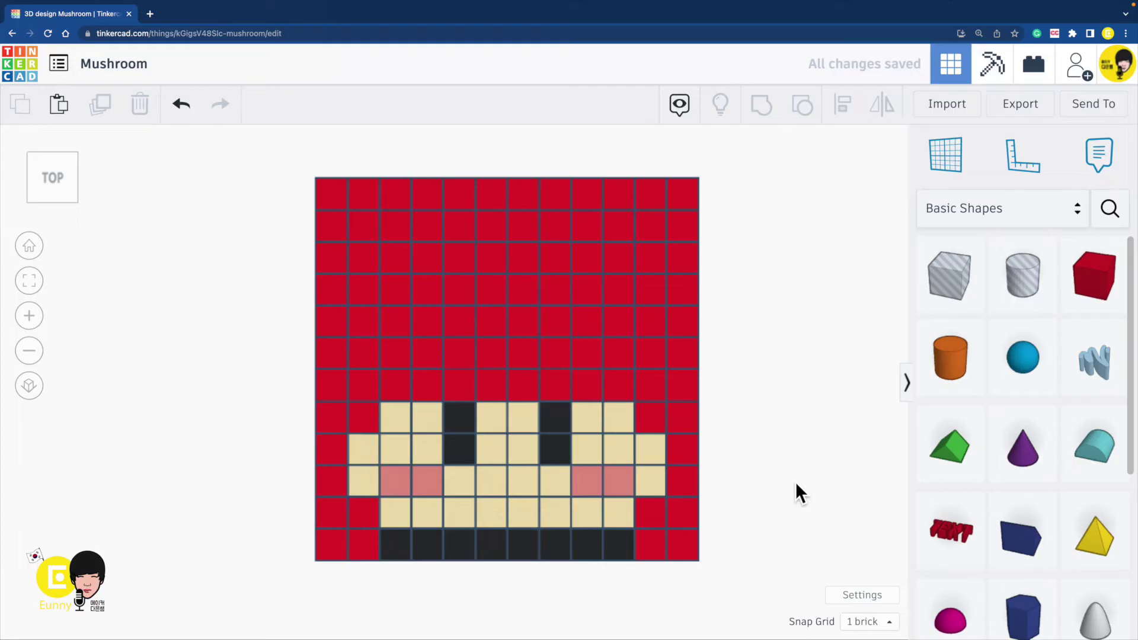
Step: Duplicate the grid's rightmost column of 12 boxes and place the copy directly beside its outer edge
{"action": "left_click_drag", "start_coordinate": [745, 571], "coordinate": [687, 176]}
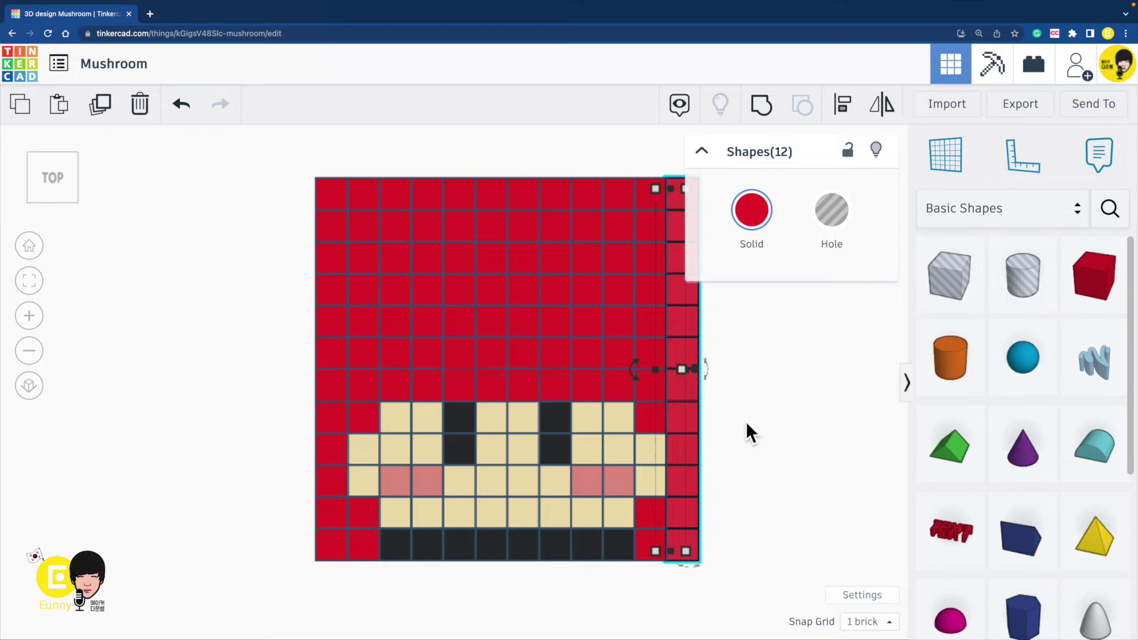
{"action": "key", "text": "ctrl+d"}
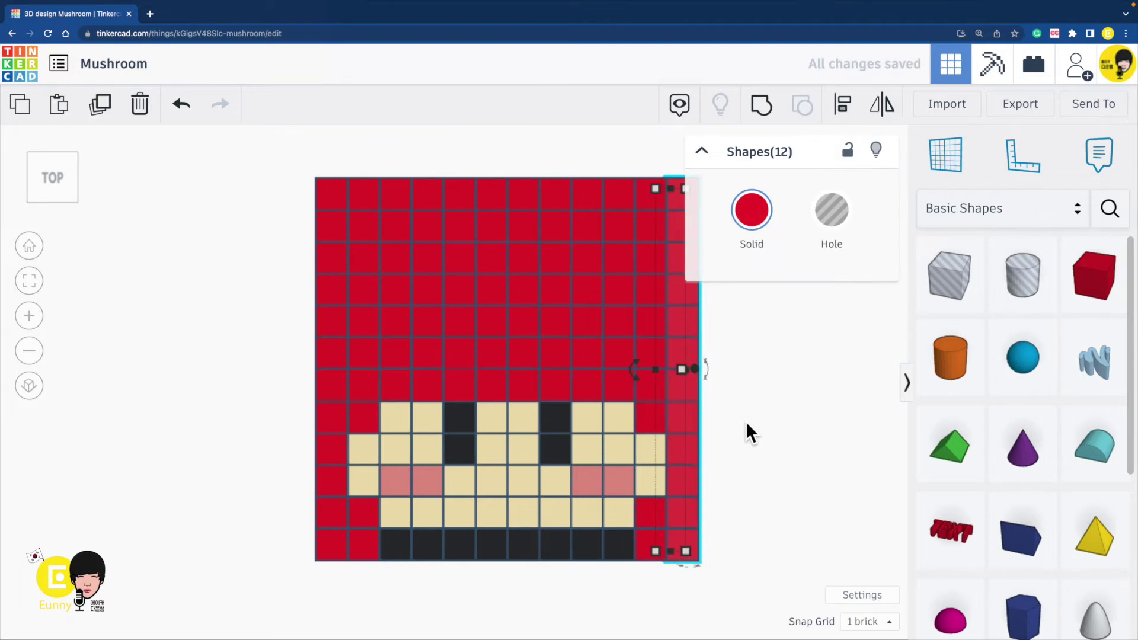
{"action": "key", "text": "Right"}
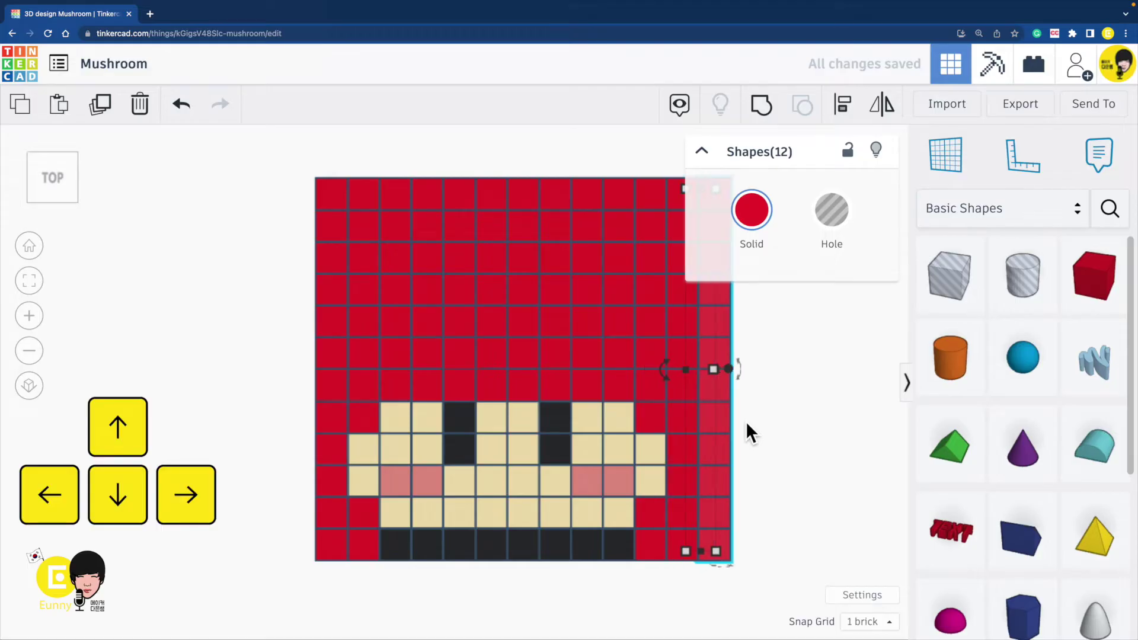
{"action": "left_click", "coordinate": [776, 516]}
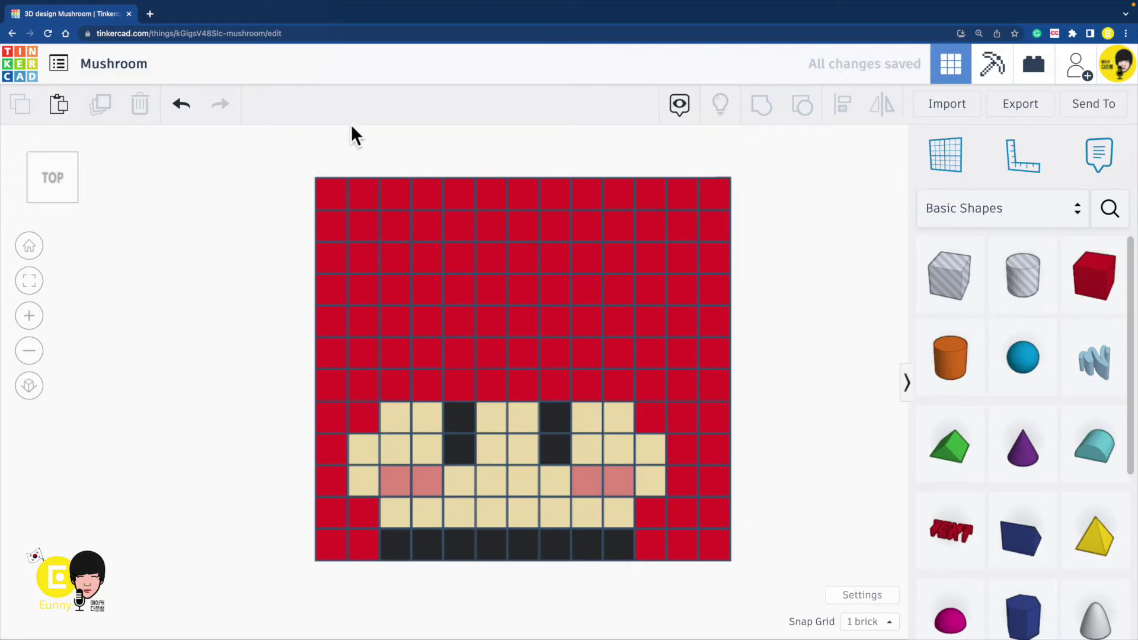
Step: Duplicate the grid's leftmost column of 12 boxes and place the copy directly outside it, making the grid 14 columns wide
{"action": "left_click_drag", "start_coordinate": [288, 152], "coordinate": [330, 574]}
{"action": "key", "text": "ctrl+d"}
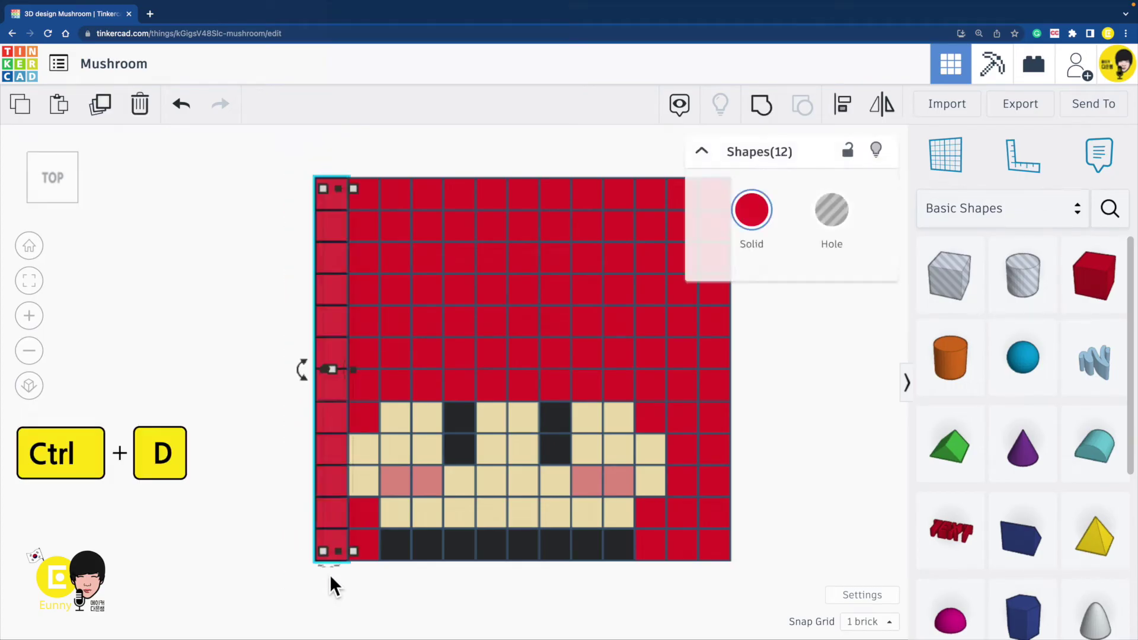
{"action": "key", "text": "Left"}
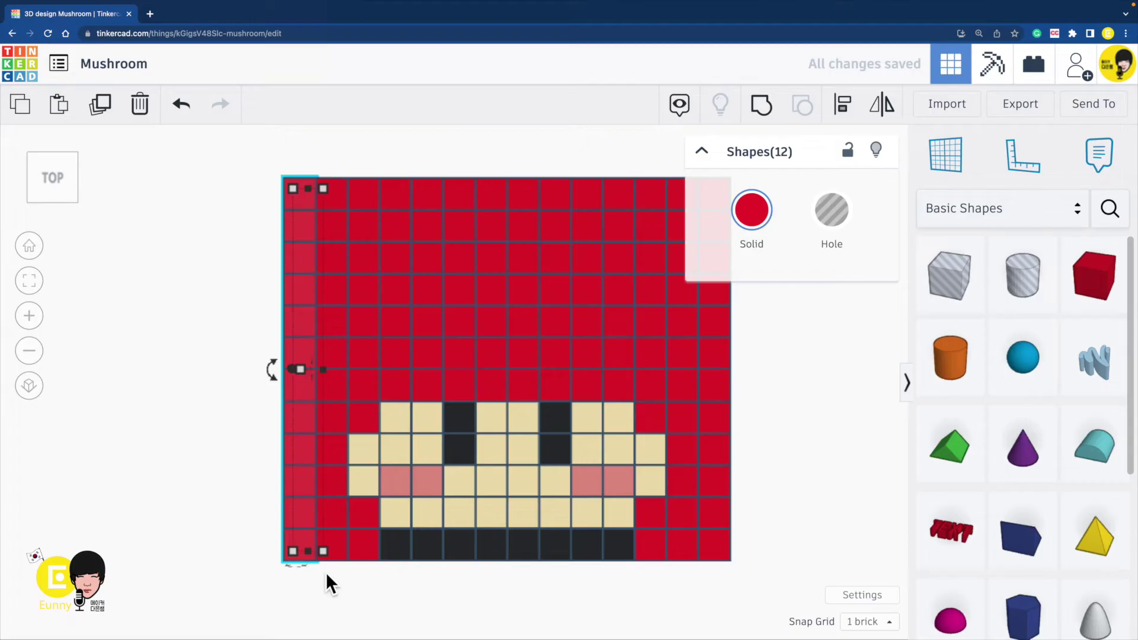
{"action": "left_click", "coordinate": [326, 571]}
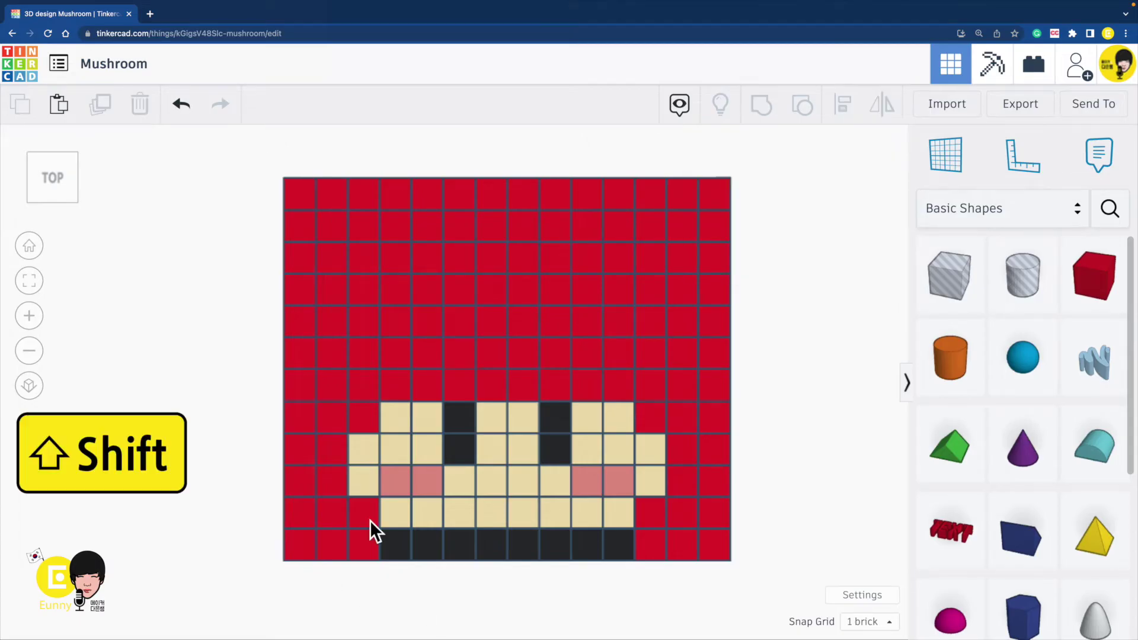
Step: Colour black the outline boxes: row 2 columns 3 and 12, rows 3–4 columns 2 and 13, row 5 columns 1–3 and 12–14, row 6 columns 4–11
{"action": "left_click", "coordinate": [371, 517], "text": "shift"}
{"action": "left_click", "coordinate": [331, 479], "text": "shift"}
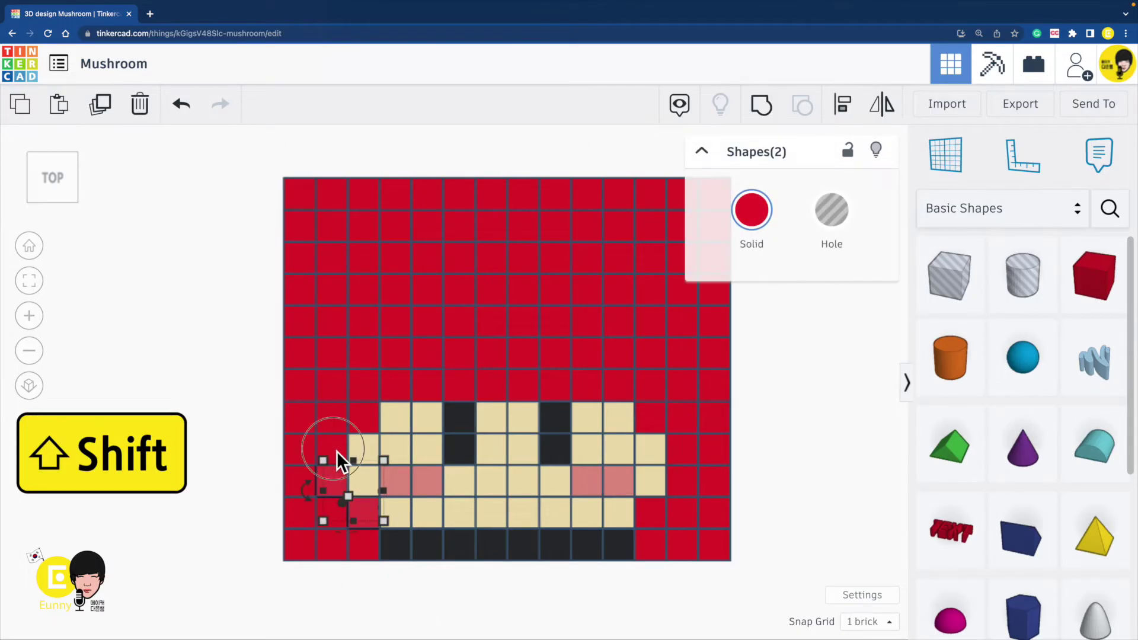
{"action": "left_click", "coordinate": [337, 451], "text": "shift"}
{"action": "left_click", "coordinate": [336, 419], "text": "shift"}
{"action": "left_click", "coordinate": [298, 415], "text": "shift"}
{"action": "left_click", "coordinate": [363, 423], "text": "shift"}
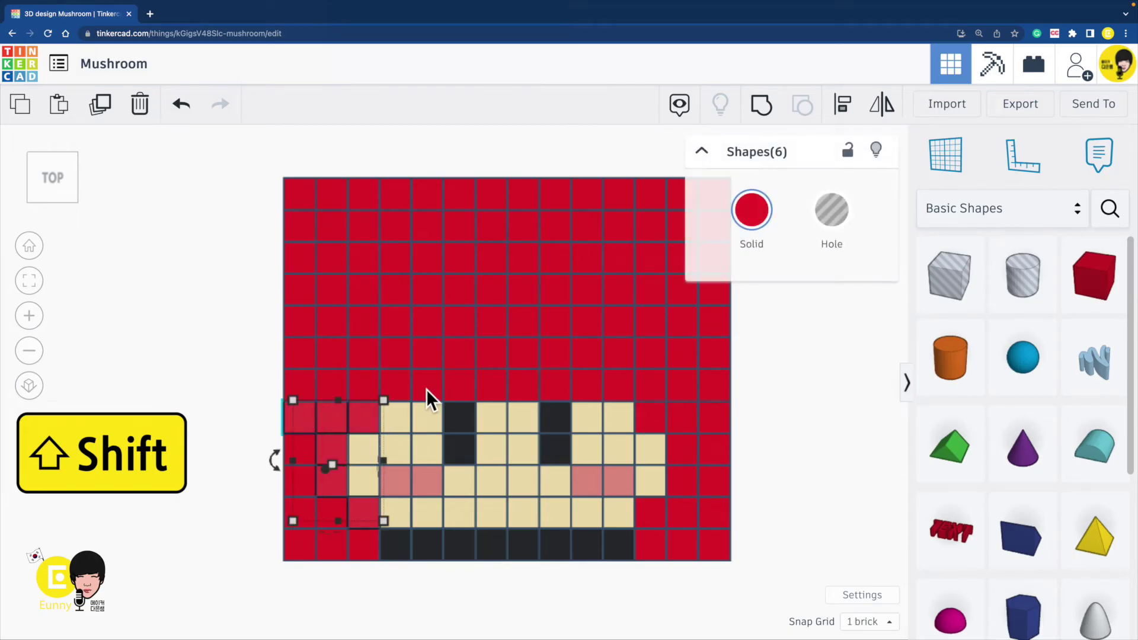
{"action": "left_click", "coordinate": [400, 384], "text": "shift"}
{"action": "left_click", "coordinate": [430, 384], "text": "shift"}
{"action": "left_click", "coordinate": [465, 387], "text": "shift"}
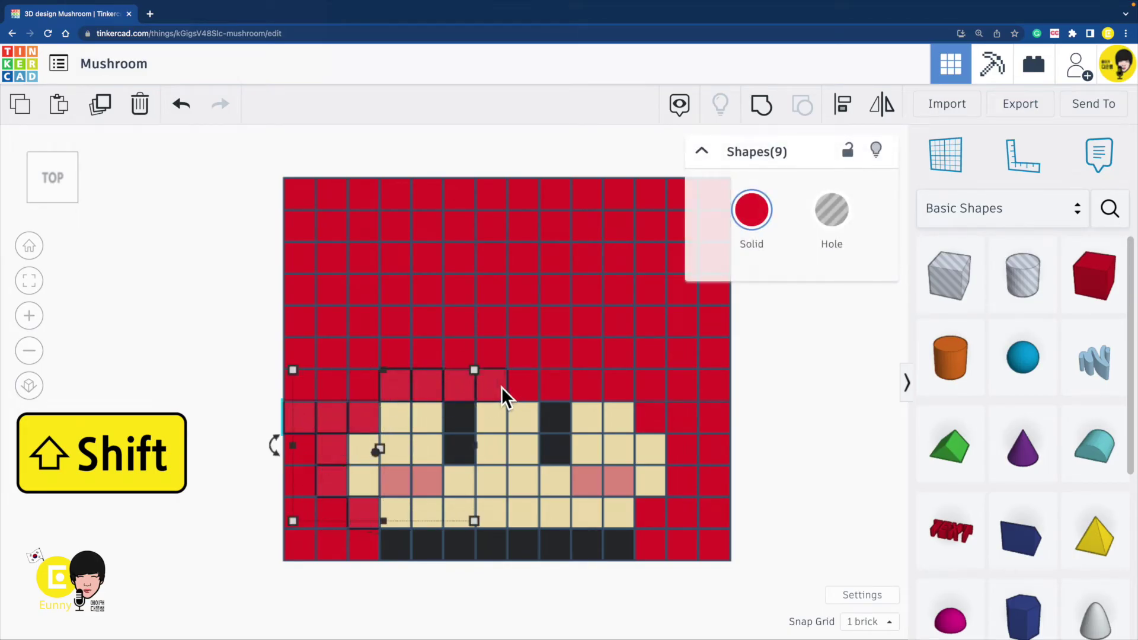
{"action": "left_click", "coordinate": [501, 387], "text": "shift"}
{"action": "left_click", "coordinate": [534, 388], "text": "shift"}
{"action": "left_click", "coordinate": [555, 386], "text": "shift"}
{"action": "left_click", "coordinate": [587, 389], "text": "shift"}
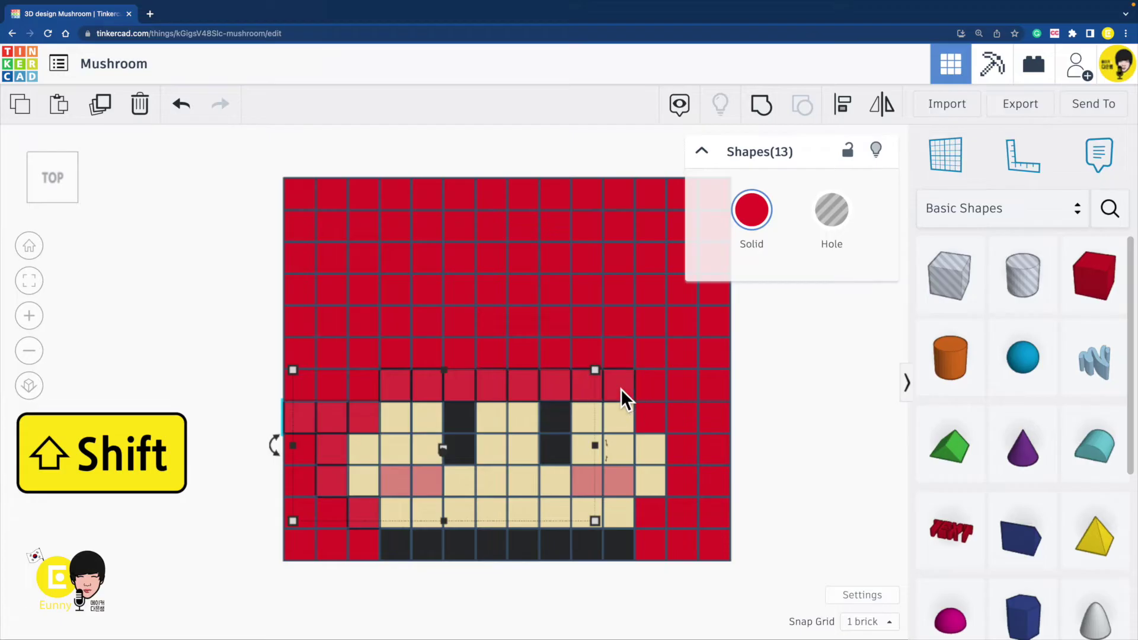
{"action": "left_click", "coordinate": [621, 389], "text": "shift"}
{"action": "left_click", "coordinate": [648, 416], "text": "shift"}
{"action": "left_click", "coordinate": [694, 420], "text": "shift"}
{"action": "left_click", "coordinate": [715, 419], "text": "shift"}
{"action": "left_click", "coordinate": [698, 454], "text": "shift"}
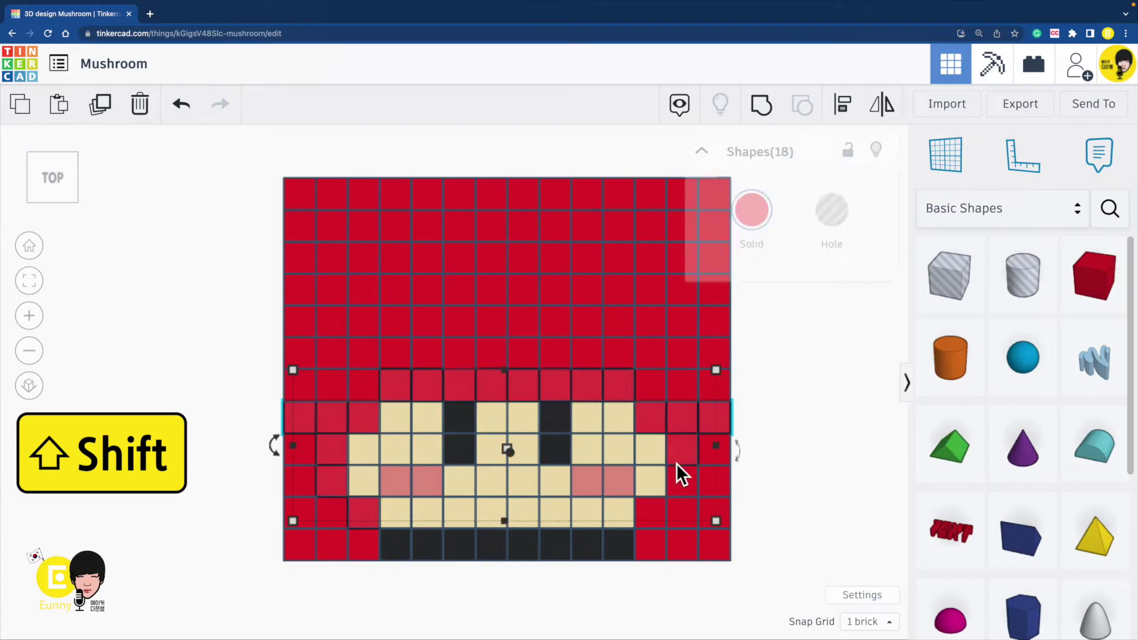
{"action": "left_click", "coordinate": [678, 477], "text": "shift"}
{"action": "left_click", "coordinate": [651, 517], "text": "shift"}
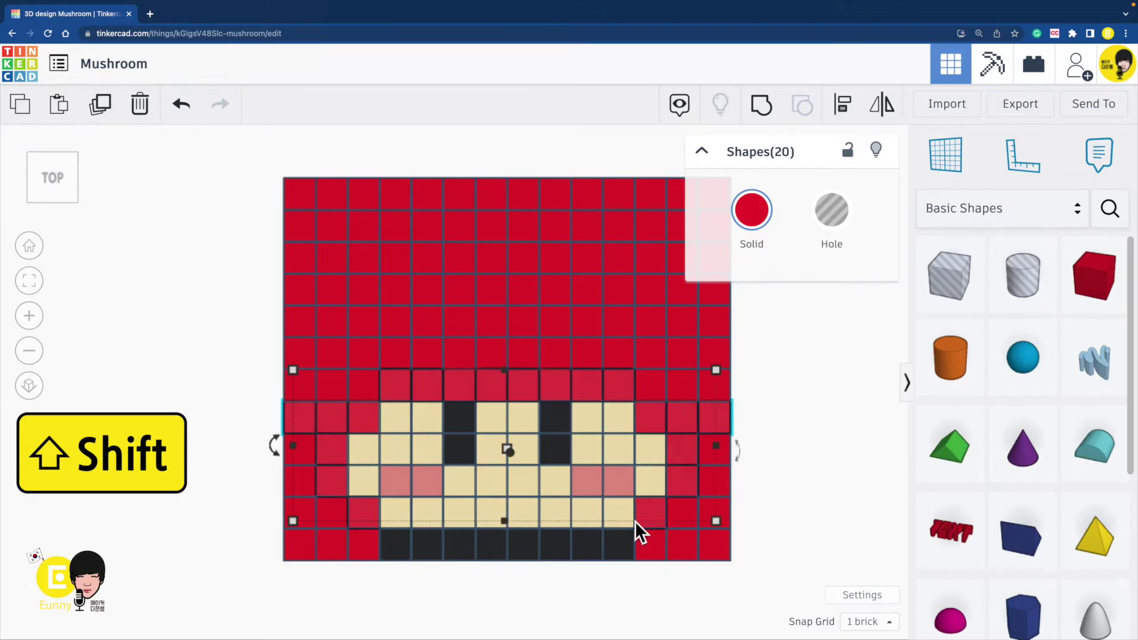
{"action": "left_click", "coordinate": [740, 210]}
{"action": "left_click", "coordinate": [1058, 389]}
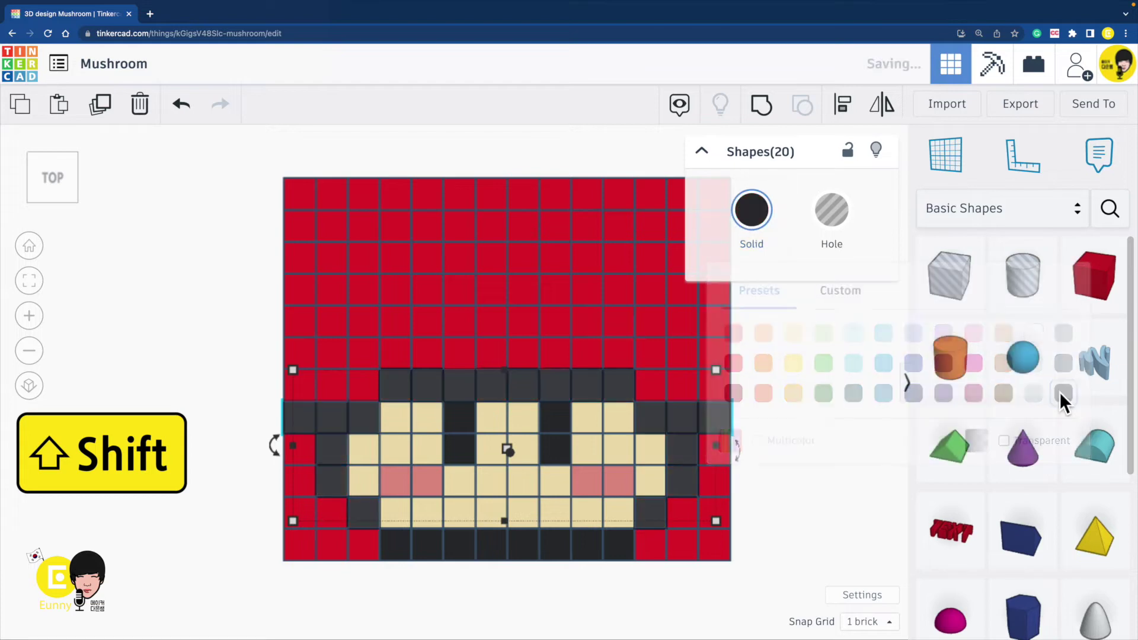
{"action": "left_click", "coordinate": [833, 456]}
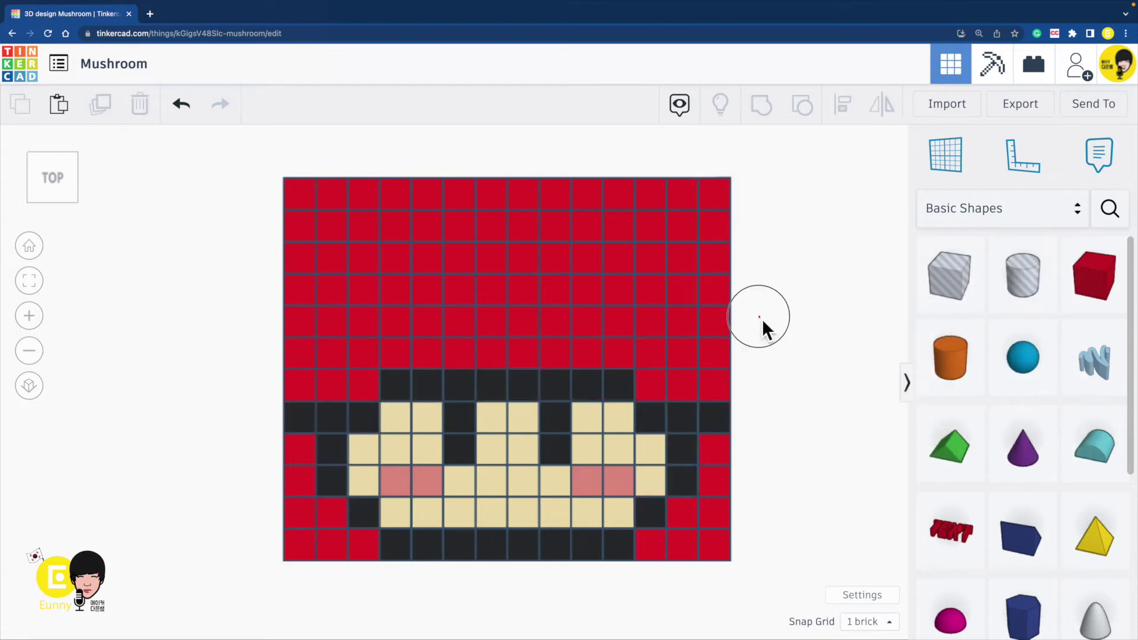
Step: Colour white the 12 boxes of the right cap spot: columns 11–14 in rows 8–9 and columns 12–13 in rows 7 and 10
{"action": "left_click_drag", "start_coordinate": [762, 319], "coordinate": [620, 284]}
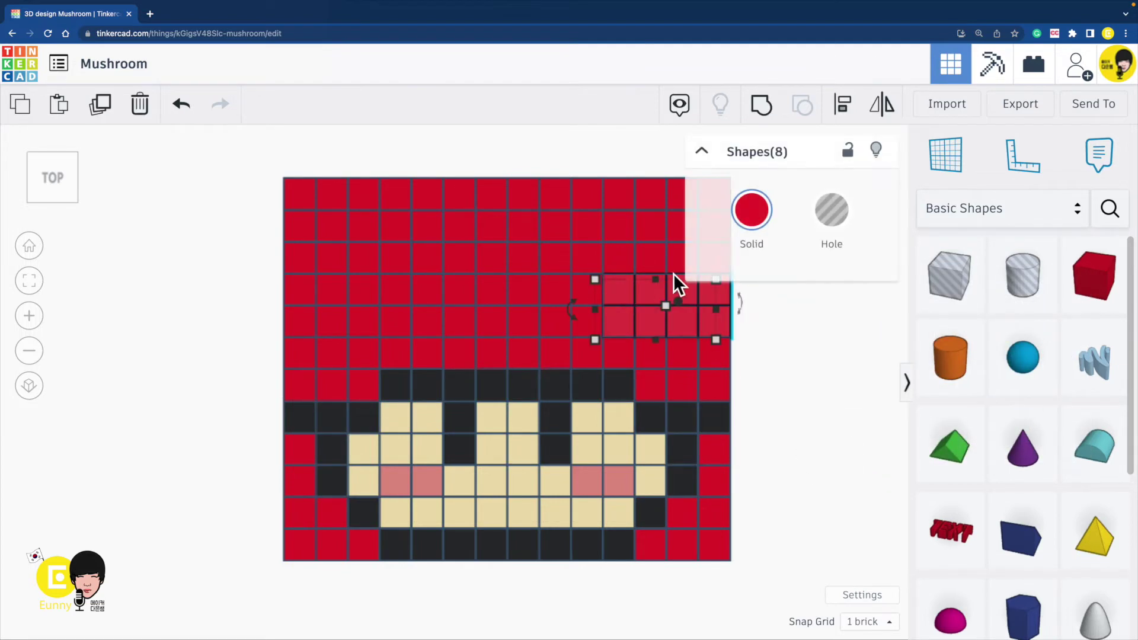
{"action": "left_click", "coordinate": [660, 263], "text": "shift"}
{"action": "left_click", "coordinate": [676, 261], "text": "shift"}
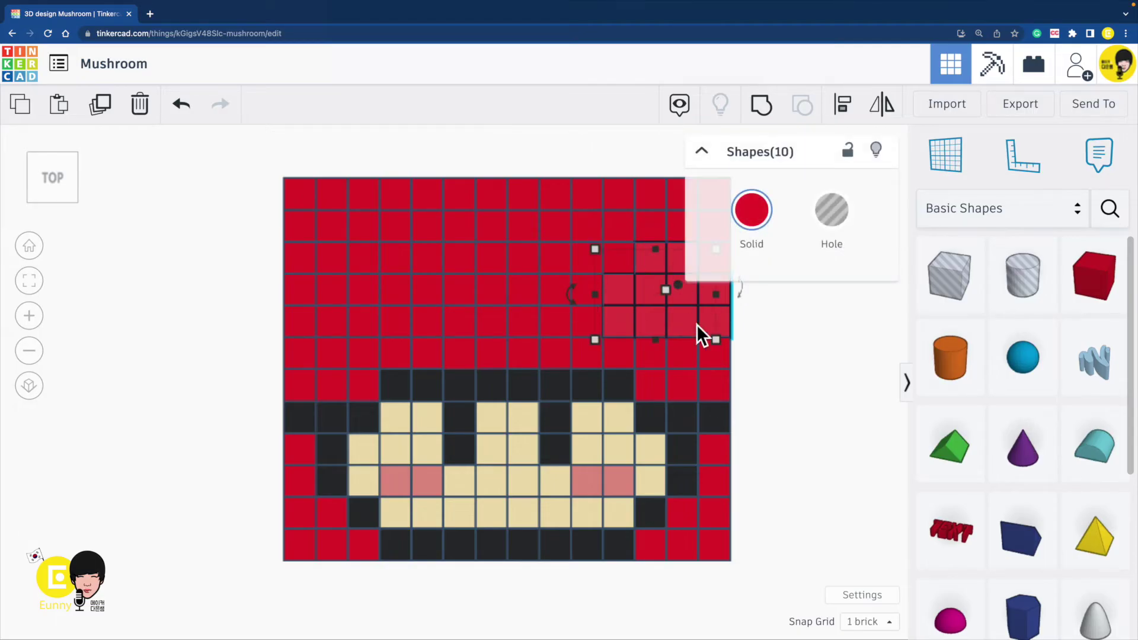
{"action": "left_click", "coordinate": [685, 360], "text": "shift"}
{"action": "left_click", "coordinate": [658, 356], "text": "shift"}
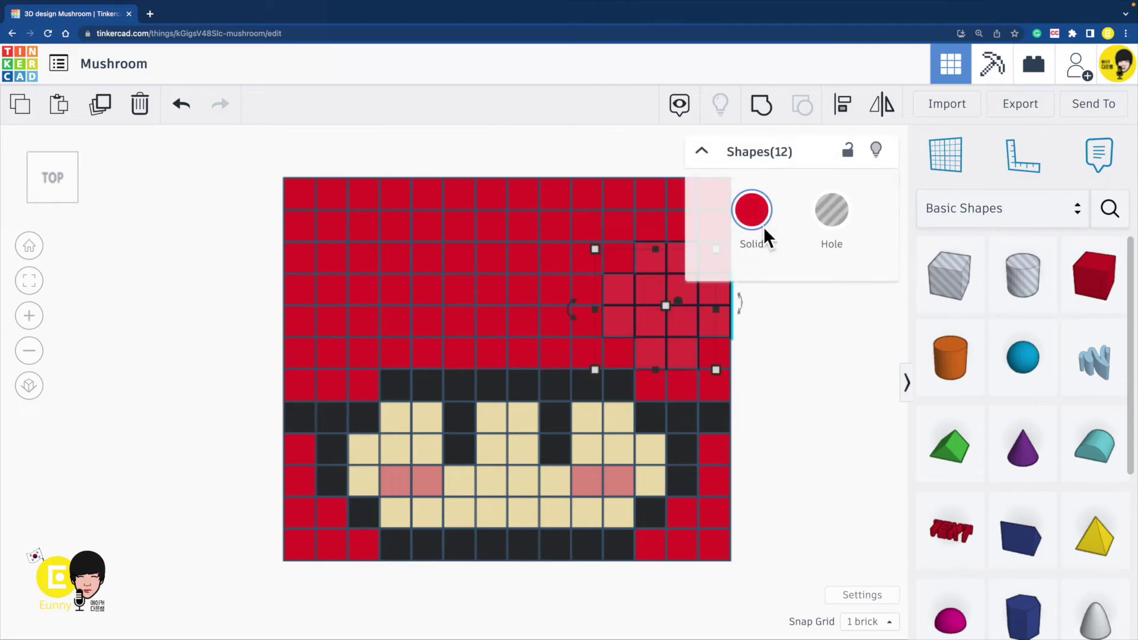
{"action": "left_click", "coordinate": [742, 220]}
{"action": "left_click", "coordinate": [1037, 335]}
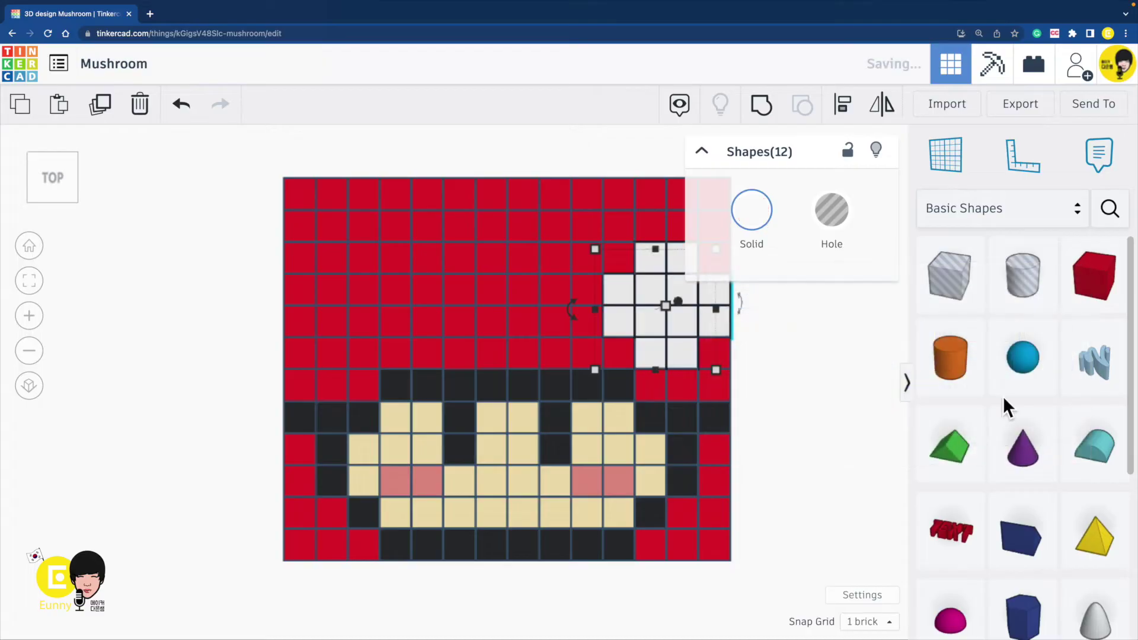
{"action": "left_click", "coordinate": [810, 455]}
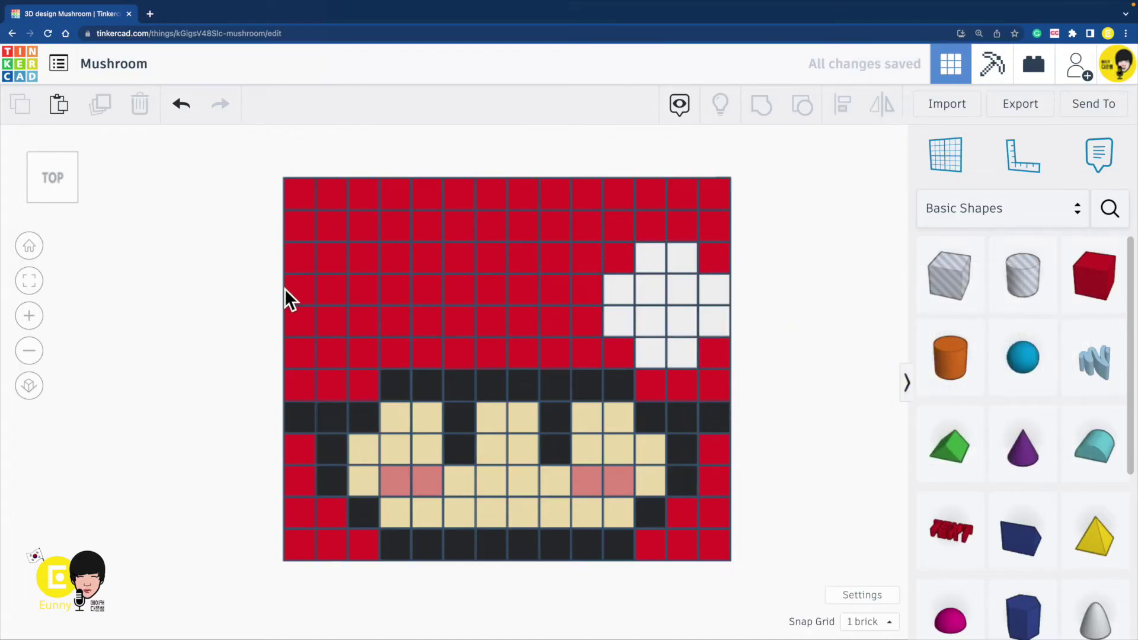
Step: Colour white the five boxes of the left cap spot: column 1 in rows 7–9 and column 2 in rows 7–8
{"action": "left_click", "coordinate": [262, 286]}
{"action": "left_click_drag", "start_coordinate": [301, 353], "coordinate": [302, 353]}
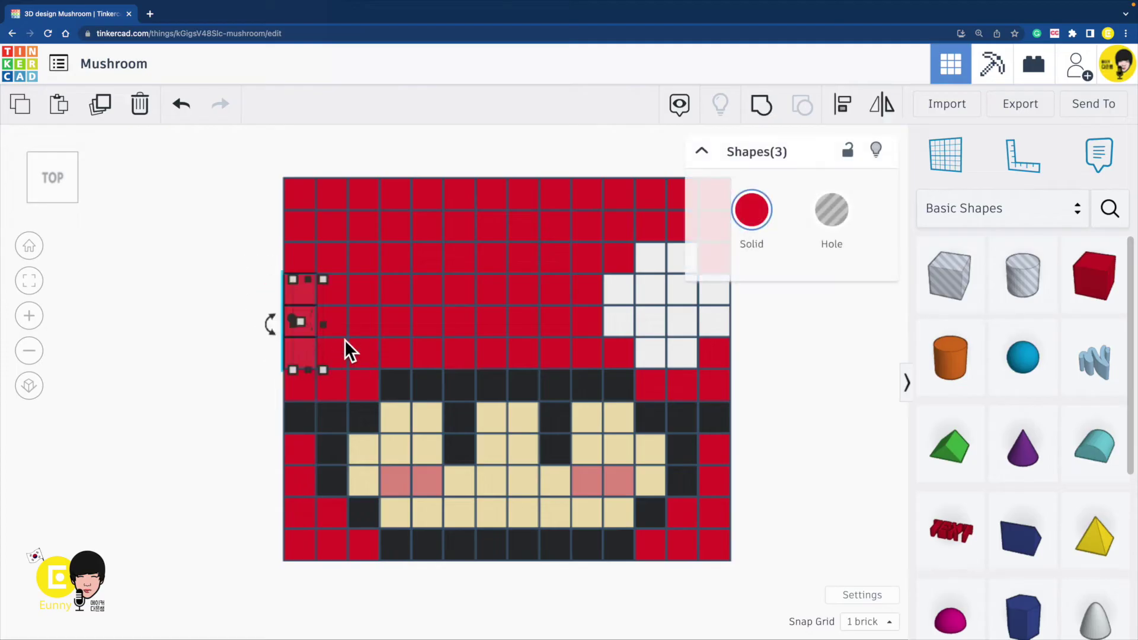
{"action": "left_click", "coordinate": [344, 323], "text": "shift"}
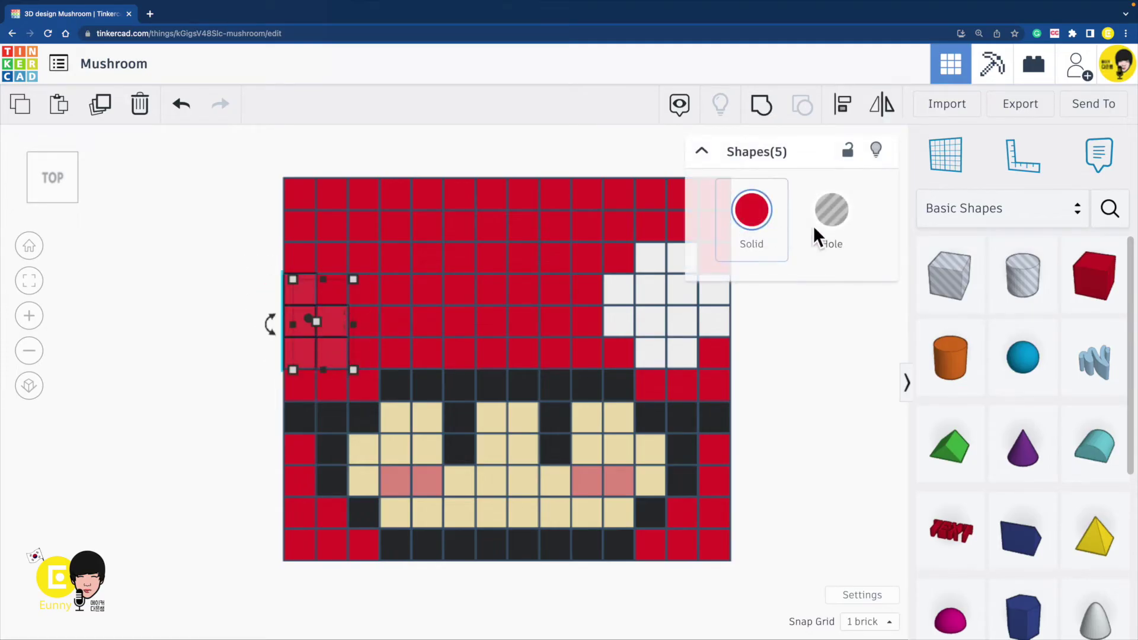
{"action": "left_click", "coordinate": [762, 214]}
{"action": "left_click", "coordinate": [1032, 338]}
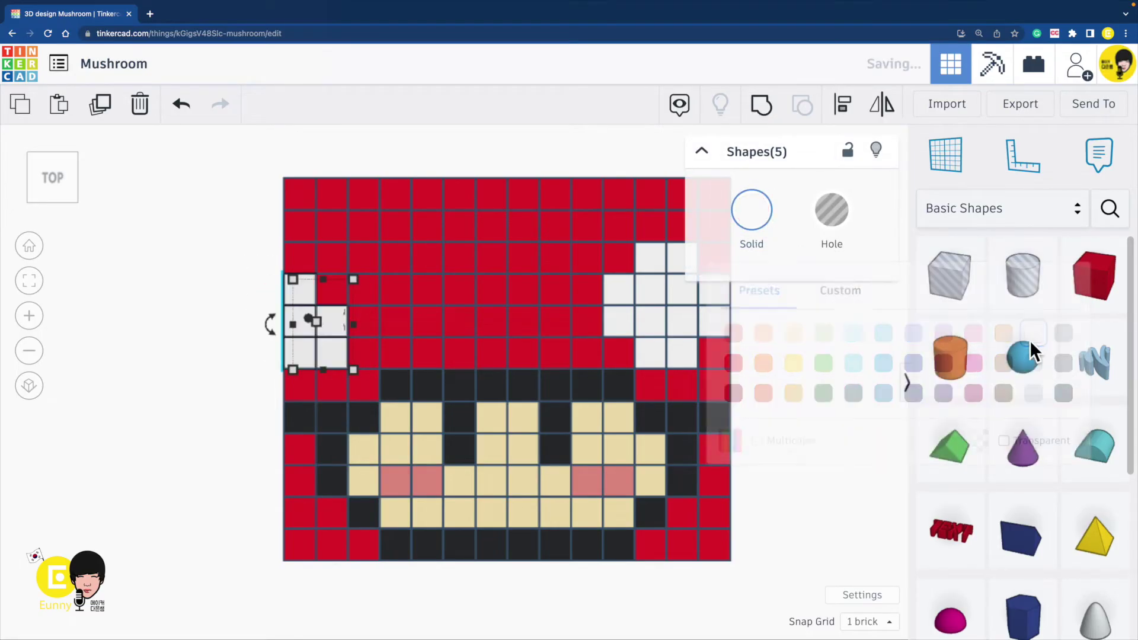
{"action": "left_click", "coordinate": [828, 490]}
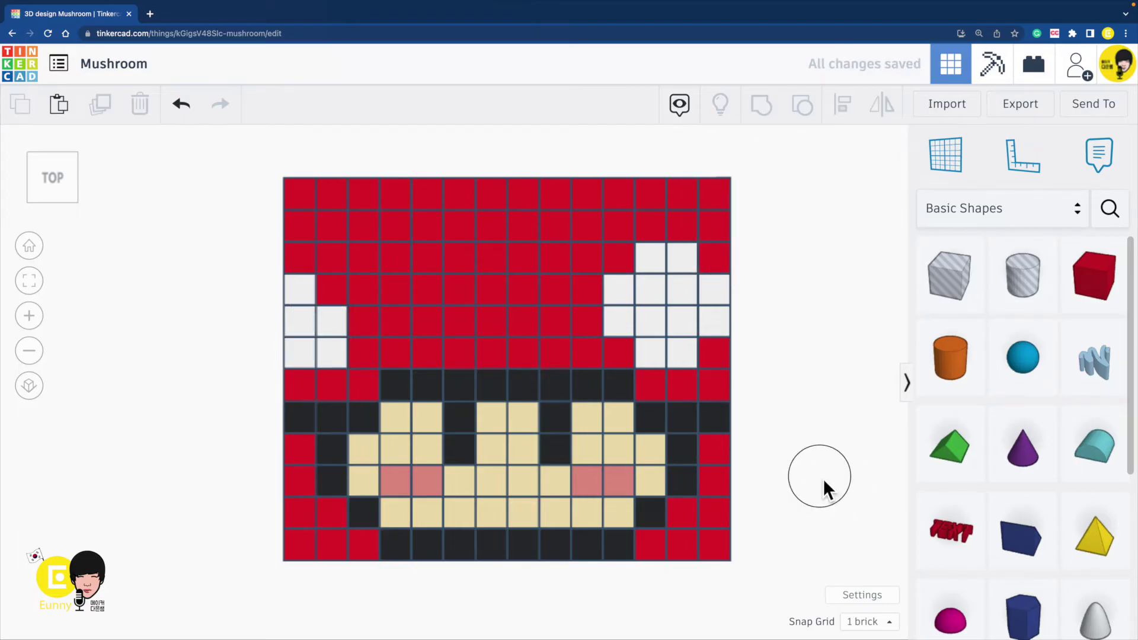
Step: Delete the red boxes outside the face's lower right outline: row 1 columns 12–14, row 2 columns 13–14, rows 3–4 column 14
{"action": "left_click_drag", "start_coordinate": [768, 574], "coordinate": [665, 548]}
{"action": "key", "text": "Delete"}
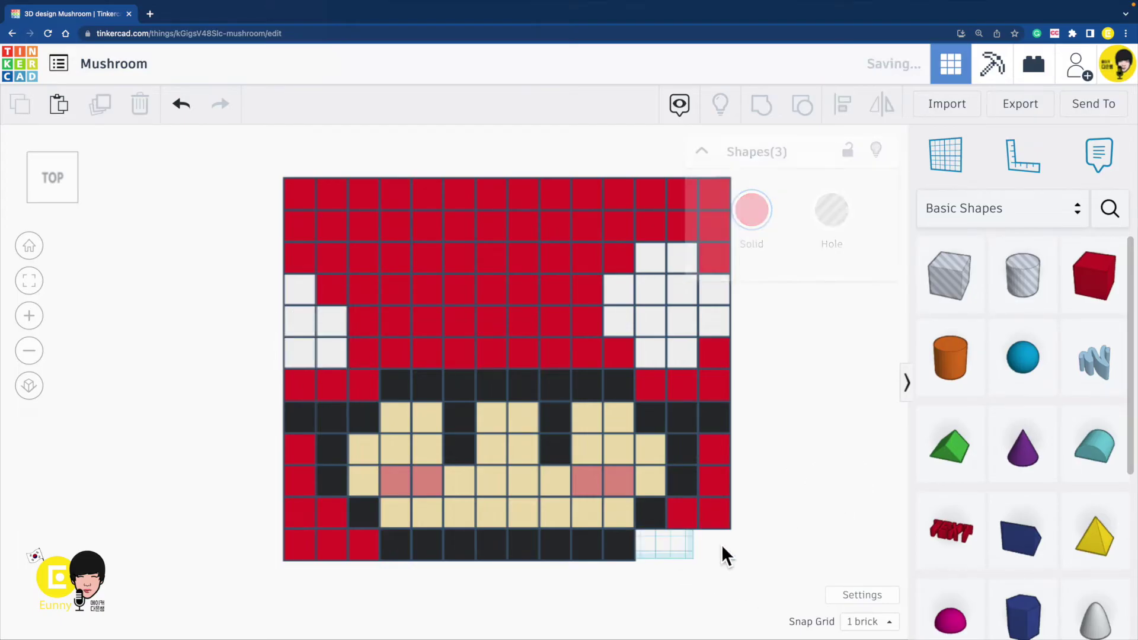
{"action": "left_click_drag", "start_coordinate": [768, 534], "coordinate": [698, 512]}
{"action": "key", "text": "Delete"}
{"action": "left_click_drag", "start_coordinate": [760, 491], "coordinate": [724, 457]}
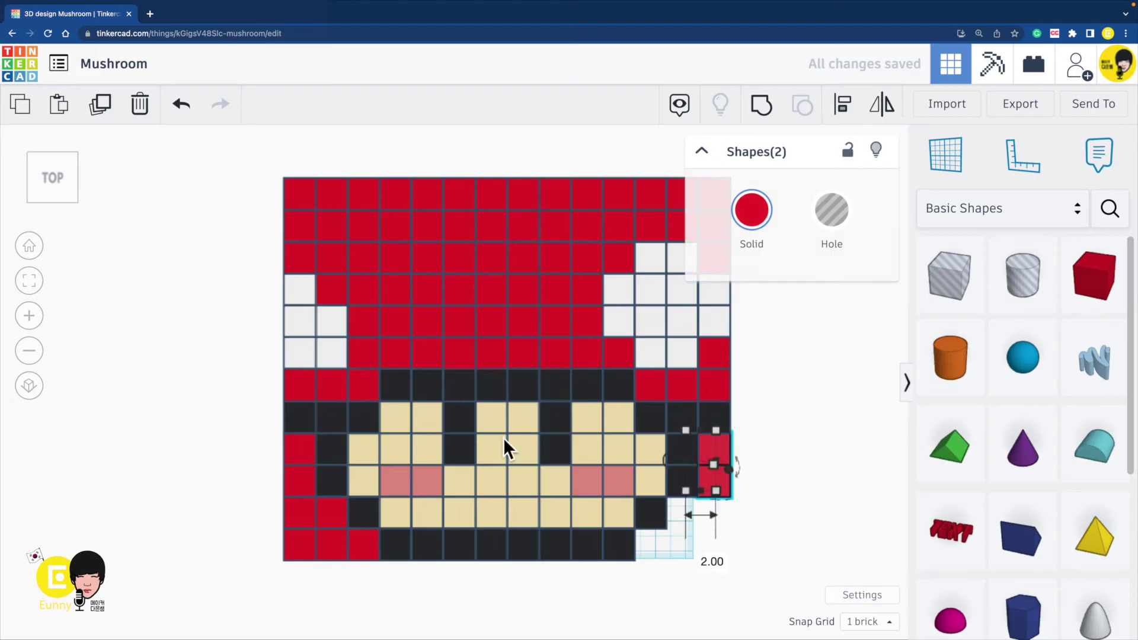
{"action": "key", "text": "Delete"}
Step: Delete the red boxes outside the face's lower left outline: row 1 columns 1–3, row 2 columns 1–2, rows 3–4 column 1
{"action": "left_click_drag", "start_coordinate": [267, 461], "coordinate": [308, 567]}
{"action": "key", "text": "Delete"}
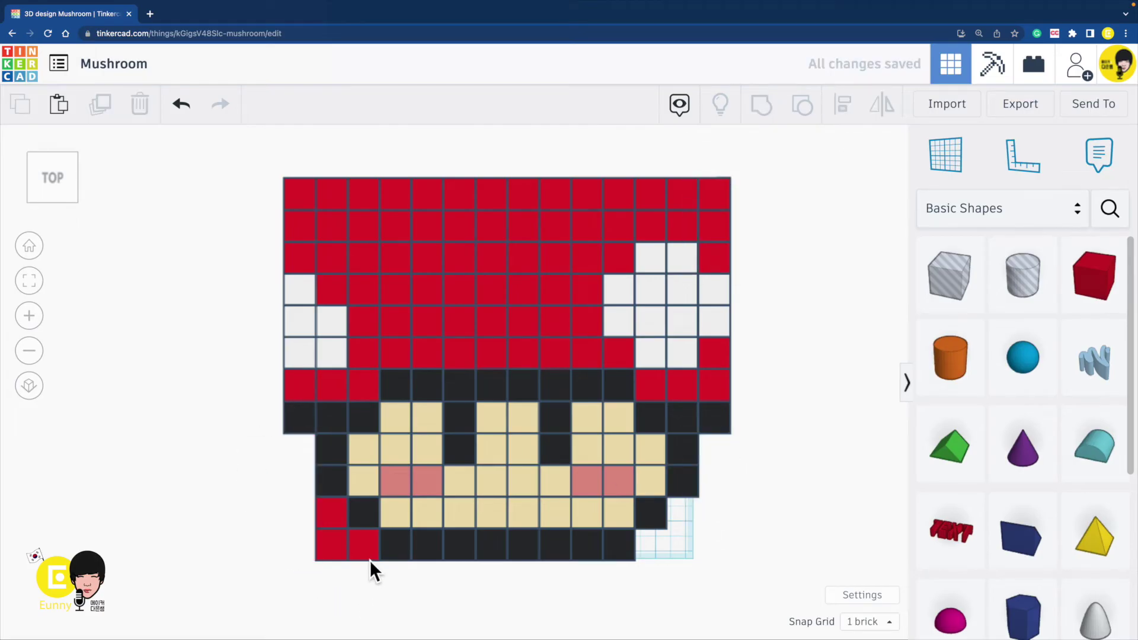
{"action": "left_click", "coordinate": [370, 556]}
{"action": "key", "text": "Delete"}
{"action": "left_click", "coordinate": [320, 545]}
{"action": "key", "text": "Delete"}
{"action": "left_click", "coordinate": [335, 514]}
{"action": "key", "text": "Delete"}
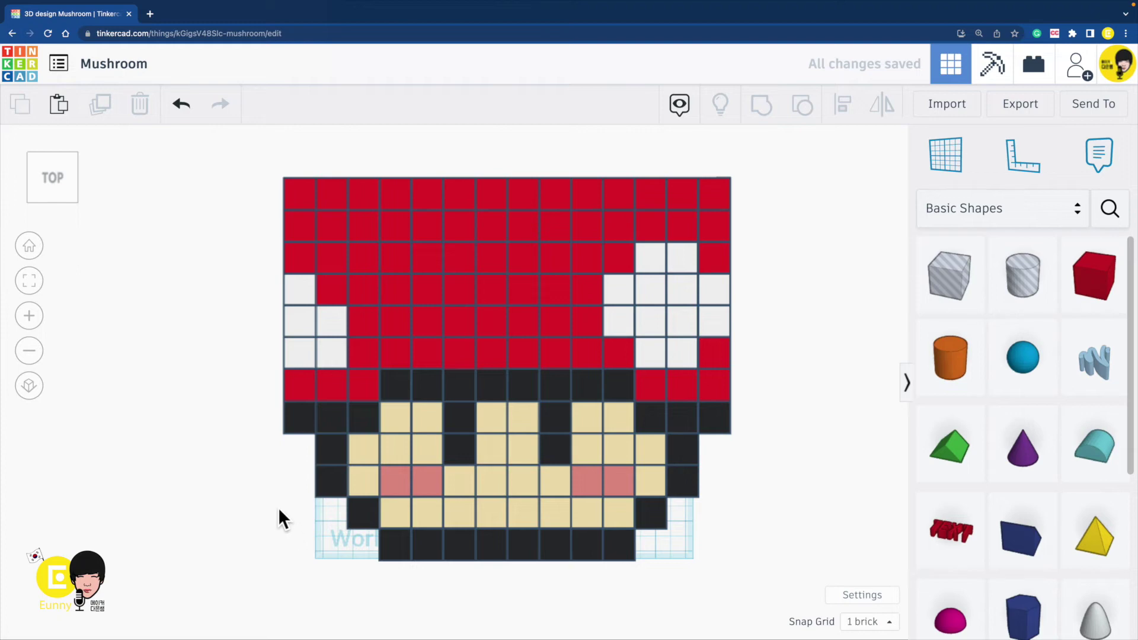
Step: Duplicate the cap's six right-edge boxes in rows 6–11, place the copy directly outside them and colour it black
{"action": "scroll", "coordinate": [776, 371], "scroll_direction": "down", "scroll_amount": 3}
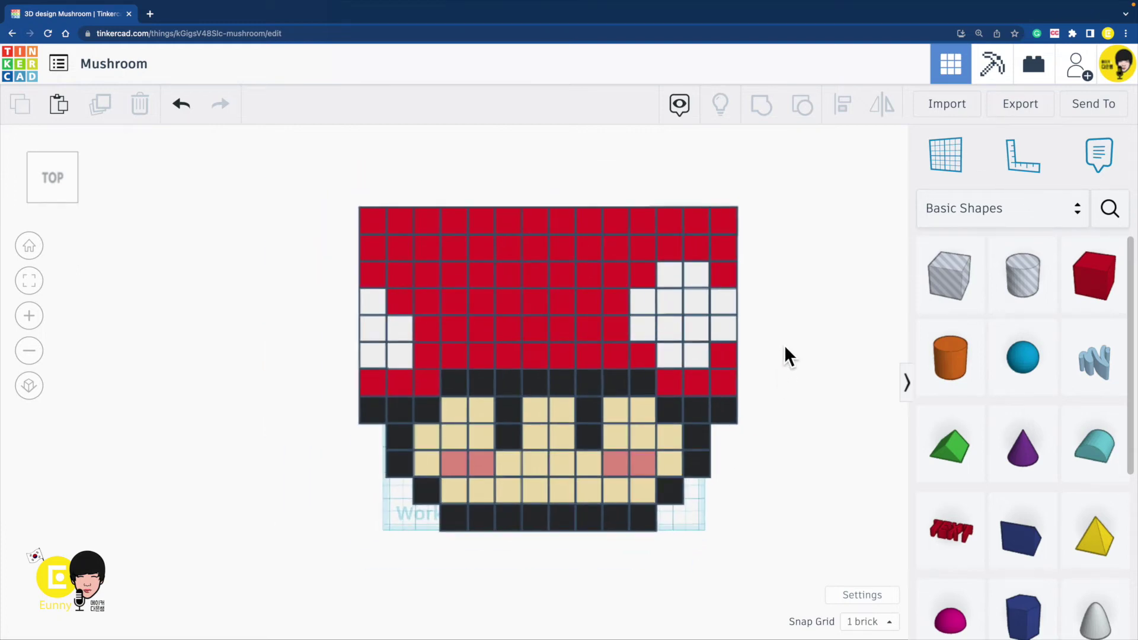
{"action": "middle_click_drag", "start_coordinate": [785, 347], "coordinate": [702, 383]}
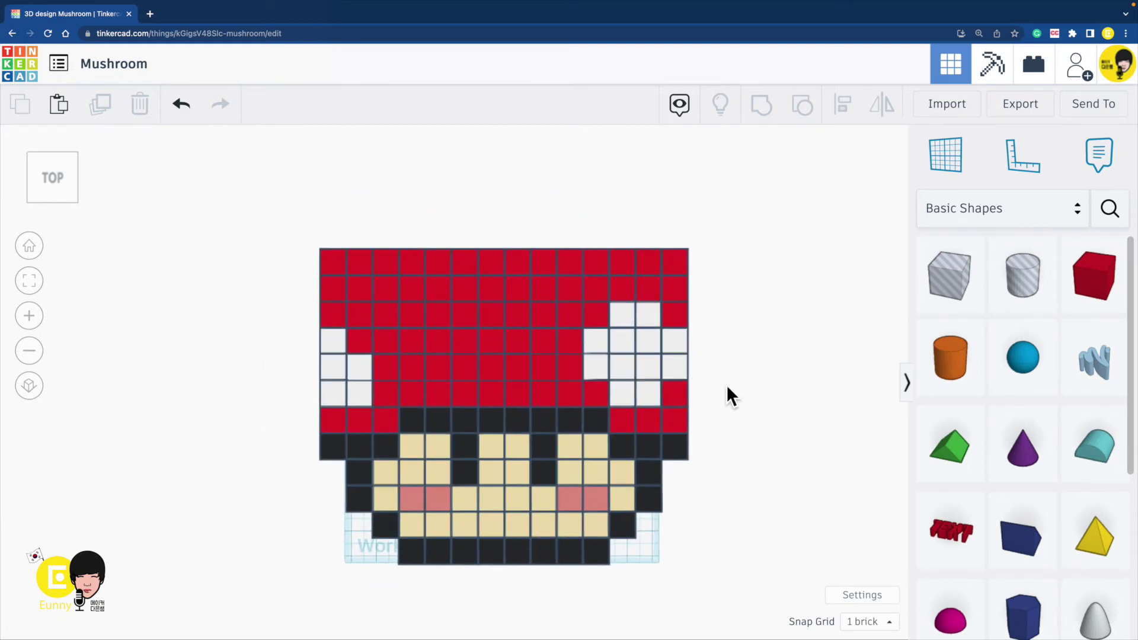
{"action": "left_click_drag", "start_coordinate": [694, 422], "coordinate": [676, 290]}
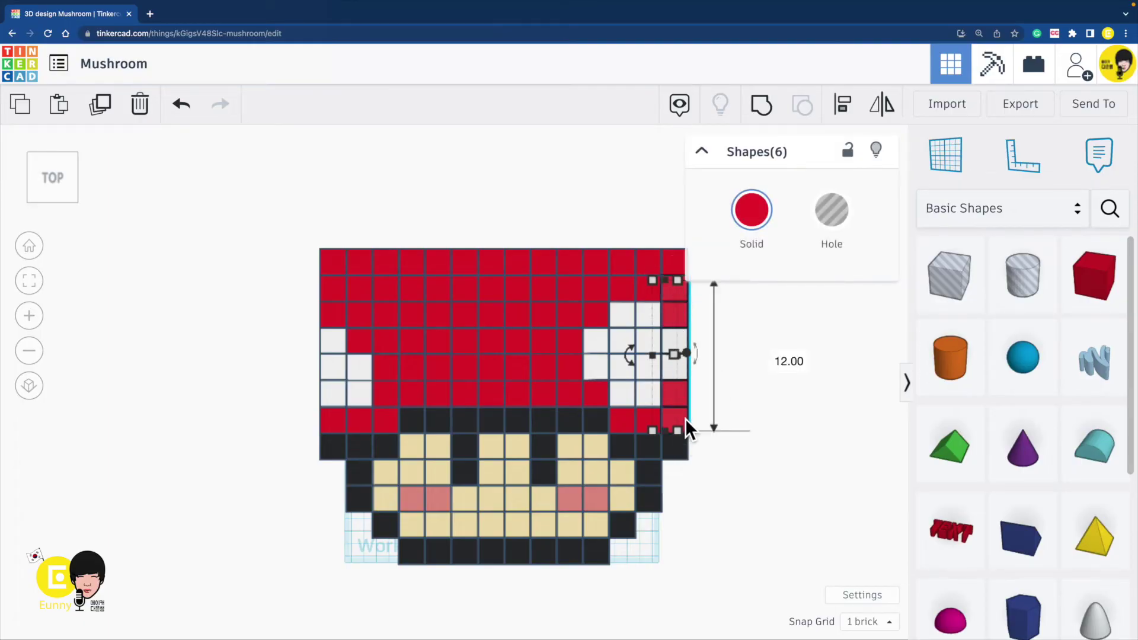
{"action": "key", "text": "ctrl+d"}
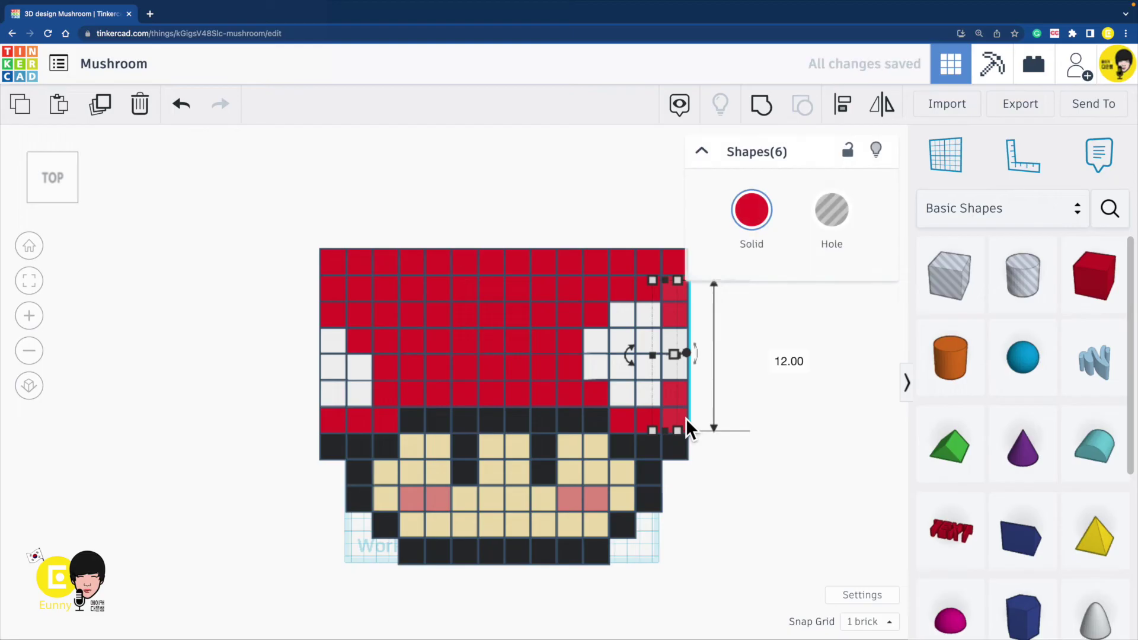
{"action": "key", "text": "Right"}
{"action": "key", "text": "Right"}
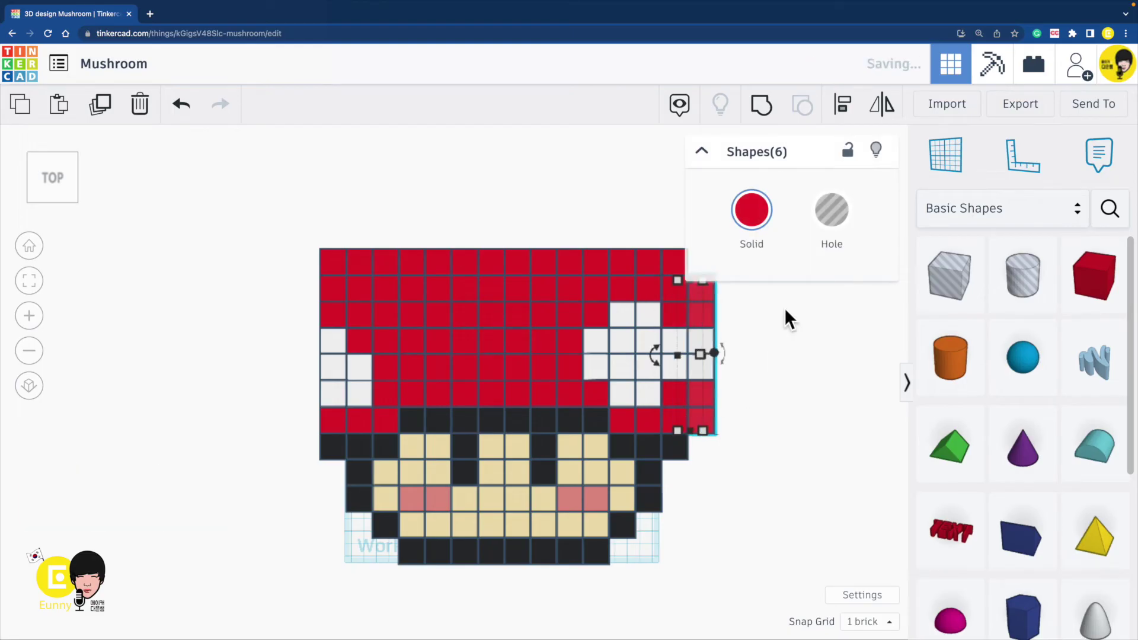
{"action": "left_click", "coordinate": [746, 209]}
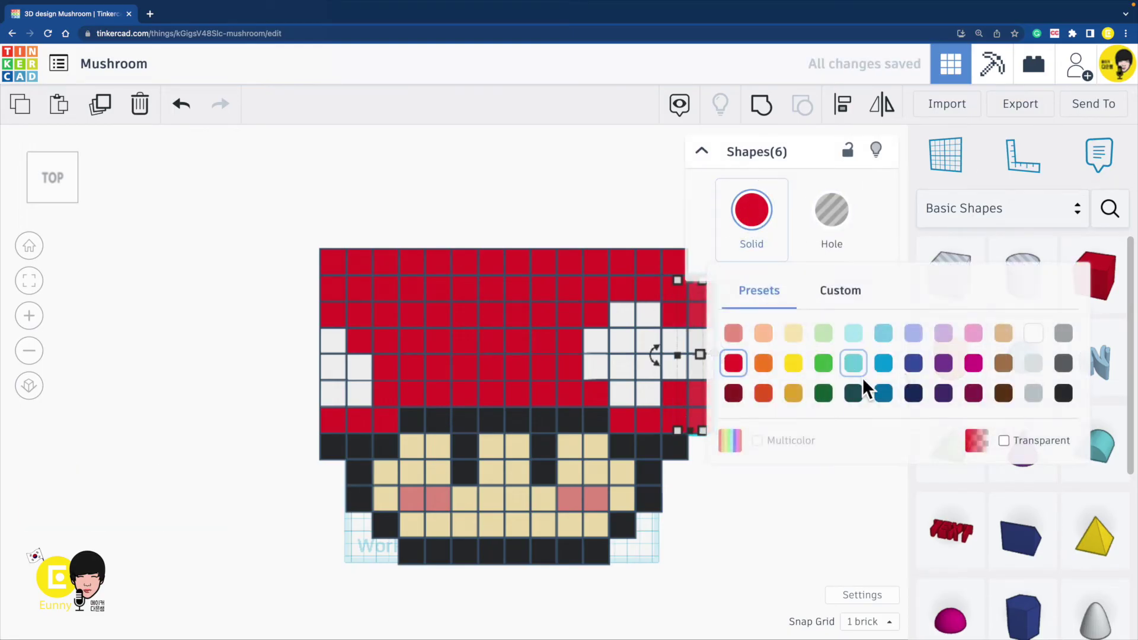
{"action": "left_click", "coordinate": [1062, 394]}
{"action": "left_click", "coordinate": [826, 528]}
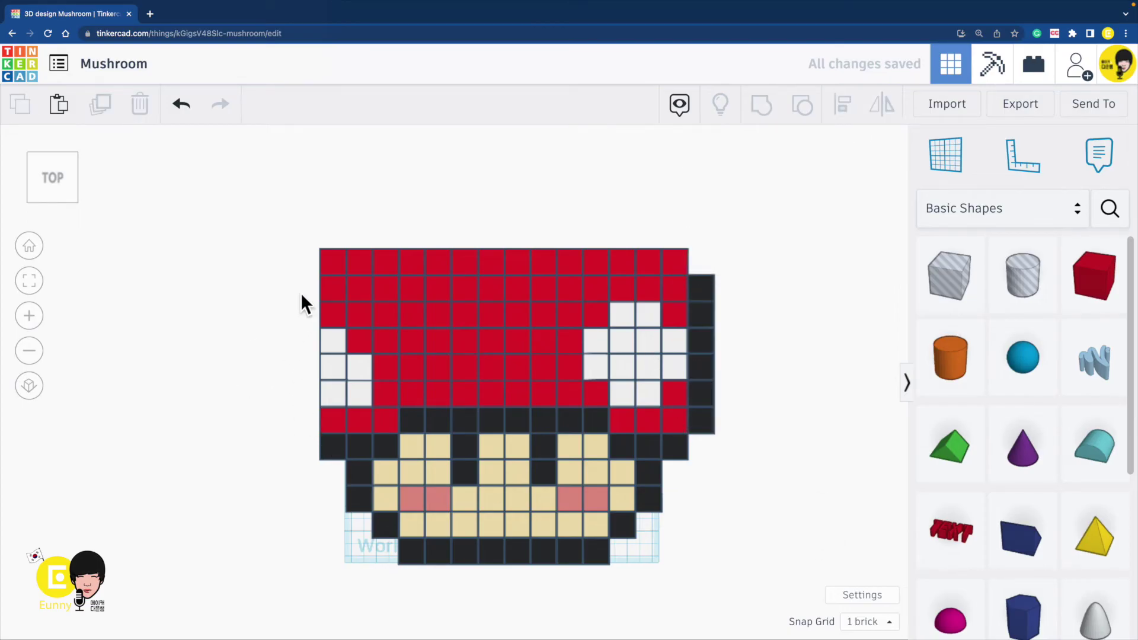
Step: Duplicate the cap's six left-edge boxes in rows 6–11, place the copy directly outside them and colour it black
{"action": "left_click_drag", "start_coordinate": [303, 293], "coordinate": [336, 417]}
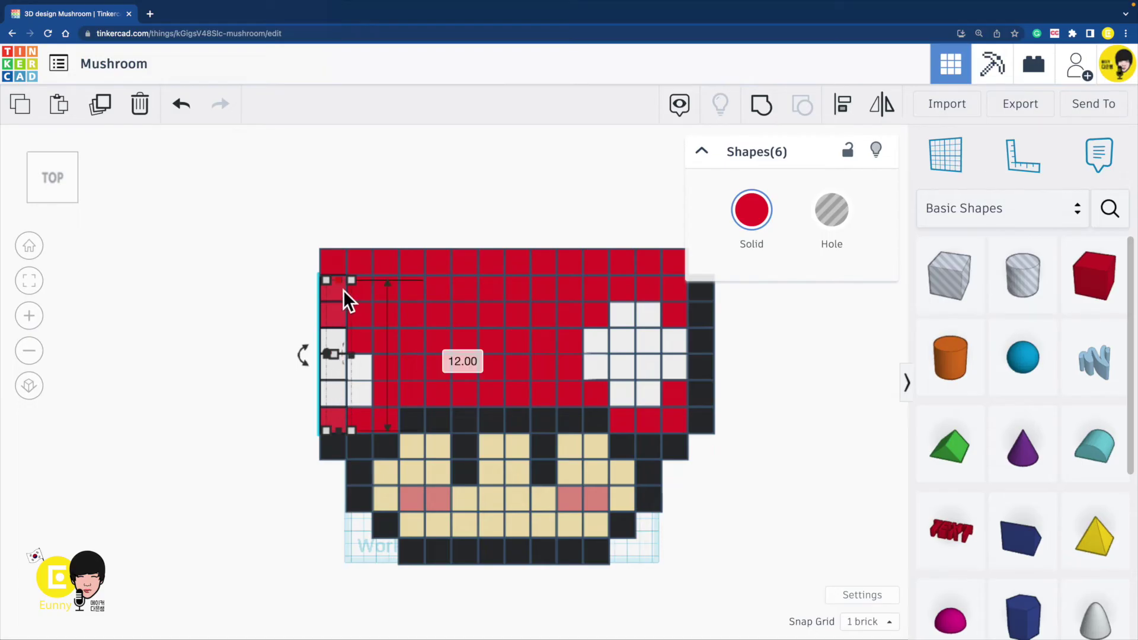
{"action": "key", "text": "ctrl+d"}
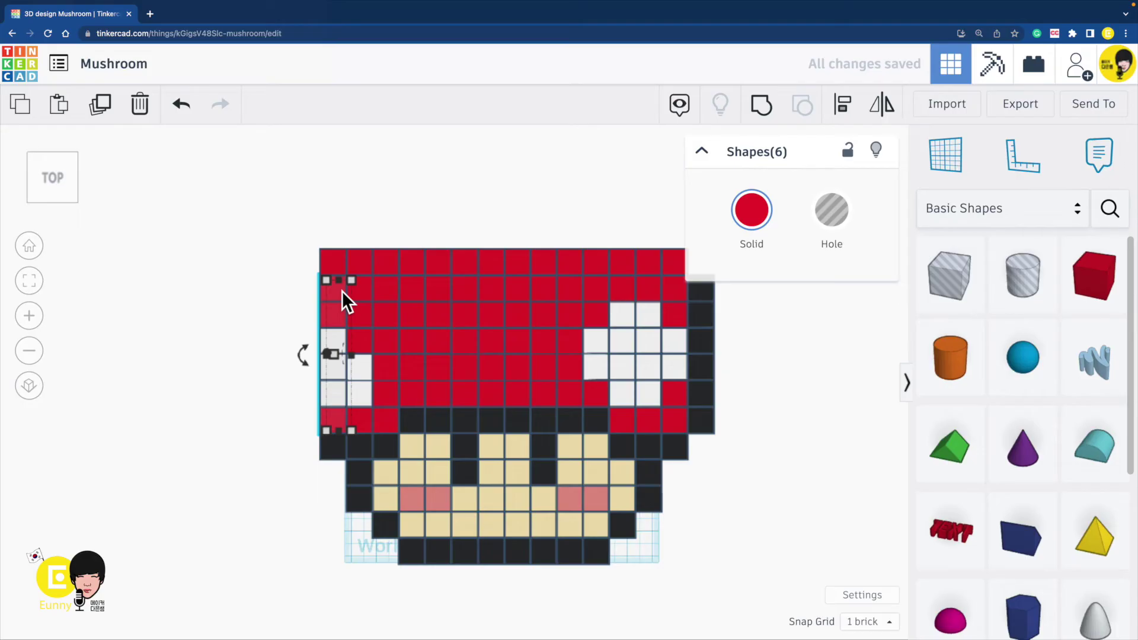
{"action": "key", "text": "Left"}
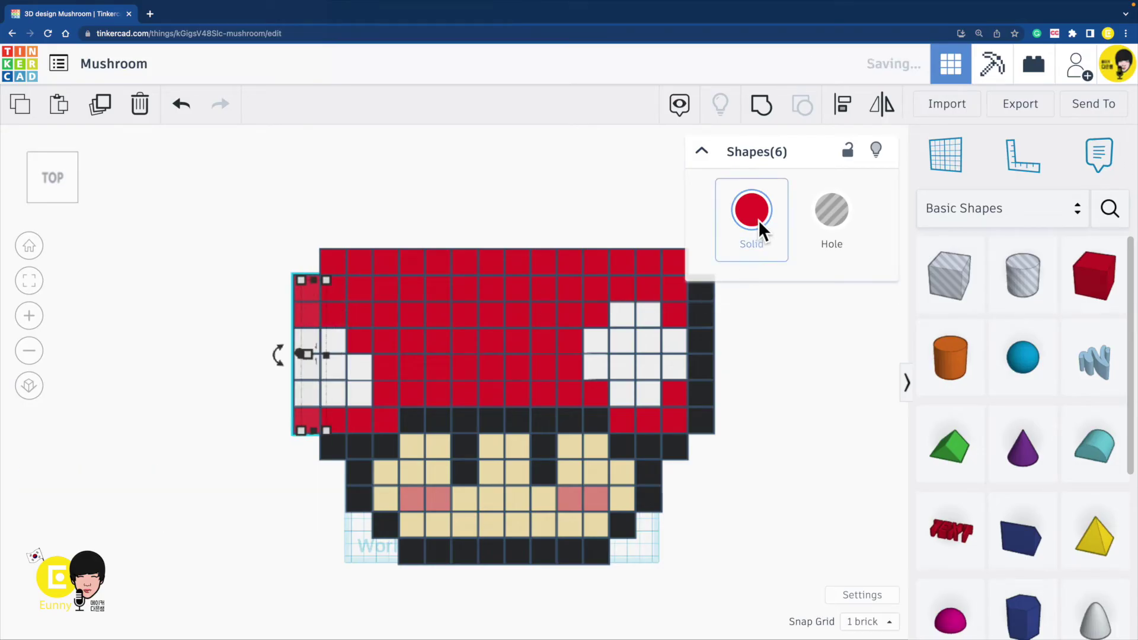
{"action": "left_click", "coordinate": [759, 220]}
{"action": "left_click", "coordinate": [1059, 393]}
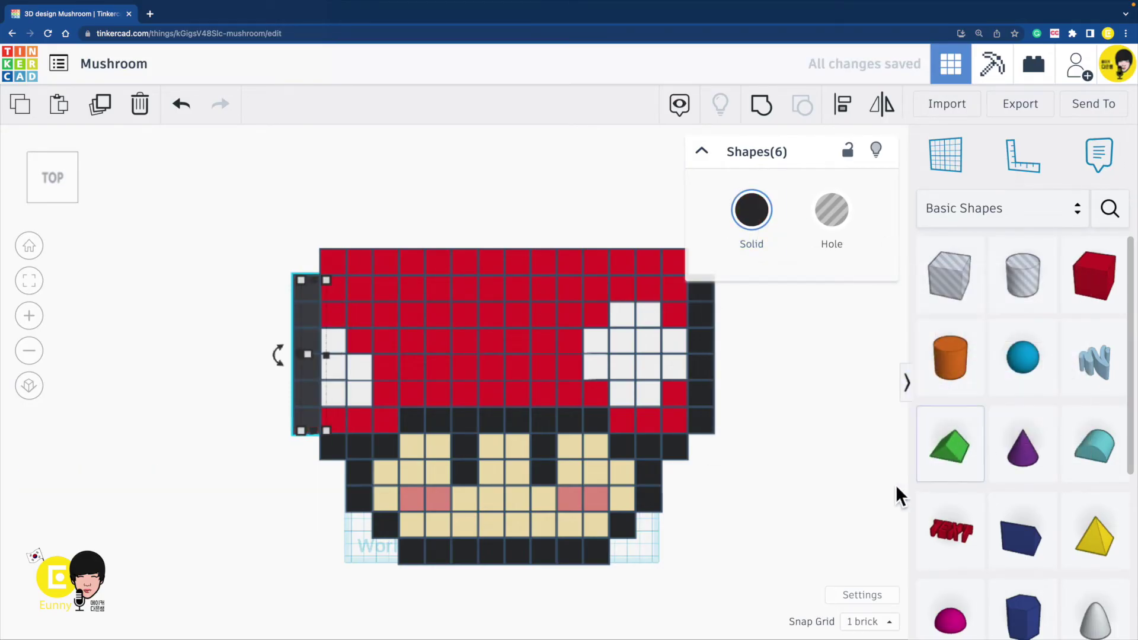
{"action": "left_click", "coordinate": [778, 331]}
Step: Duplicate the cap's top row of 14 boxes four times, stacking each copy directly above the last to add rows 13–16
{"action": "middle_click_drag", "start_coordinate": [752, 264], "coordinate": [719, 289]}
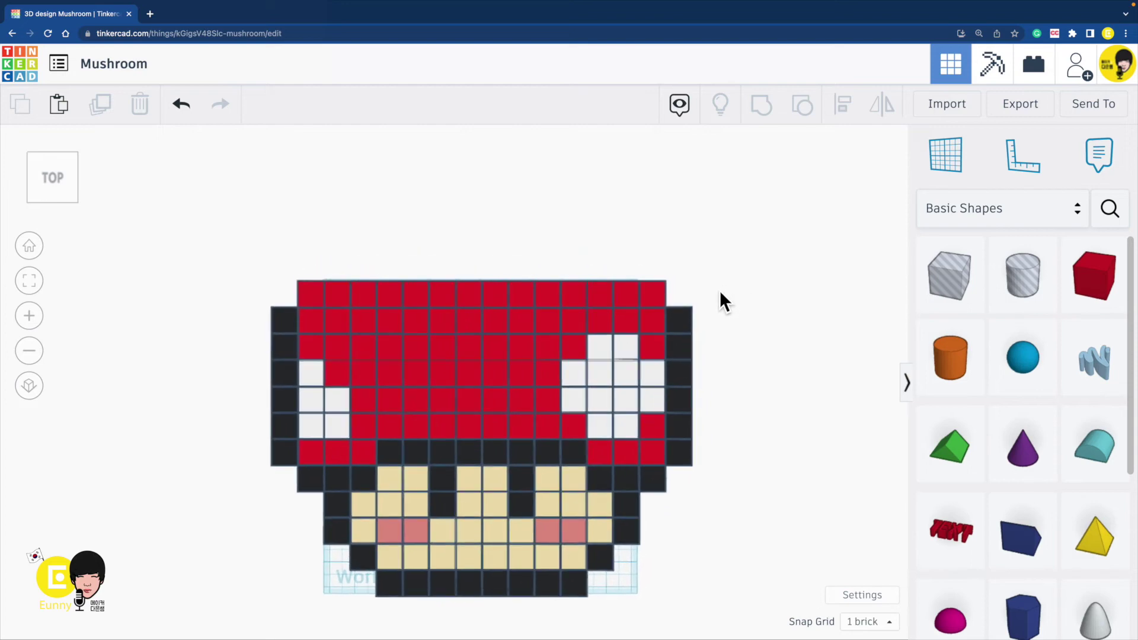
{"action": "left_click_drag", "start_coordinate": [268, 260], "coordinate": [709, 292]}
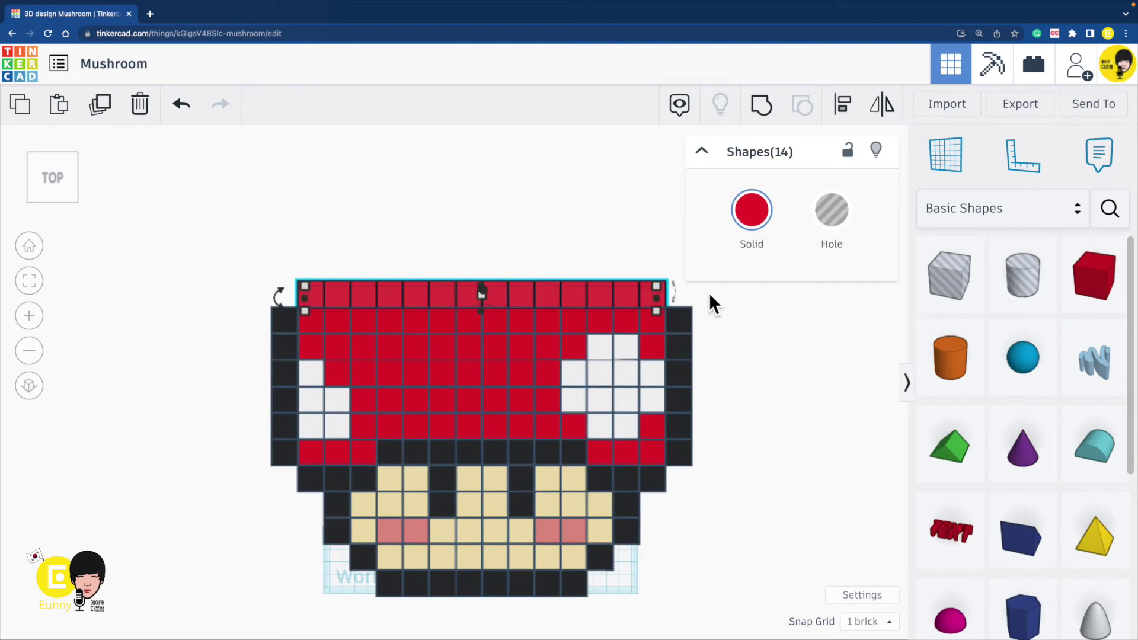
{"action": "key", "text": "ctrl+d"}
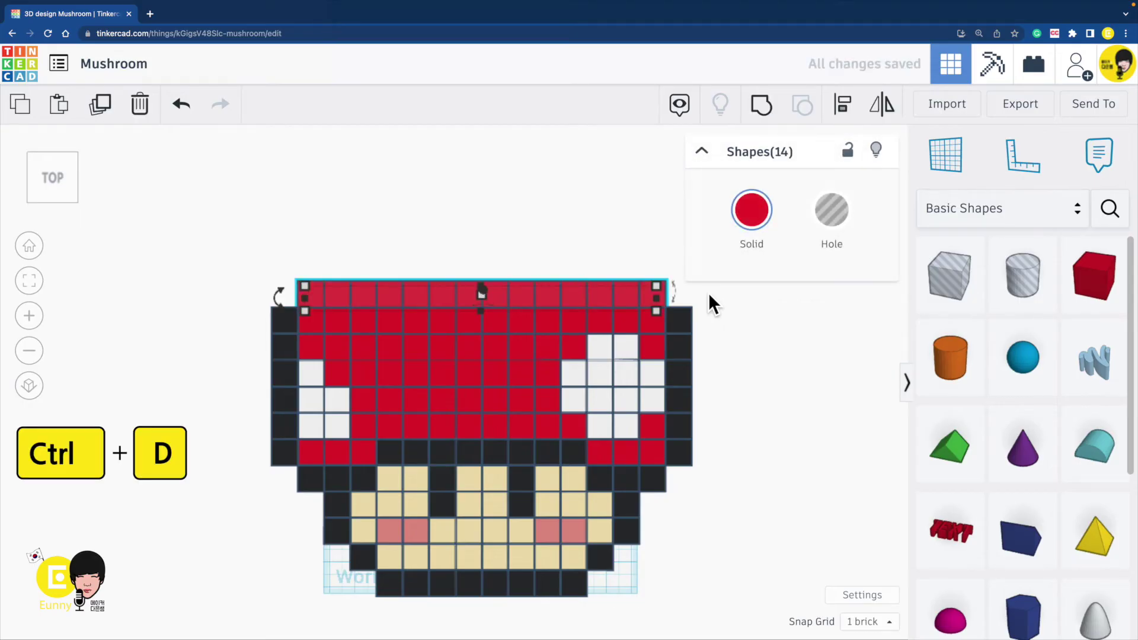
{"action": "key", "text": "Up"}
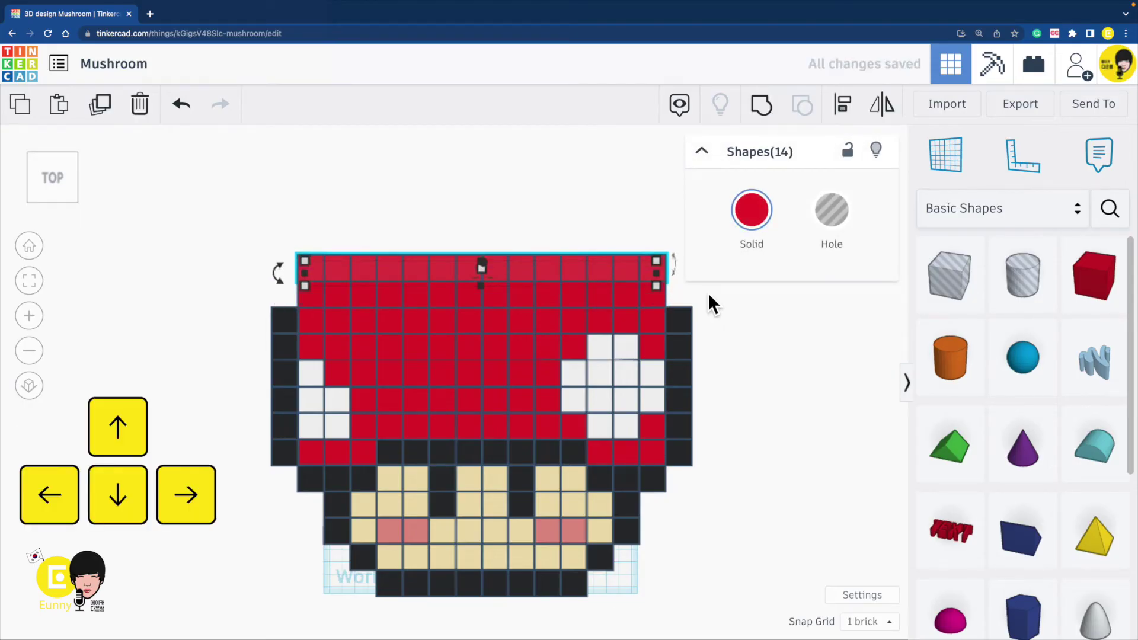
{"action": "key", "text": "ctrl+d"}
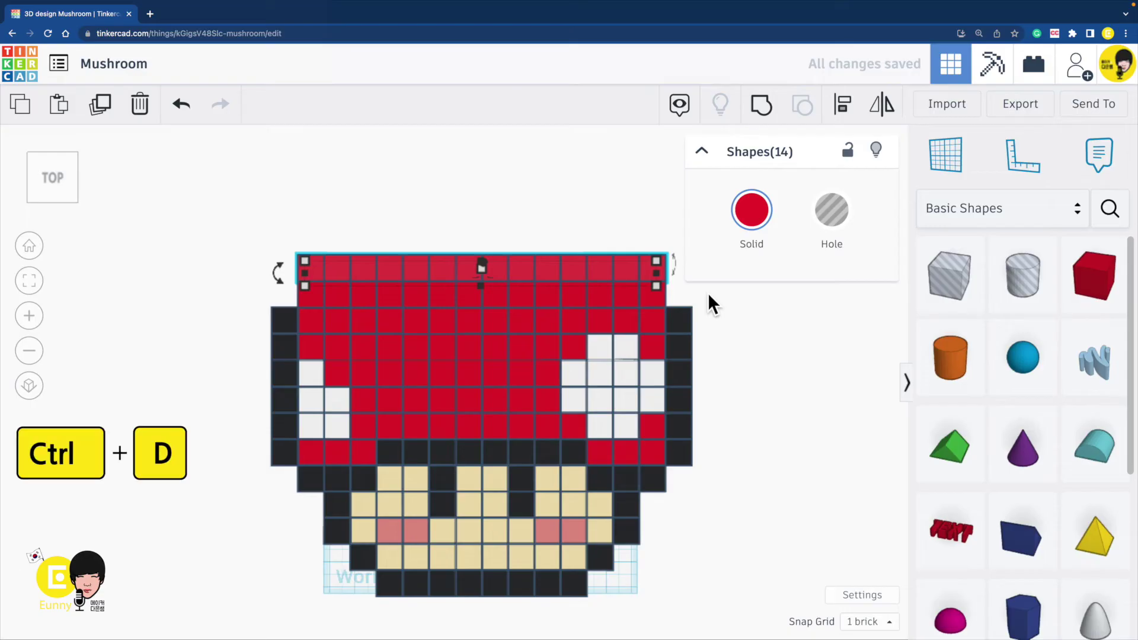
{"action": "key", "text": "Up"}
{"action": "key", "text": "ctrl+d"}
{"action": "key", "text": "Up"}
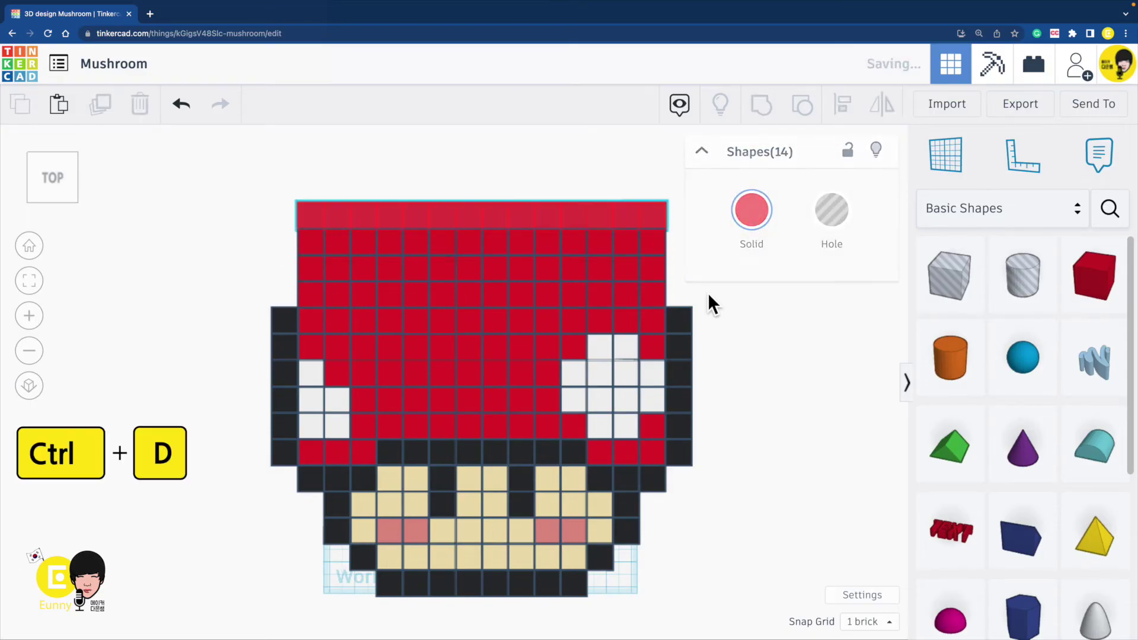
{"action": "key", "text": "ctrl+d"}
{"action": "key", "text": "Up"}
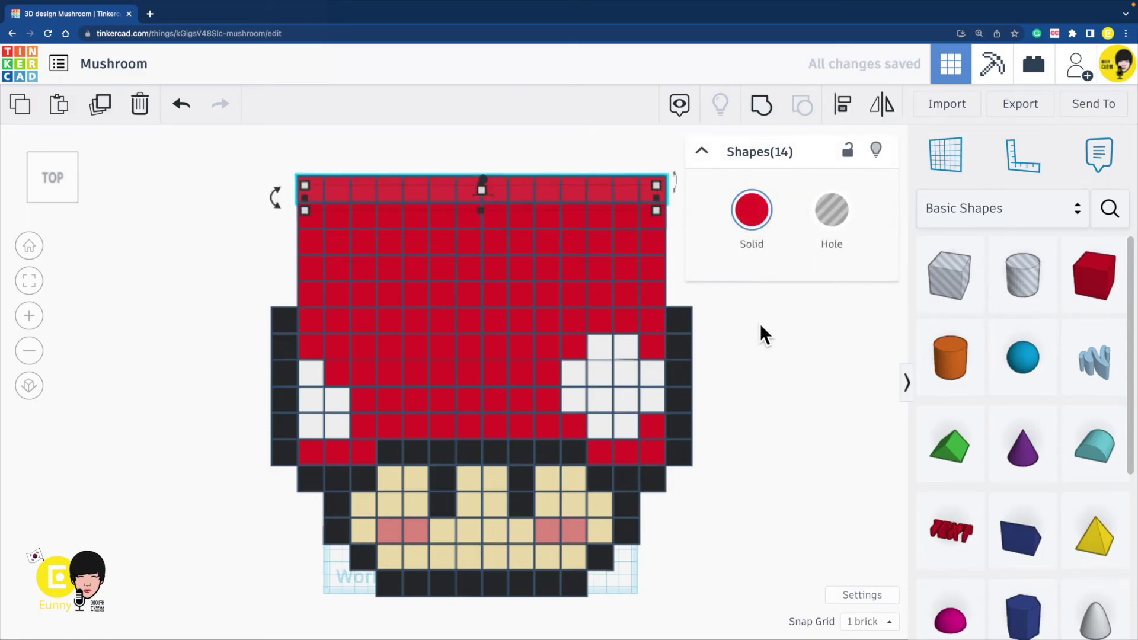
{"action": "left_click", "coordinate": [761, 322]}
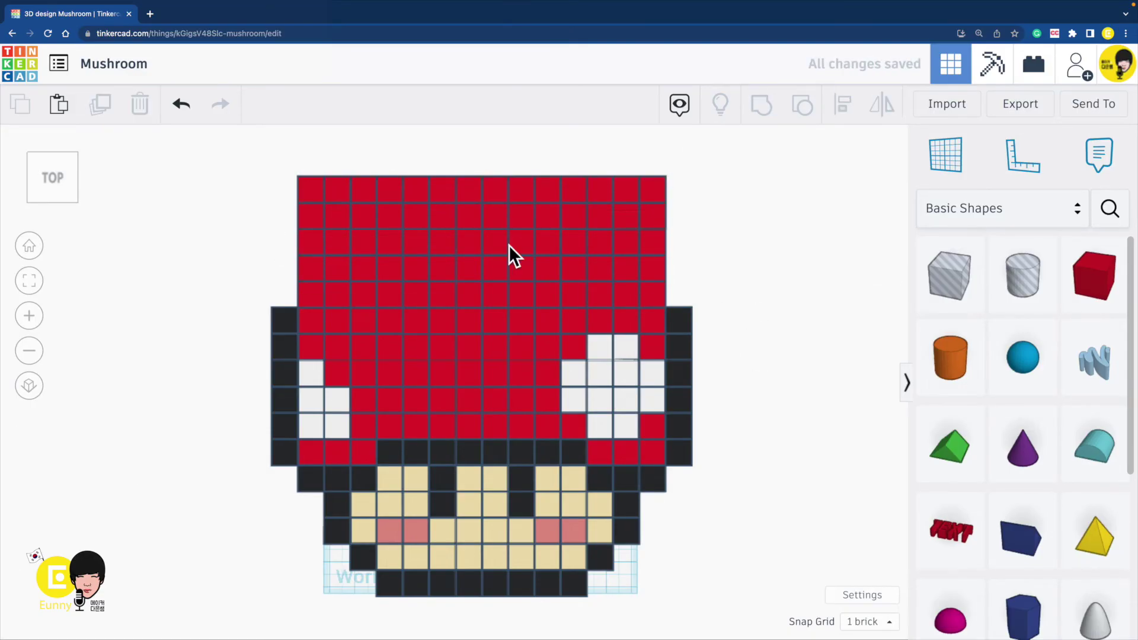
Step: Colour the cap's upper outline black: rows 12–13 columns 1 and 14, row 14 columns 2 and 13, row 15 columns 3–4 and 11–12, row 16 columns 5–10
{"action": "left_click", "coordinate": [654, 296]}
{"action": "left_click", "coordinate": [653, 275], "text": "shift"}
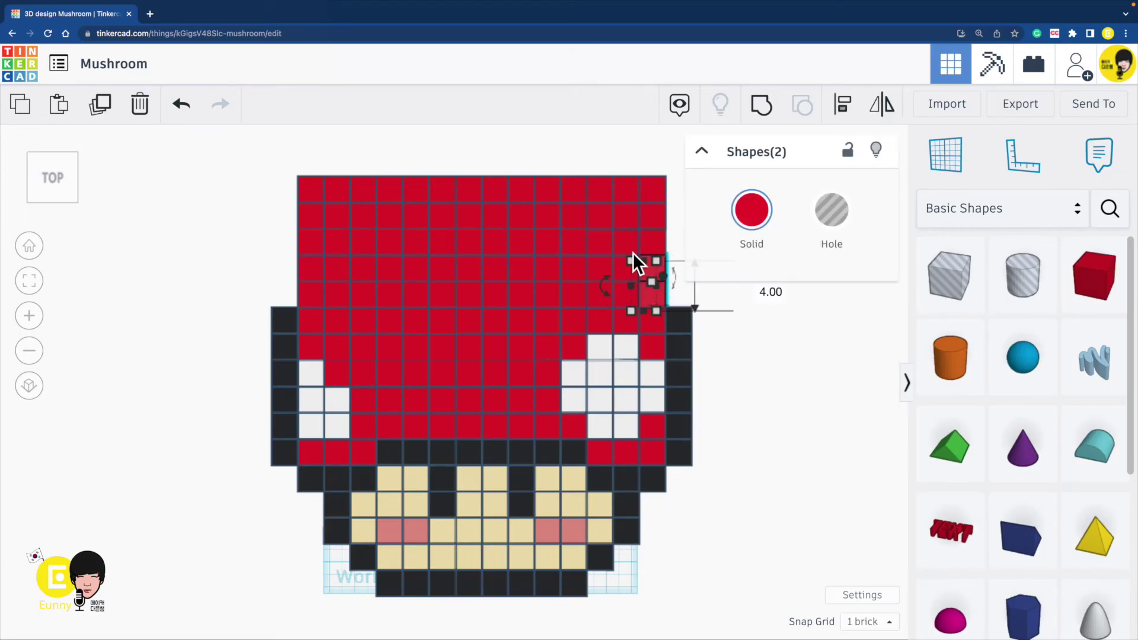
{"action": "left_click", "coordinate": [628, 242], "text": "shift"}
{"action": "left_click", "coordinate": [602, 216], "text": "shift"}
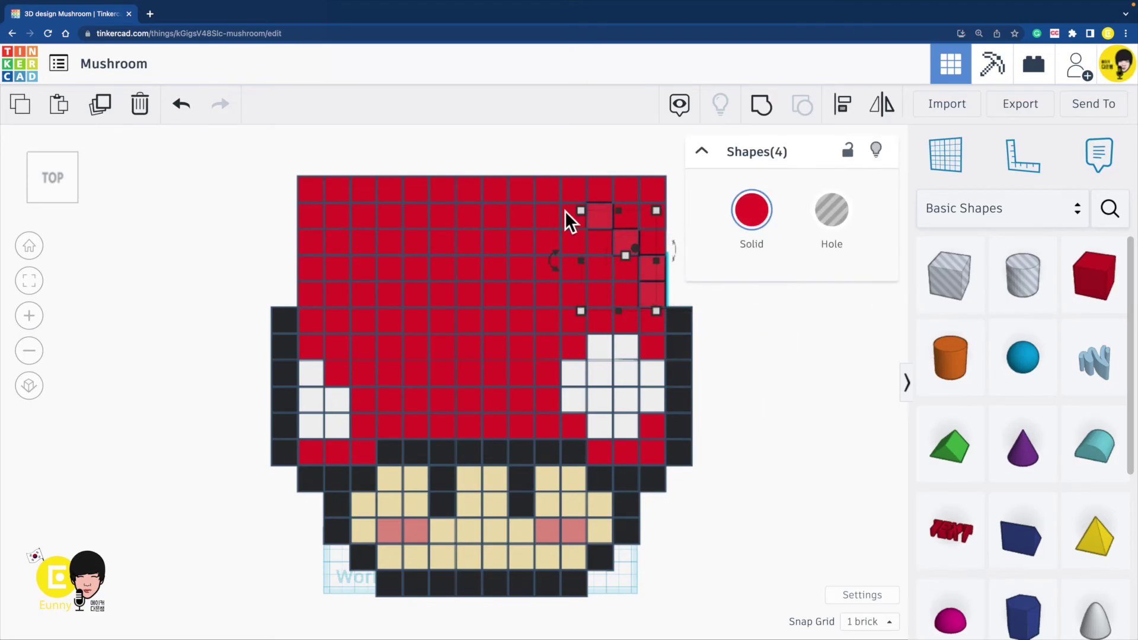
{"action": "left_click", "coordinate": [571, 194], "text": "shift"}
{"action": "left_click", "coordinate": [542, 193], "text": "shift"}
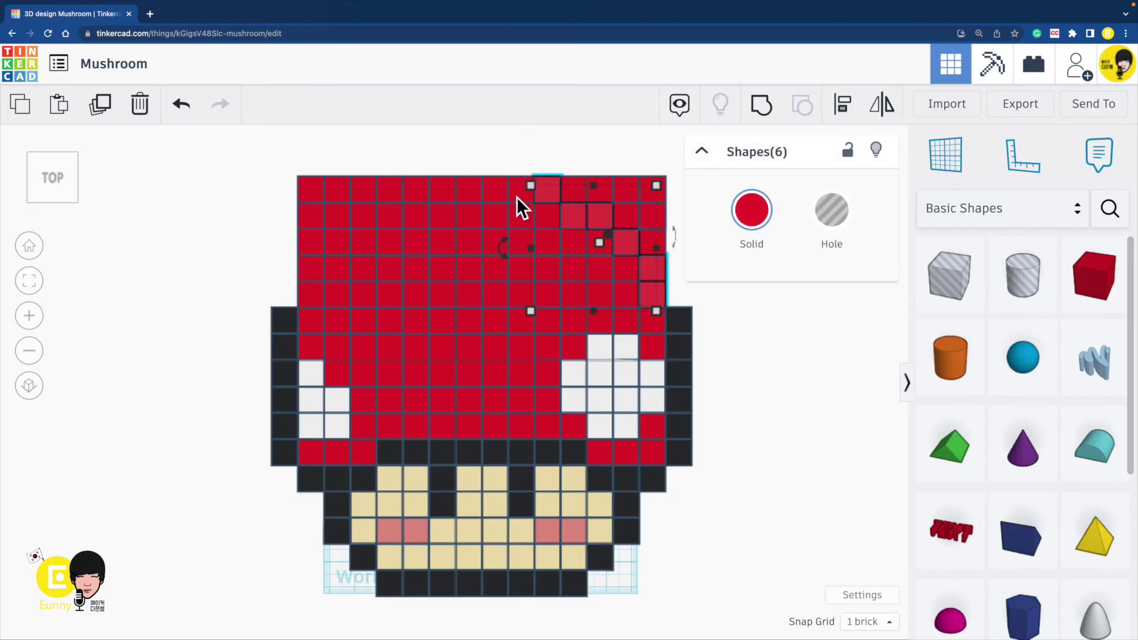
{"action": "left_click", "coordinate": [519, 197], "text": "shift"}
{"action": "left_click", "coordinate": [491, 191], "text": "shift"}
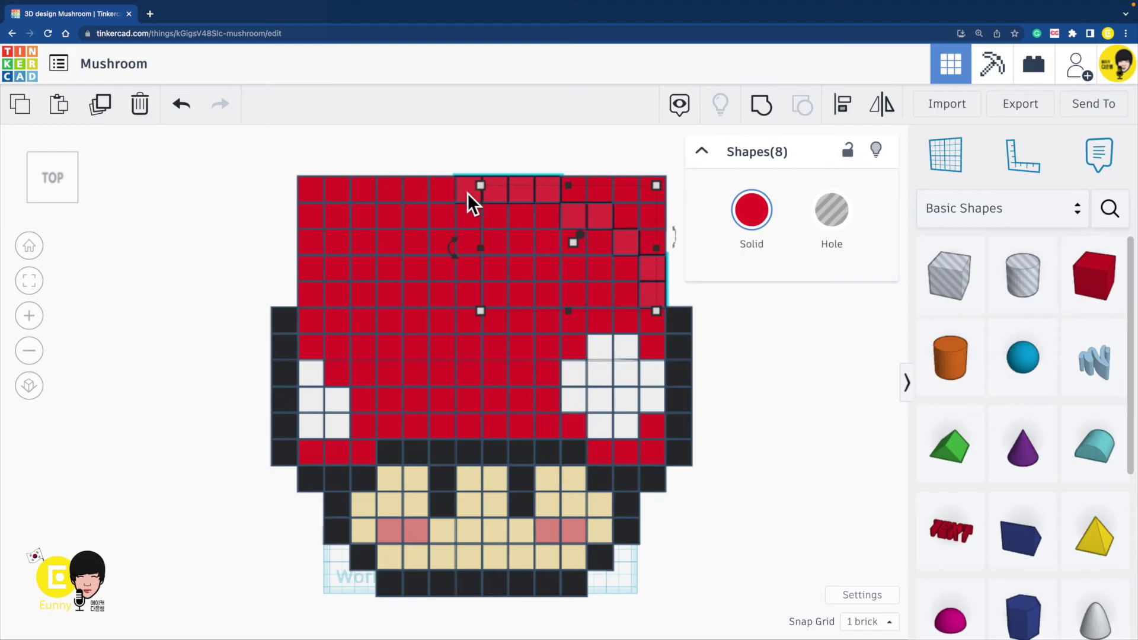
{"action": "left_click", "coordinate": [466, 192], "text": "shift"}
{"action": "left_click", "coordinate": [440, 192], "text": "shift"}
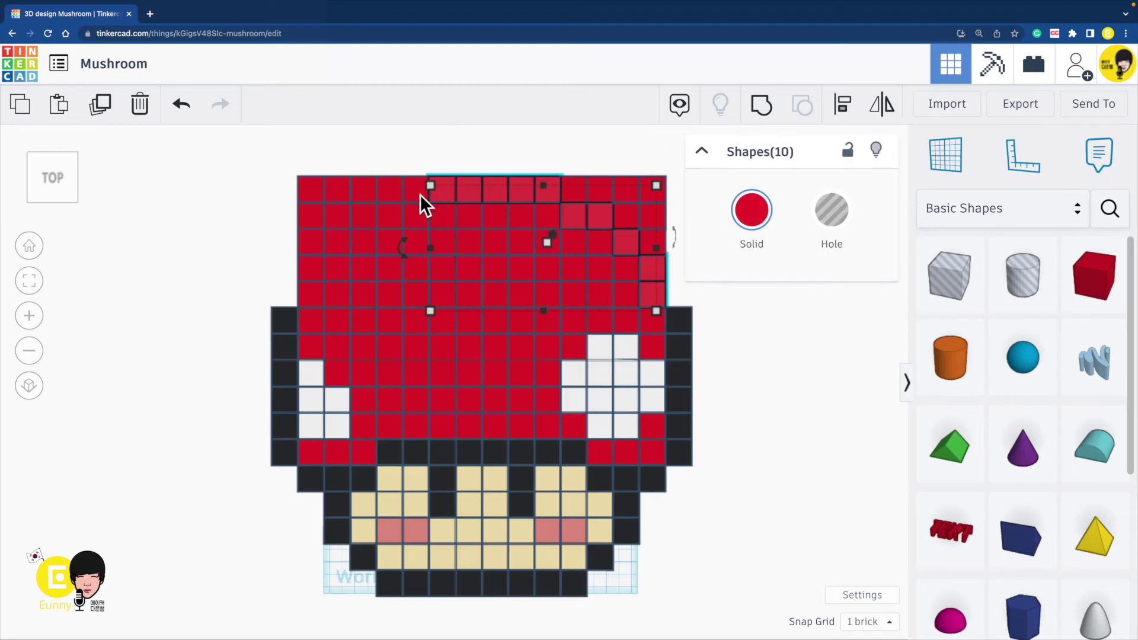
{"action": "left_click", "coordinate": [311, 298], "text": "shift"}
{"action": "left_click", "coordinate": [319, 271], "text": "shift"}
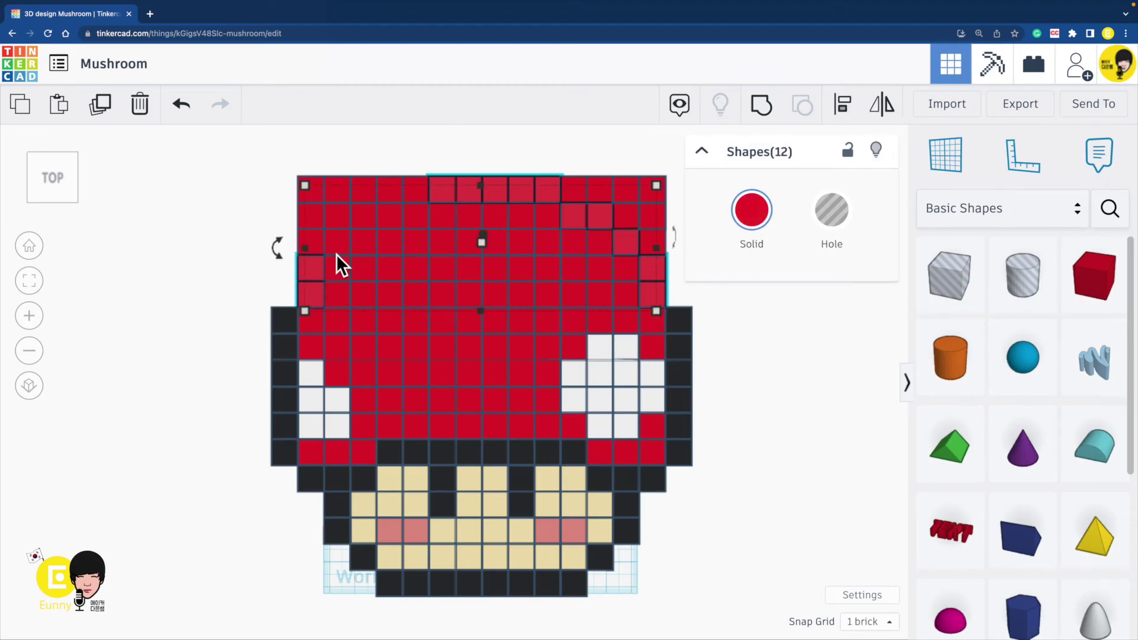
{"action": "left_click", "coordinate": [341, 245], "text": "shift"}
{"action": "left_click", "coordinate": [366, 224], "text": "shift"}
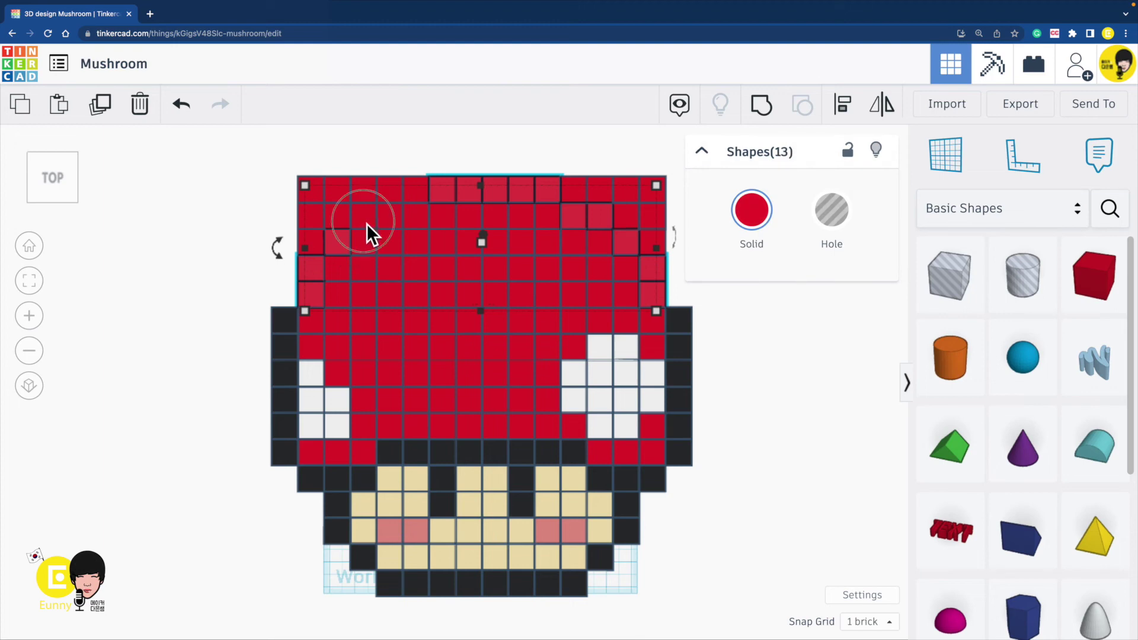
{"action": "left_click", "coordinate": [397, 222], "text": "shift"}
{"action": "left_click", "coordinate": [416, 199], "text": "shift"}
{"action": "left_click", "coordinate": [753, 221]}
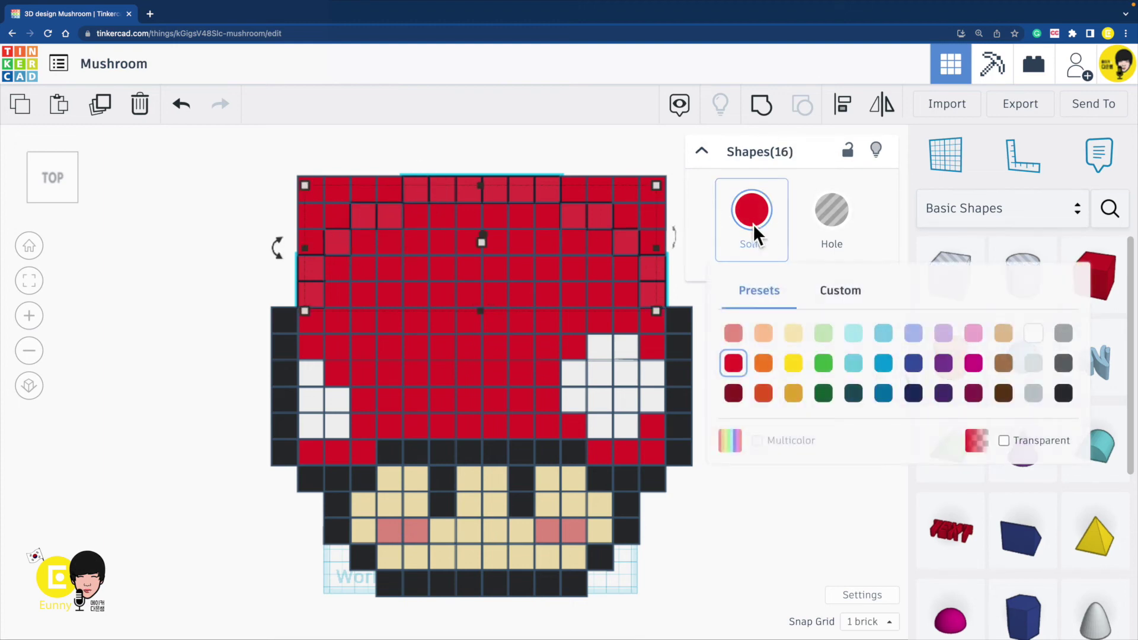
{"action": "left_click", "coordinate": [1066, 396]}
{"action": "left_click", "coordinate": [822, 368]}
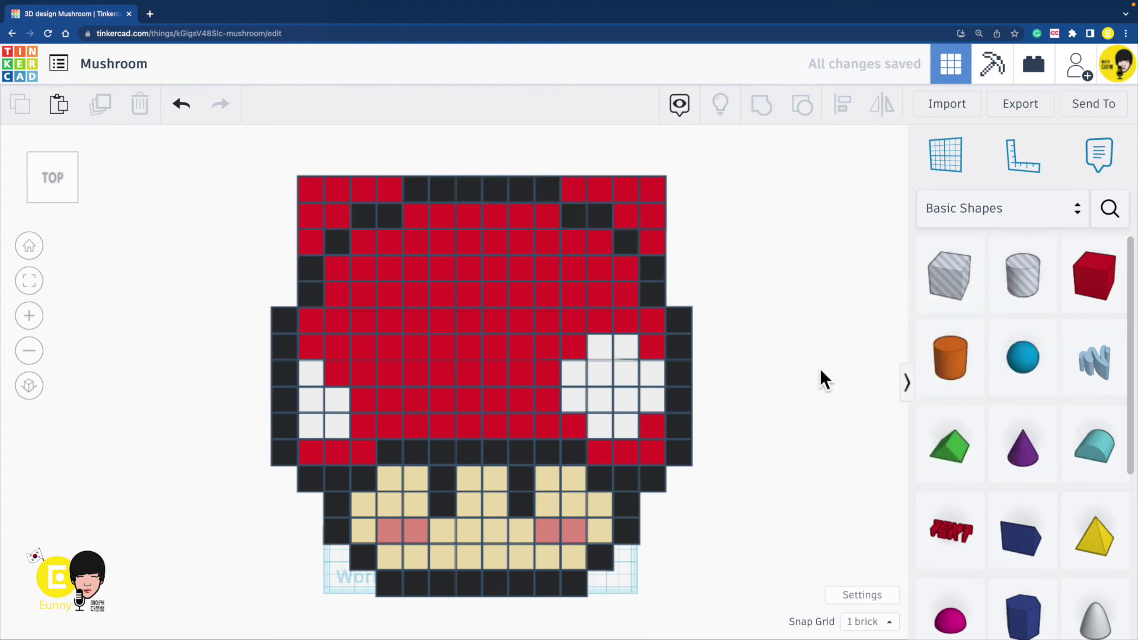
Step: Delete the red boxes outside the cap's upper left outline: row 16 columns 1–4, row 15 columns 1–2, row 14 column 1
{"action": "left_click_drag", "start_coordinate": [271, 172], "coordinate": [388, 193]}
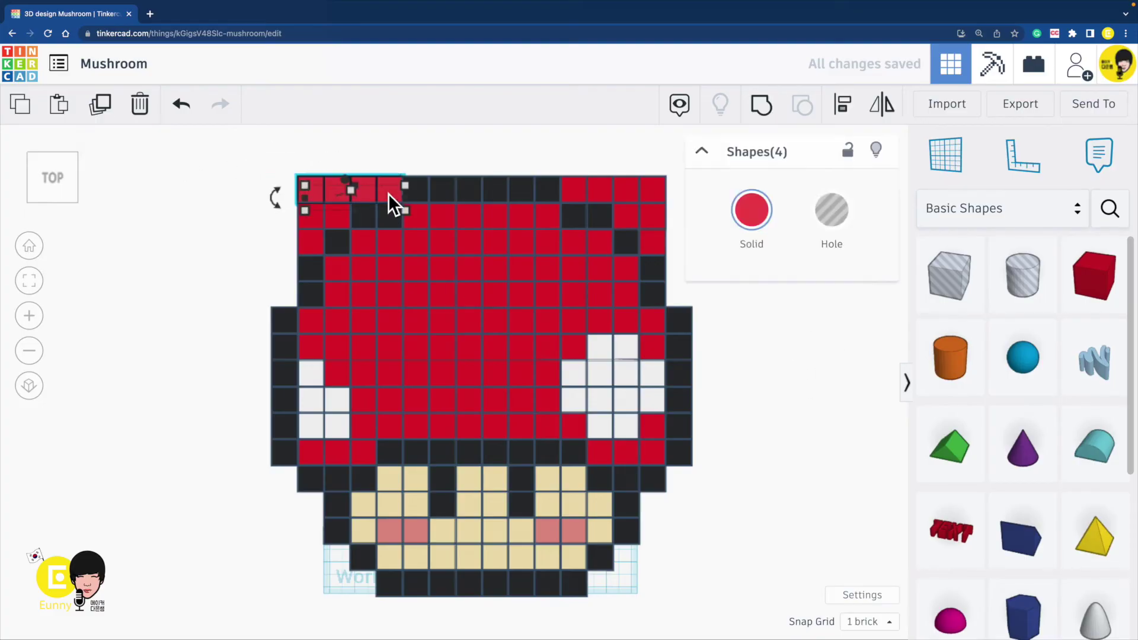
{"action": "key", "text": "Delete"}
{"action": "left_click_drag", "start_coordinate": [271, 182], "coordinate": [334, 209]}
{"action": "key", "text": "Delete"}
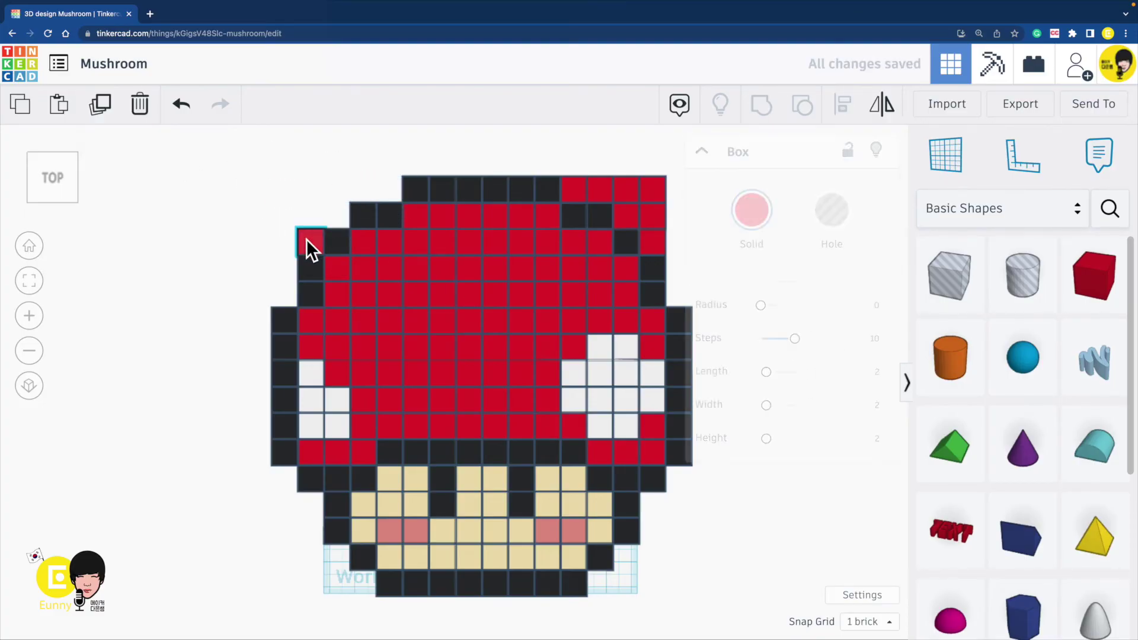
Step: Delete the red boxes outside the cap's upper right outline: row 16 columns 11–14, row 15 columns 13–14, row 14 column 14
{"action": "left_click_drag", "start_coordinate": [574, 163], "coordinate": [667, 195]}
{"action": "key", "text": "Delete"}
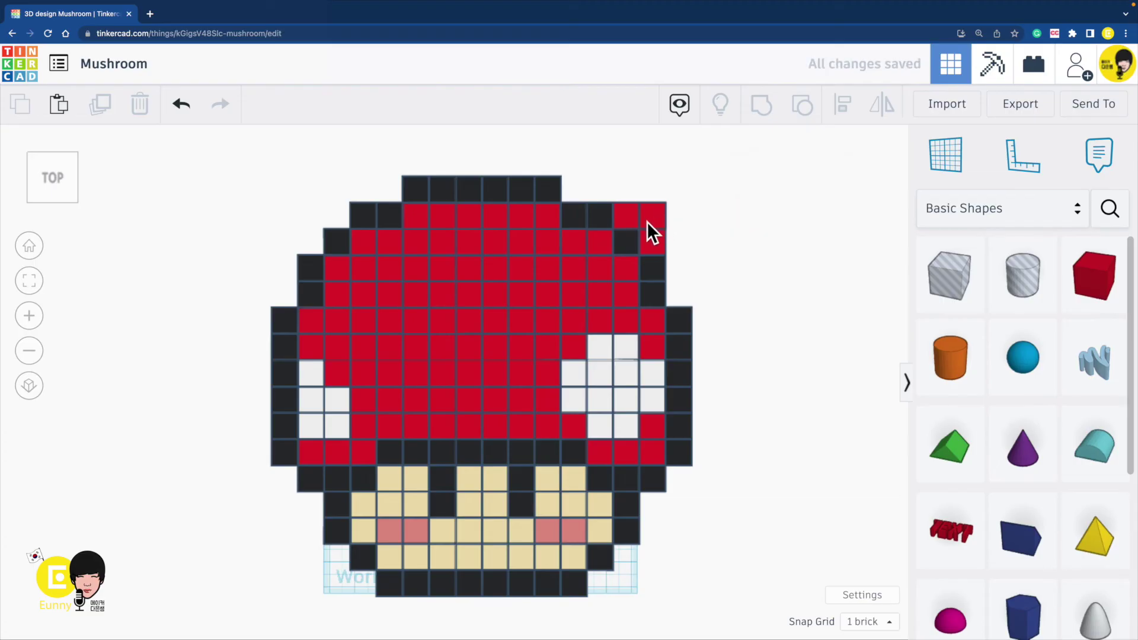
{"action": "left_click", "coordinate": [647, 221]}
{"action": "key", "text": "Delete"}
{"action": "left_click", "coordinate": [634, 219]}
{"action": "key", "text": "Delete"}
{"action": "left_click", "coordinate": [657, 240]}
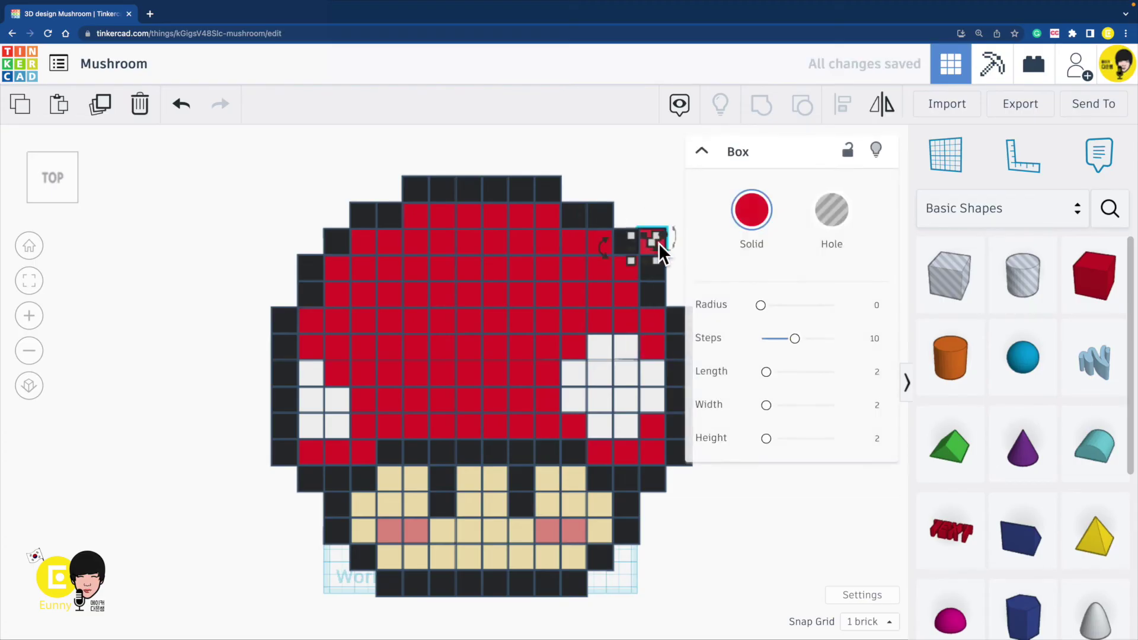
{"action": "key", "text": "Delete"}
Step: Colour the cap's upper left spot white: row 12 column 2, row 13 columns 2–3, row 14 columns 3–4
{"action": "left_click", "coordinate": [336, 291]}
{"action": "left_click", "coordinate": [341, 273], "text": "shift"}
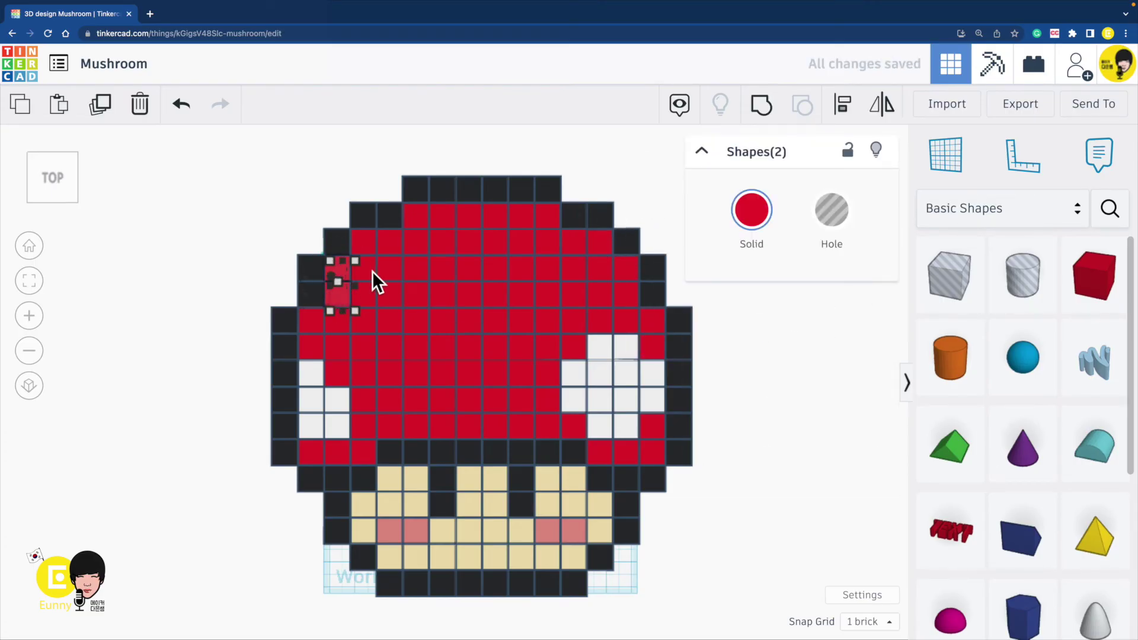
{"action": "left_click", "coordinate": [373, 269], "text": "shift"}
{"action": "left_click", "coordinate": [371, 243], "text": "shift"}
{"action": "left_click", "coordinate": [396, 243], "text": "shift"}
{"action": "left_click", "coordinate": [751, 210]}
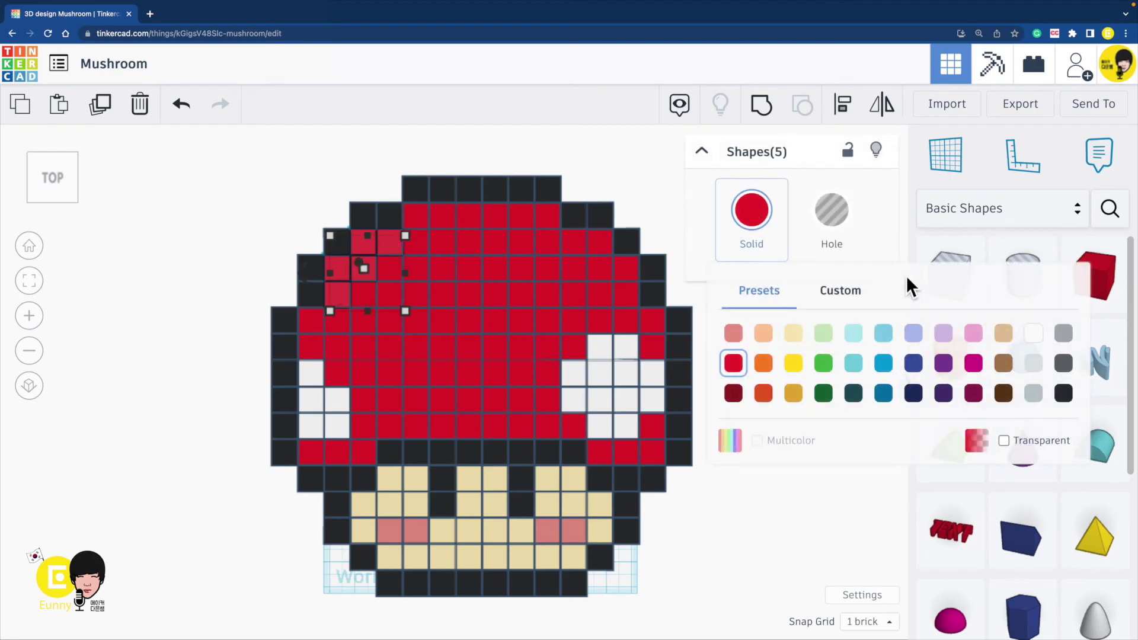
{"action": "left_click", "coordinate": [1027, 329]}
{"action": "left_click", "coordinate": [676, 179]}
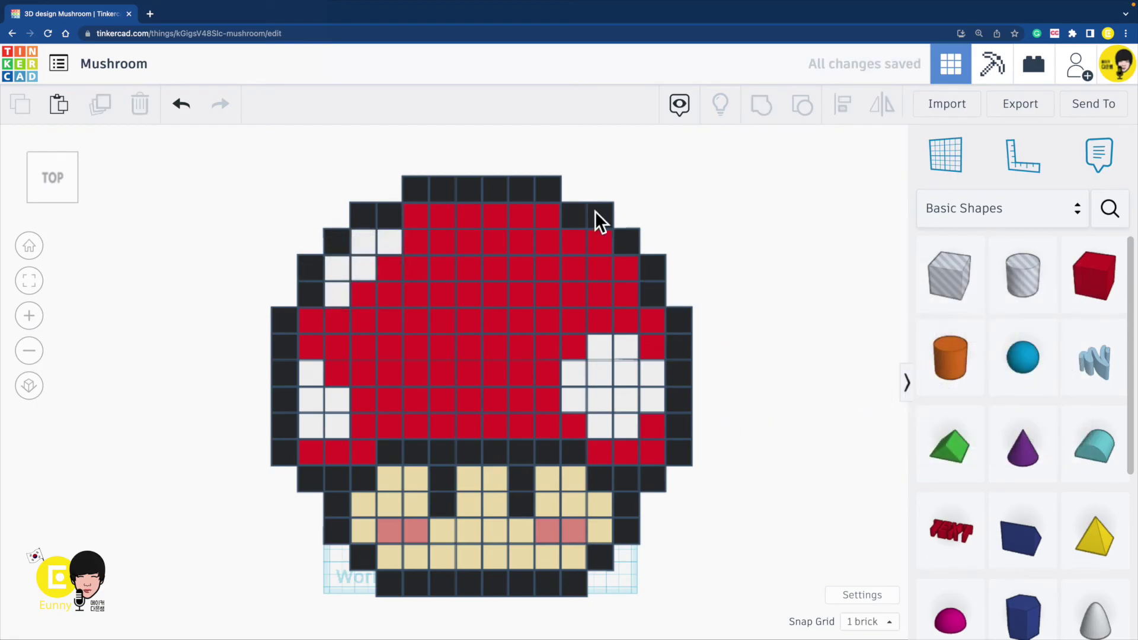
Step: Colour the cap's upper right spot white: row 15 columns 9–10, row 14 columns 9–12, row 13 columns 10–13
{"action": "left_click", "coordinate": [527, 219]}
{"action": "left_click", "coordinate": [544, 221], "text": "shift"}
{"action": "left_click", "coordinate": [522, 241], "text": "shift"}
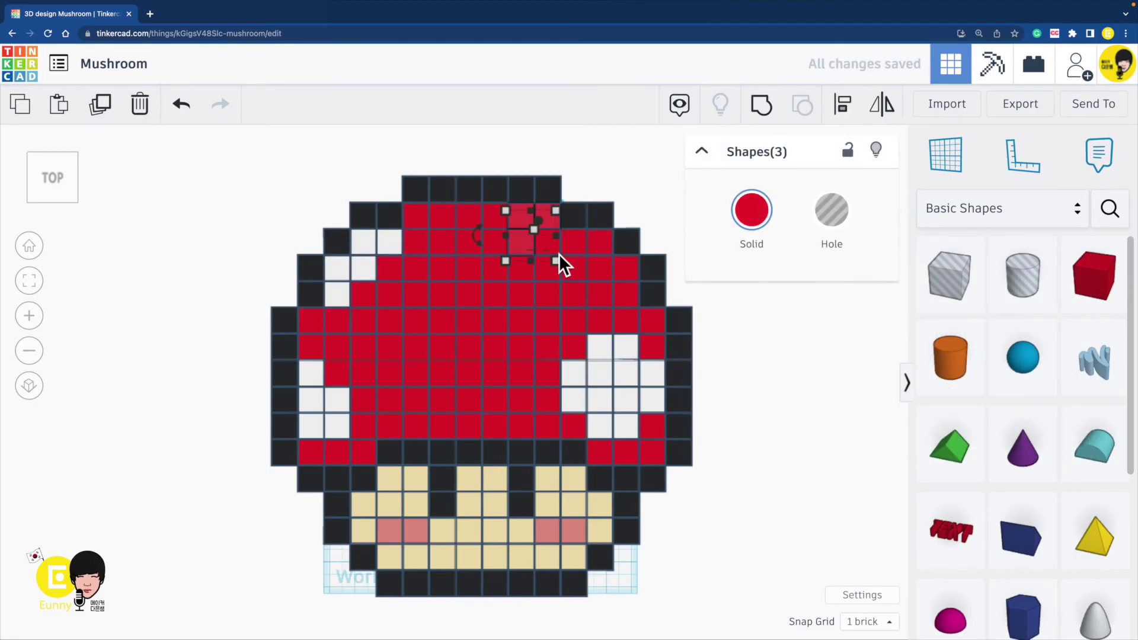
{"action": "left_click", "coordinate": [556, 251], "text": "shift"}
{"action": "left_click", "coordinate": [581, 249], "text": "shift"}
{"action": "left_click", "coordinate": [603, 249], "text": "shift"}
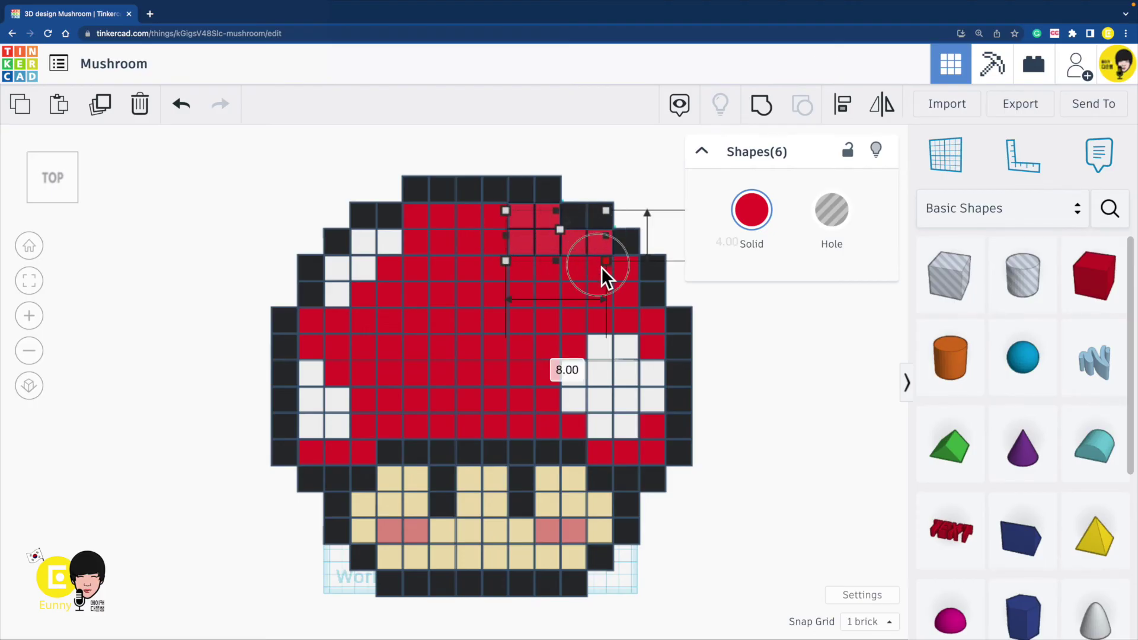
{"action": "left_click", "coordinate": [573, 269], "text": "shift"}
{"action": "left_click", "coordinate": [548, 270], "text": "shift"}
{"action": "left_click", "coordinate": [602, 273], "text": "shift"}
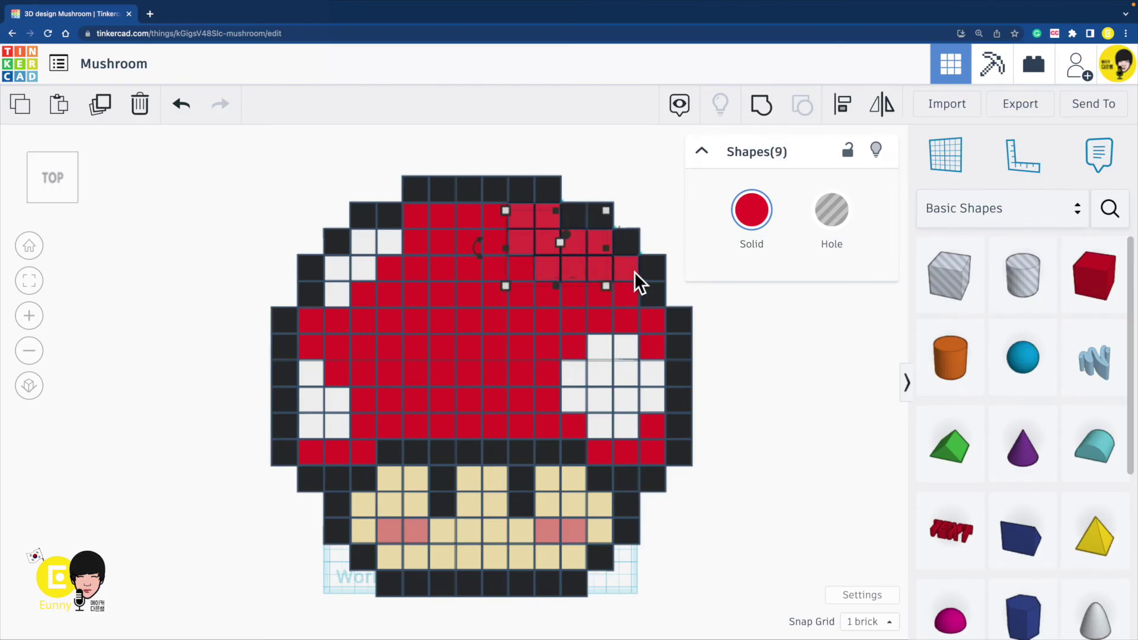
{"action": "left_click", "coordinate": [634, 271], "text": "shift"}
{"action": "left_click", "coordinate": [780, 249]}
{"action": "left_click", "coordinate": [1041, 338]}
{"action": "left_click", "coordinate": [793, 439]}
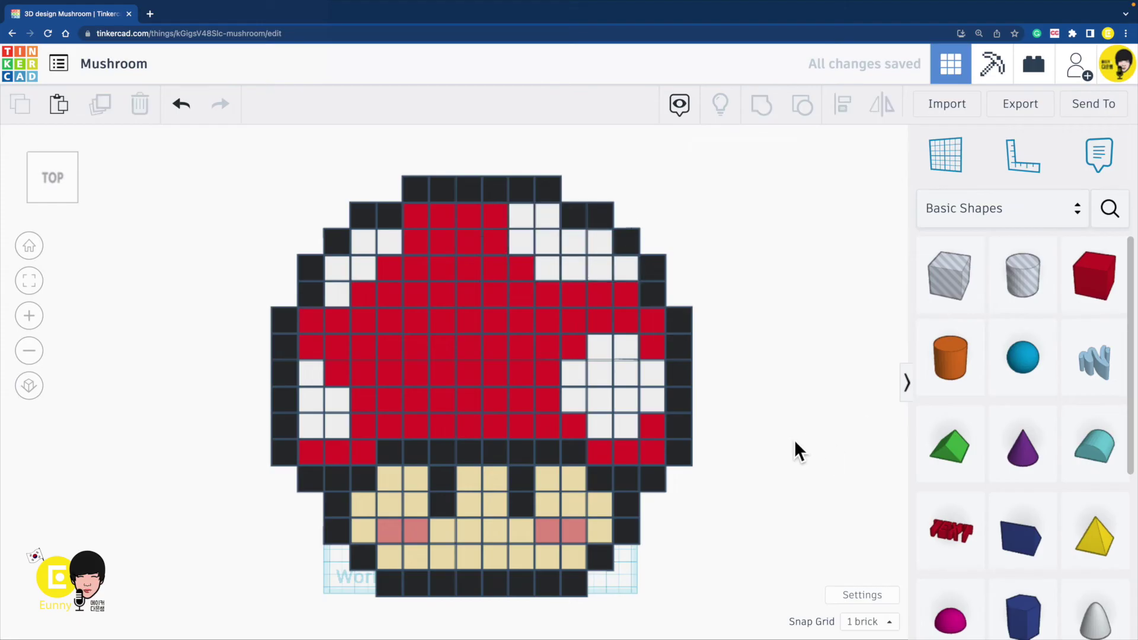
Step: Colour the cap's central spot white: row 11 columns 5–6, rows 9–10 columns 4–8, row 8 columns 6–7
{"action": "left_click", "coordinate": [388, 346]}
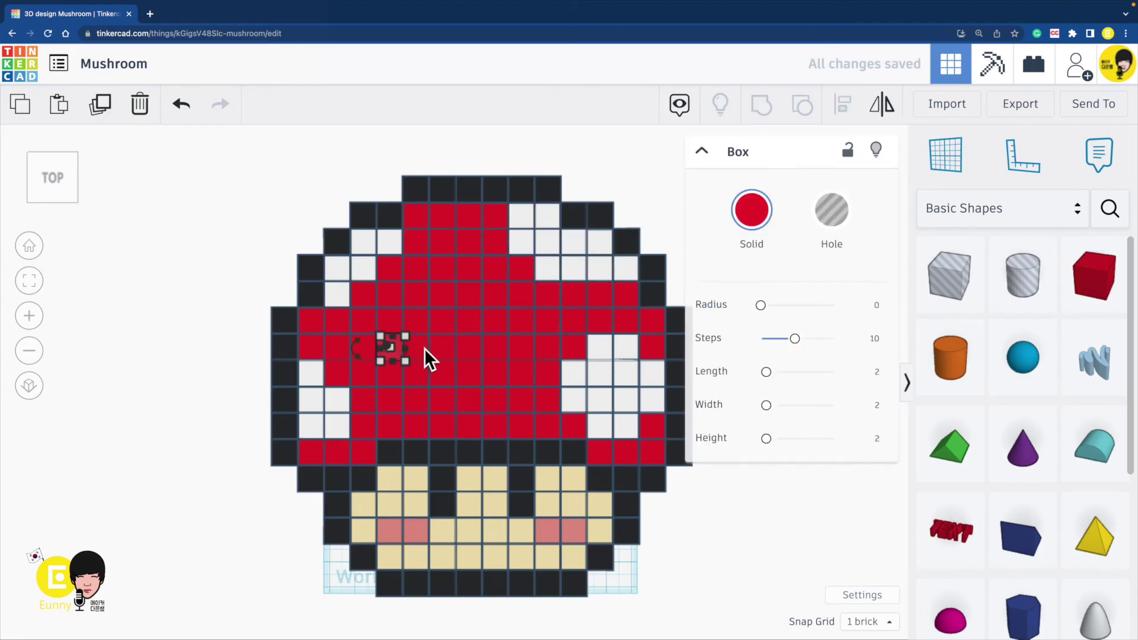
{"action": "left_click", "coordinate": [424, 348], "text": "shift"}
{"action": "left_click", "coordinate": [446, 350], "text": "shift"}
{"action": "left_click", "coordinate": [475, 351], "text": "shift"}
{"action": "left_click", "coordinate": [502, 353], "text": "shift"}
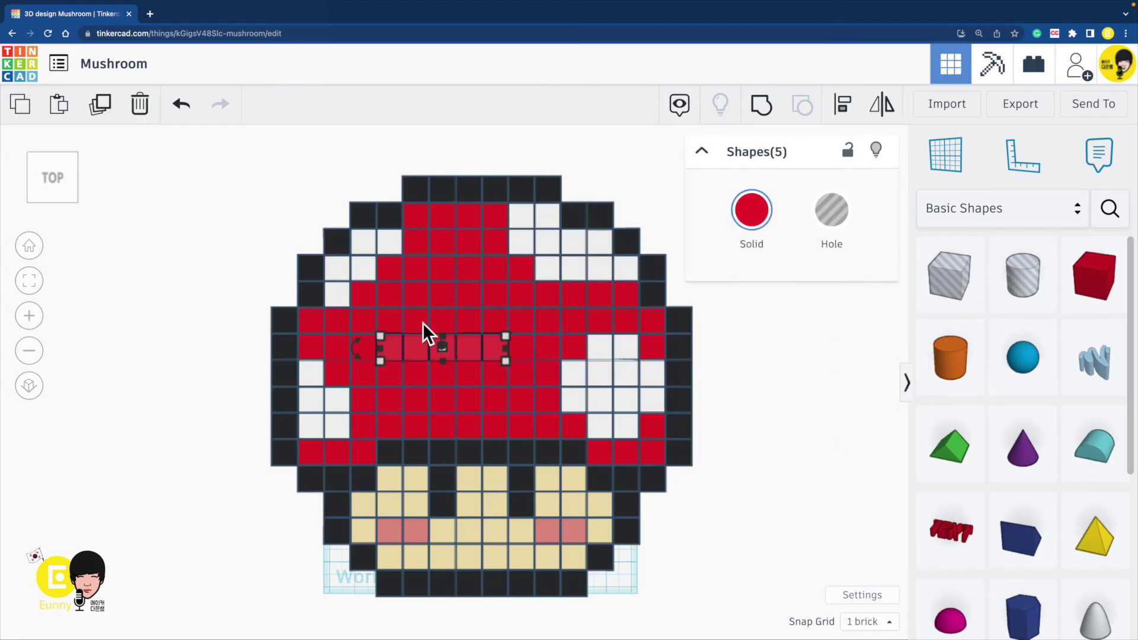
{"action": "left_click", "coordinate": [392, 374], "text": "shift"}
{"action": "left_click", "coordinate": [445, 378], "text": "shift"}
{"action": "left_click", "coordinate": [468, 381], "text": "shift"}
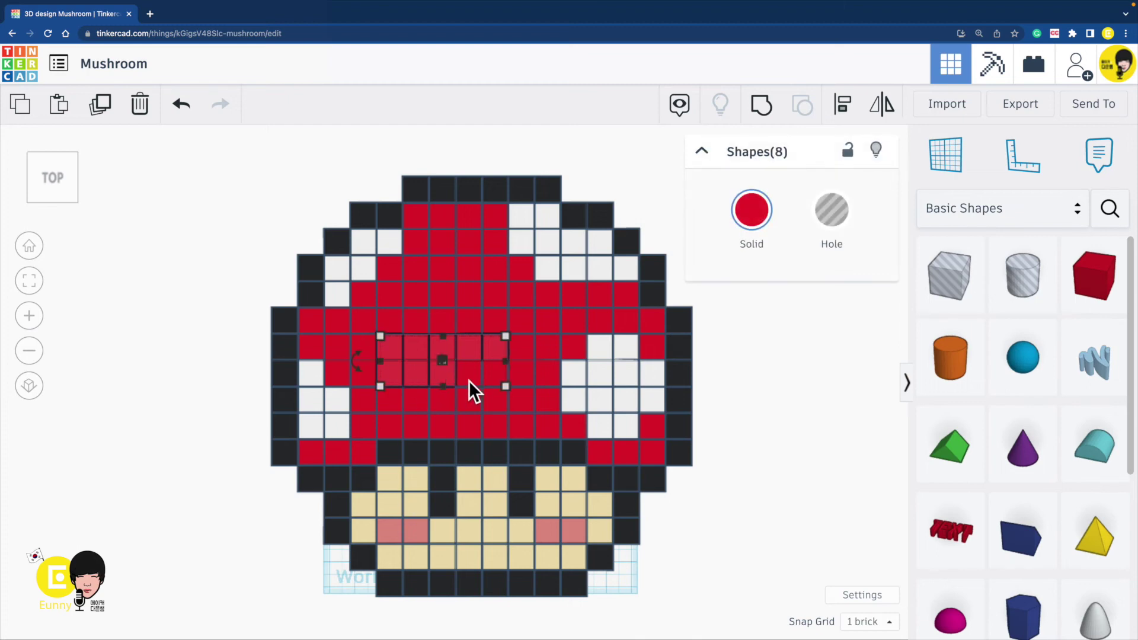
{"action": "left_click", "coordinate": [500, 377], "text": "shift"}
{"action": "left_click", "coordinate": [457, 406], "text": "shift"}
{"action": "left_click", "coordinate": [443, 402], "text": "shift"}
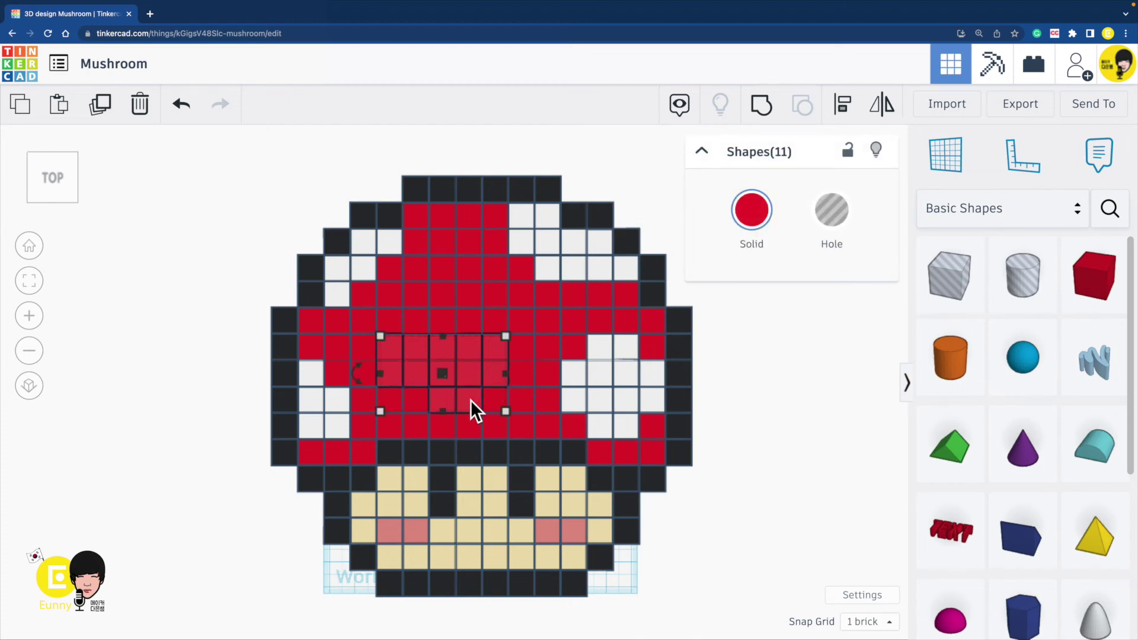
{"action": "left_click", "coordinate": [420, 319], "text": "shift"}
{"action": "left_click", "coordinate": [442, 320], "text": "shift"}
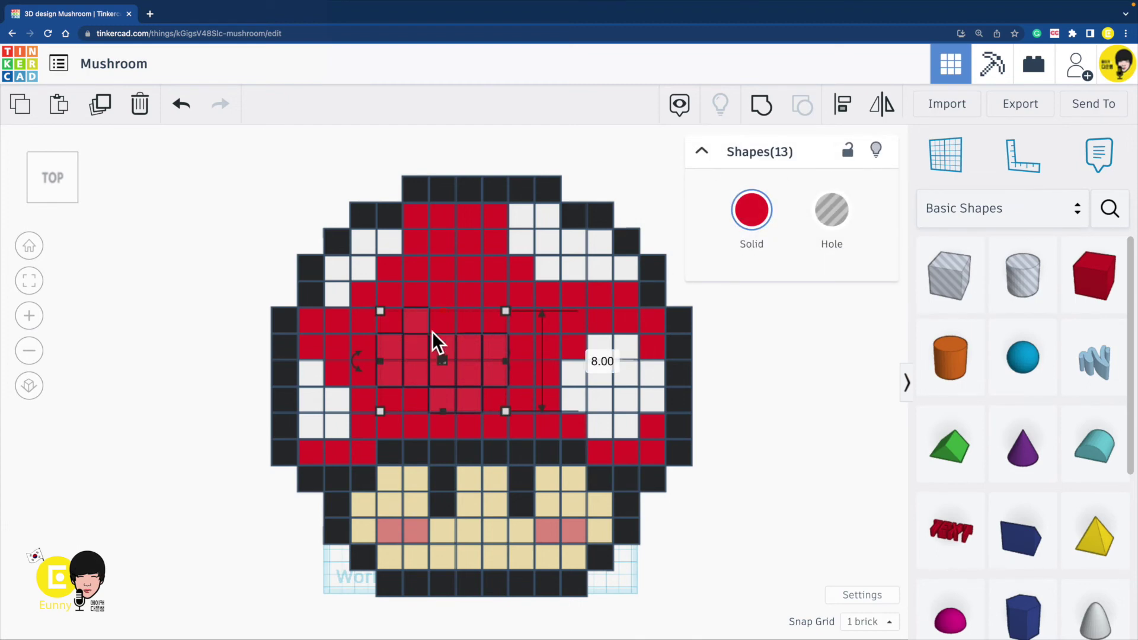
{"action": "left_click", "coordinate": [464, 327], "text": "shift"}
{"action": "left_click", "coordinate": [753, 211]}
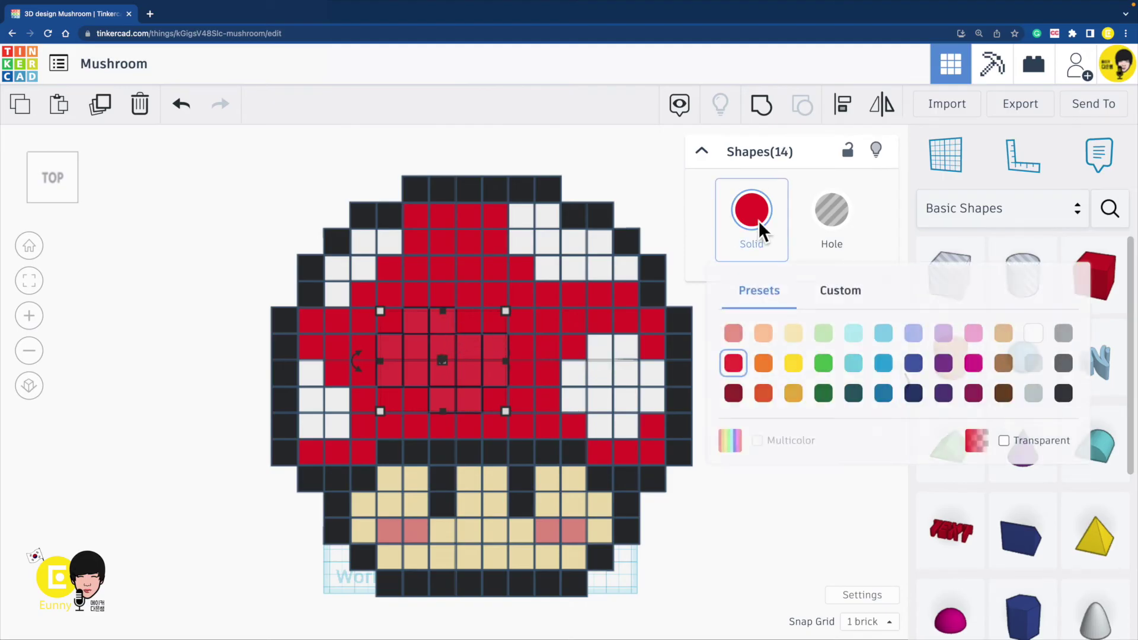
{"action": "left_click", "coordinate": [1036, 334]}
{"action": "left_click", "coordinate": [764, 431]}
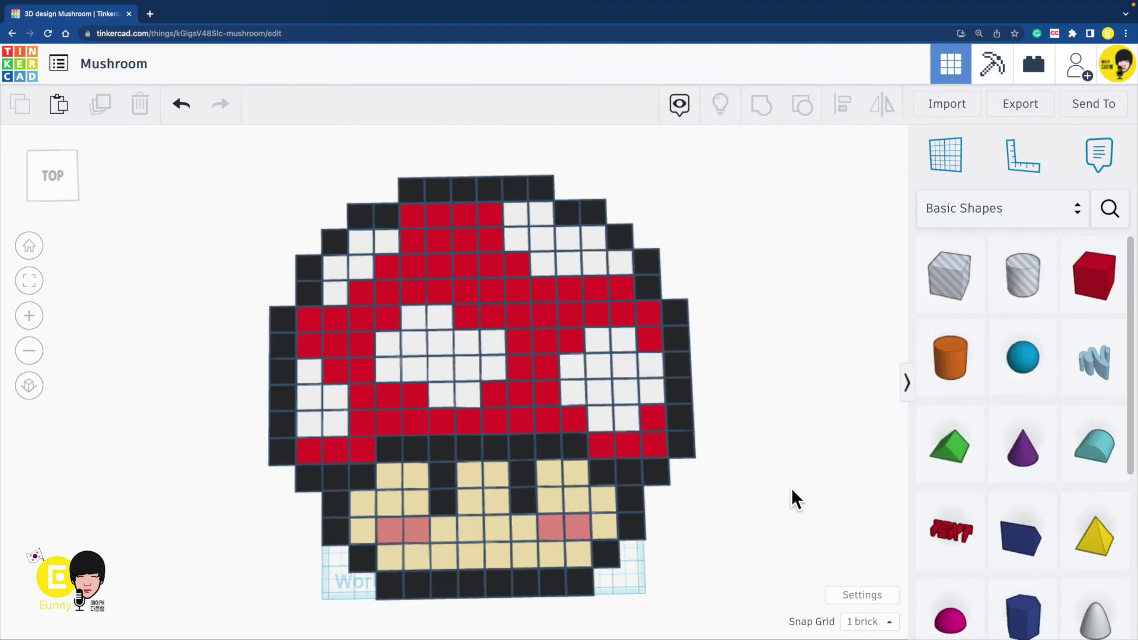
Step: Group all the mushroom's boxes into one shape and set its solid colour to Multicolor
{"action": "scroll", "coordinate": [788, 486], "scroll_direction": "down", "scroll_amount": 4}
{"action": "left_click_drag", "start_coordinate": [361, 280], "coordinate": [770, 624]}
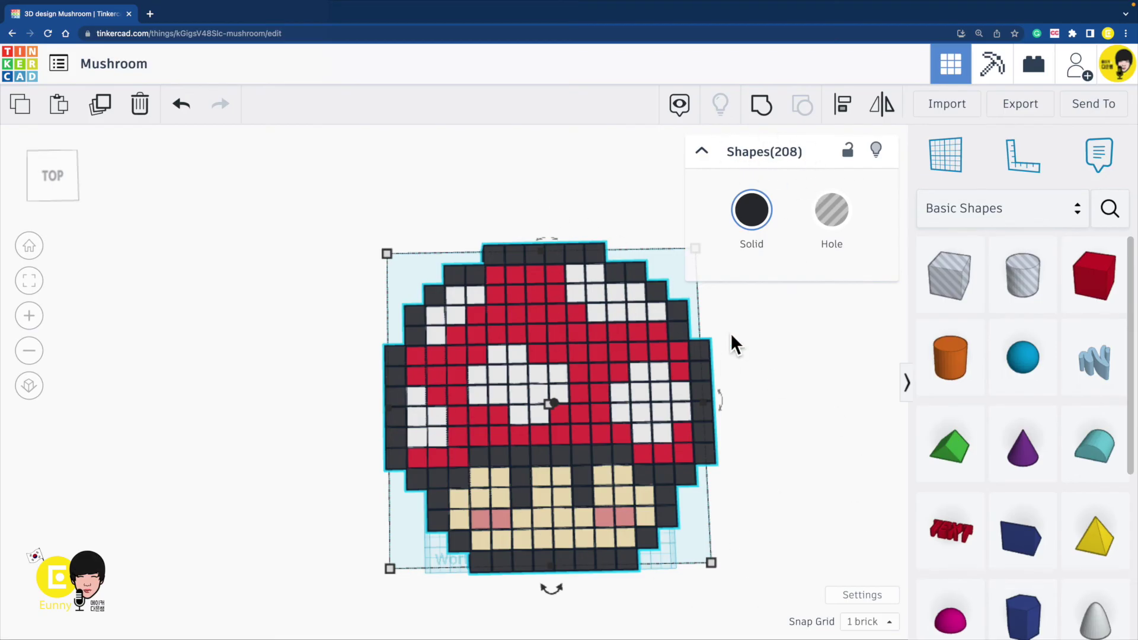
{"action": "left_click", "coordinate": [767, 109]}
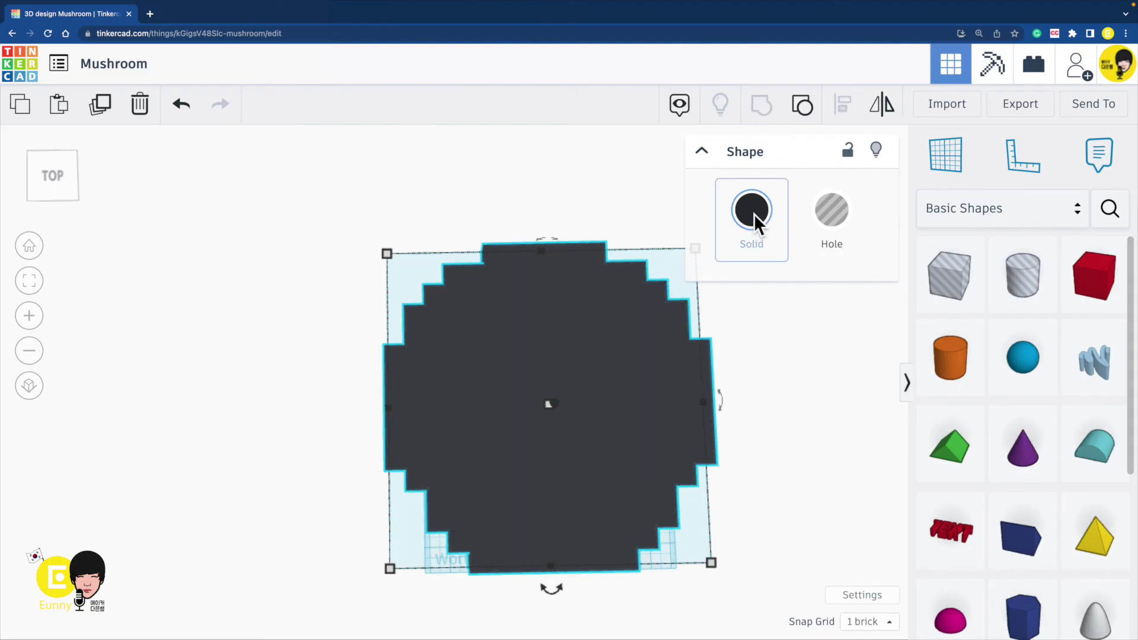
{"action": "left_click", "coordinate": [753, 213]}
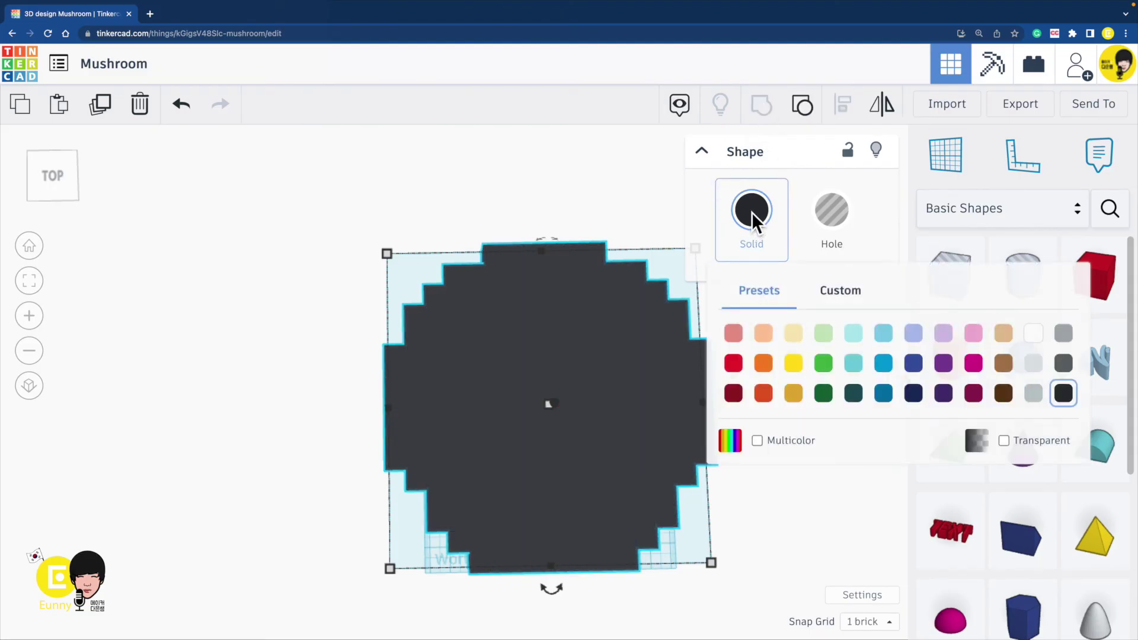
{"action": "left_click", "coordinate": [795, 442]}
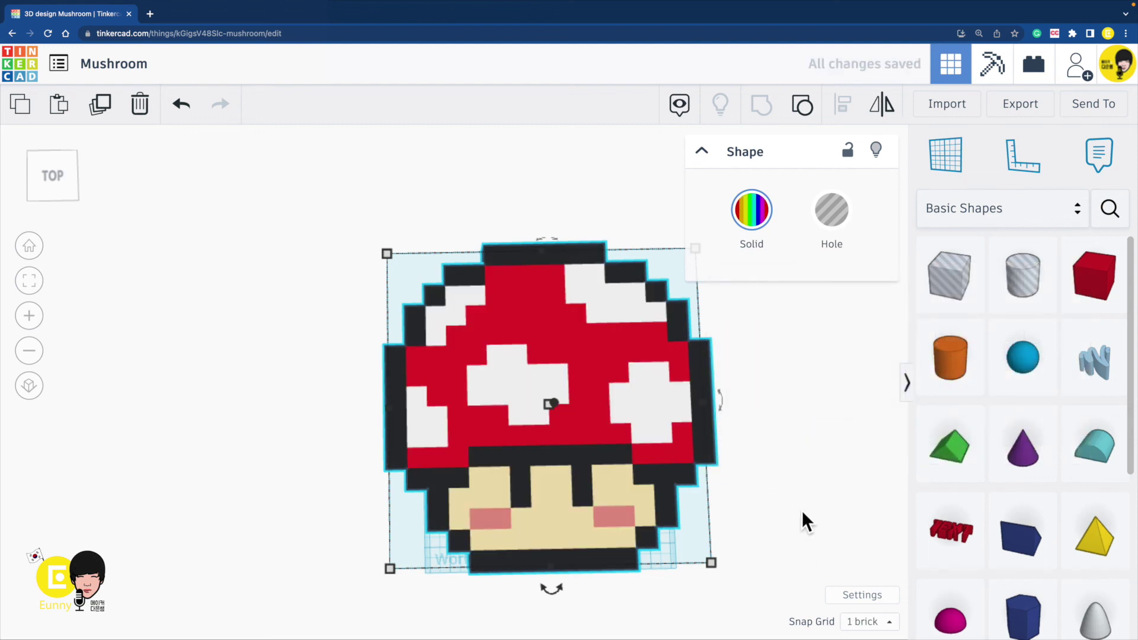
{"action": "scroll", "coordinate": [804, 509], "scroll_direction": "down", "scroll_amount": 1}
{"action": "scroll", "coordinate": [803, 508], "scroll_direction": "up", "scroll_amount": 3}
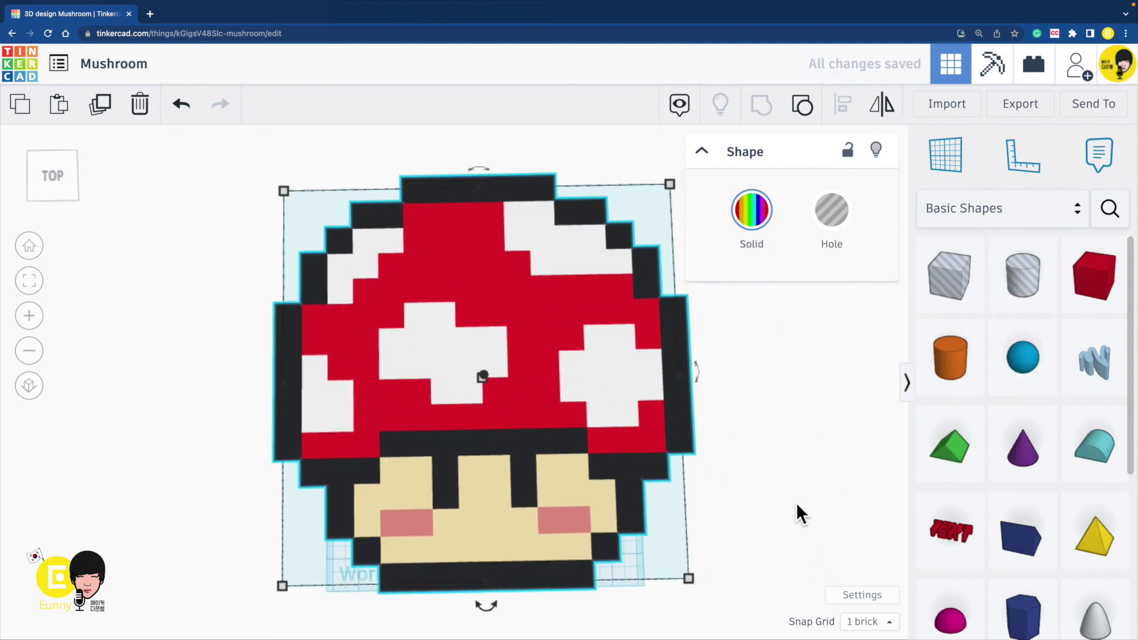
{"action": "right_click_drag", "start_coordinate": [796, 465], "coordinate": [749, 534]}
{"action": "scroll", "coordinate": [671, 411], "scroll_direction": "up", "scroll_amount": 1}
{"action": "scroll", "coordinate": [672, 411], "scroll_direction": "down", "scroll_amount": 3}
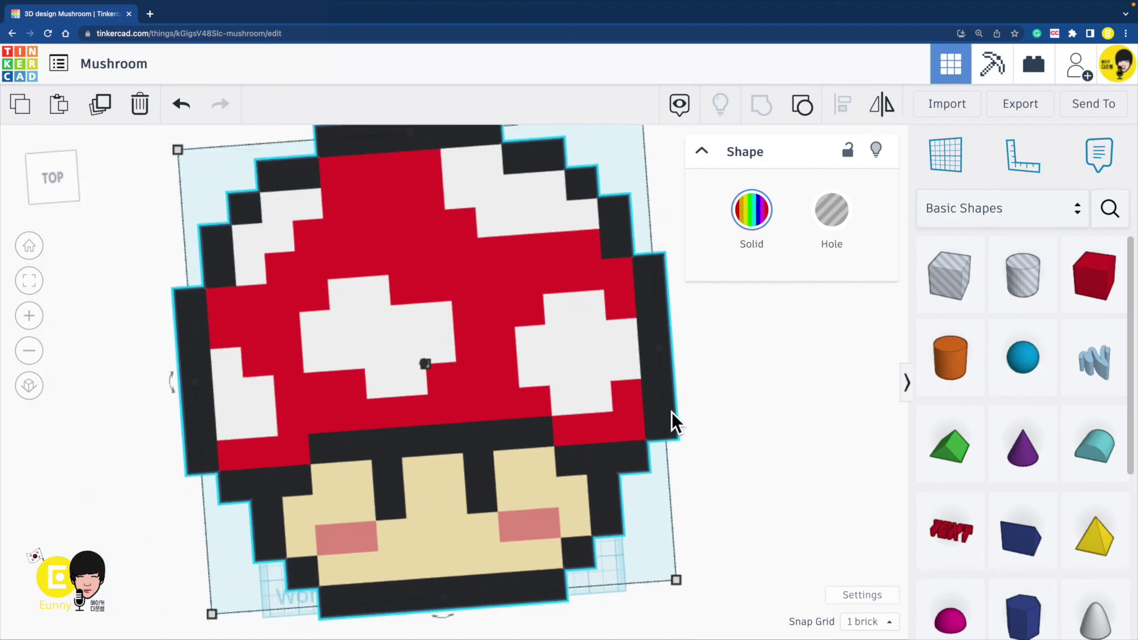
{"action": "right_click_drag", "start_coordinate": [780, 464], "coordinate": [764, 456]}
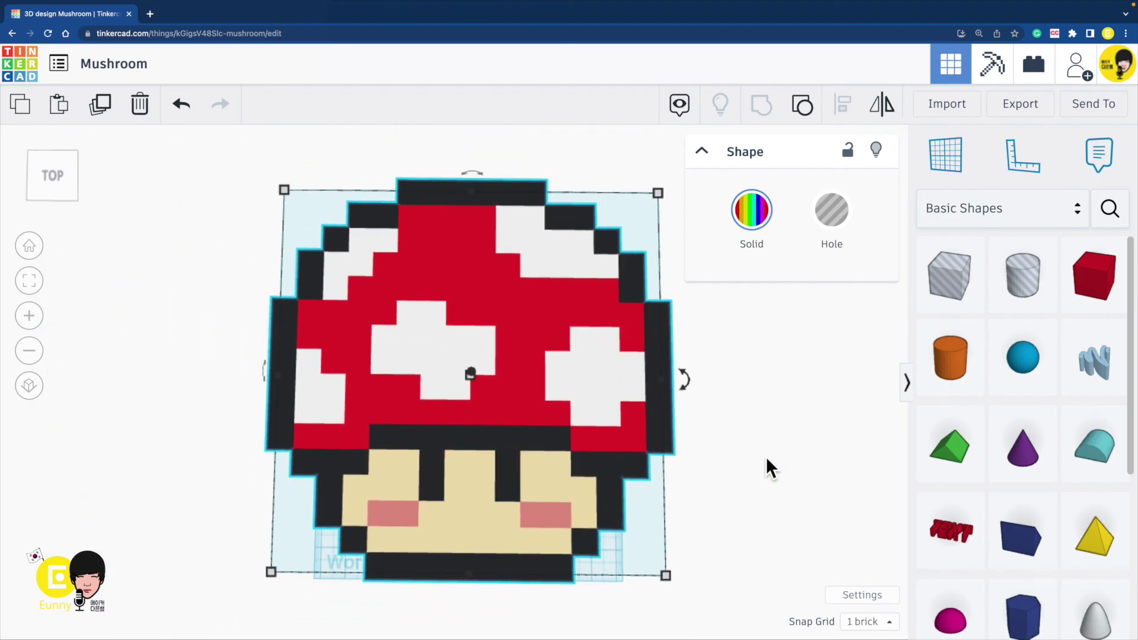